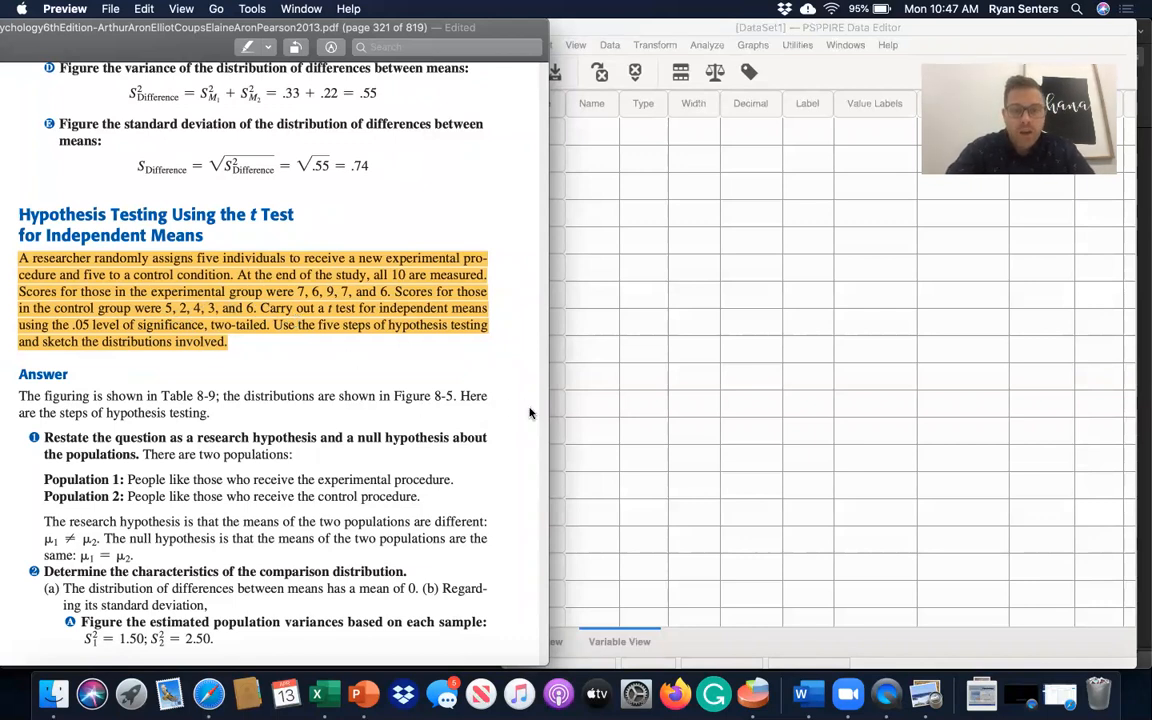
Read the hypotheses in the textbook's worked t test answer and select the null hypothesis formula
{"action": "scroll", "coordinate": [530, 413], "scroll_direction": "down", "scroll_amount": 5}
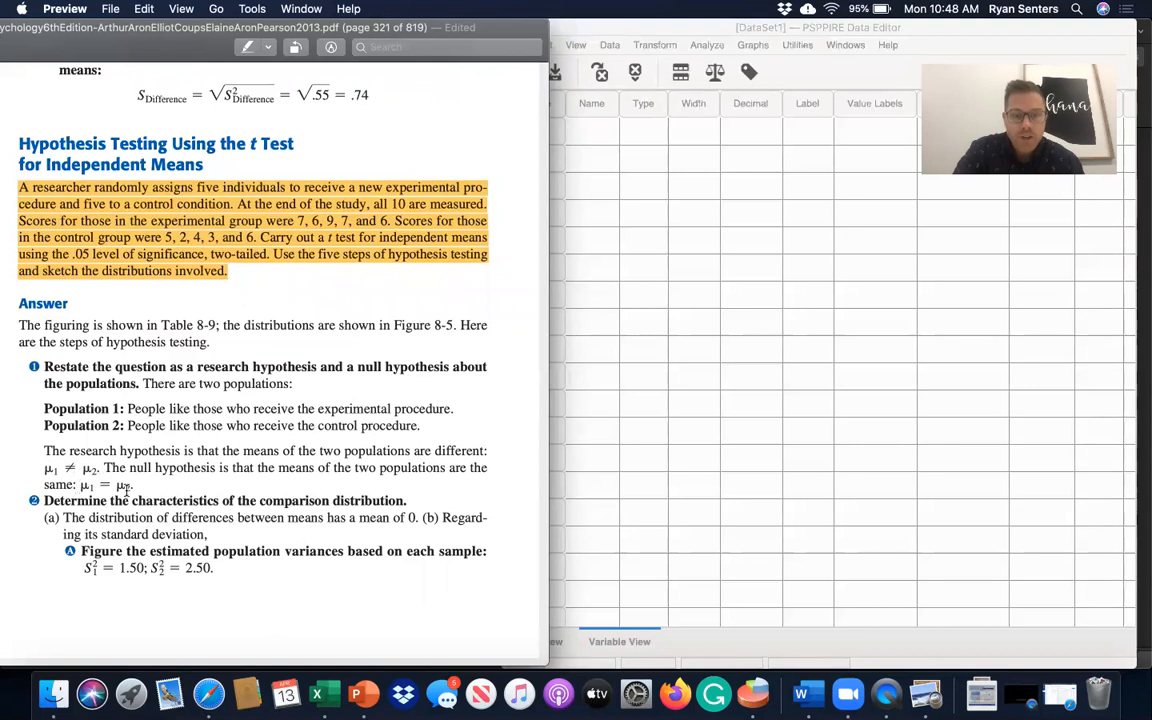
{"action": "left_click_drag", "start_coordinate": [80, 484], "coordinate": [147, 481]}
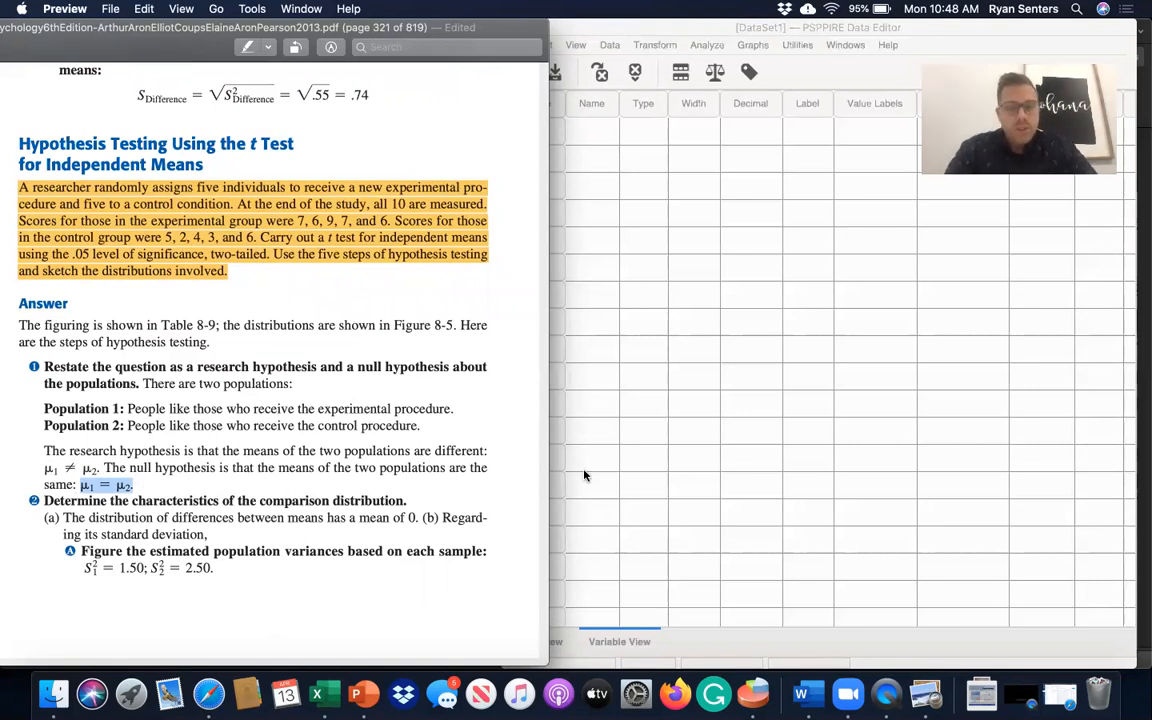
Switch to the PSPPIRE Data Editor and define the first variable with the name Group
{"action": "left_click", "coordinate": [588, 523]}
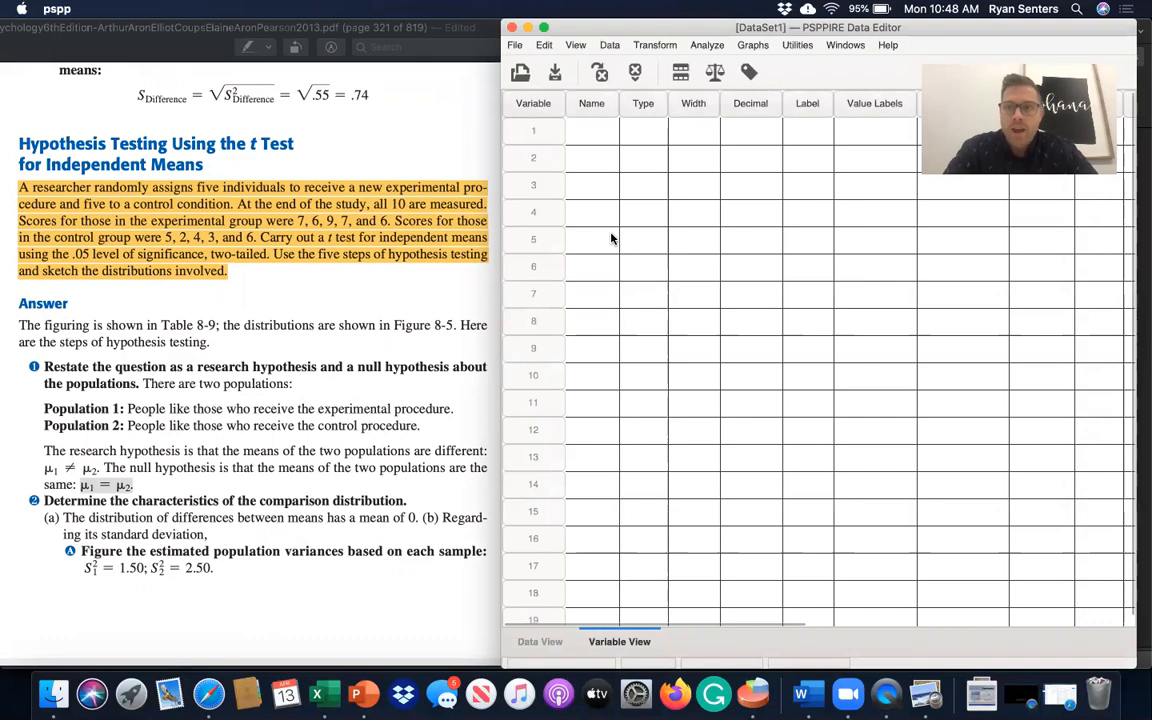
{"action": "left_click", "coordinate": [598, 133]}
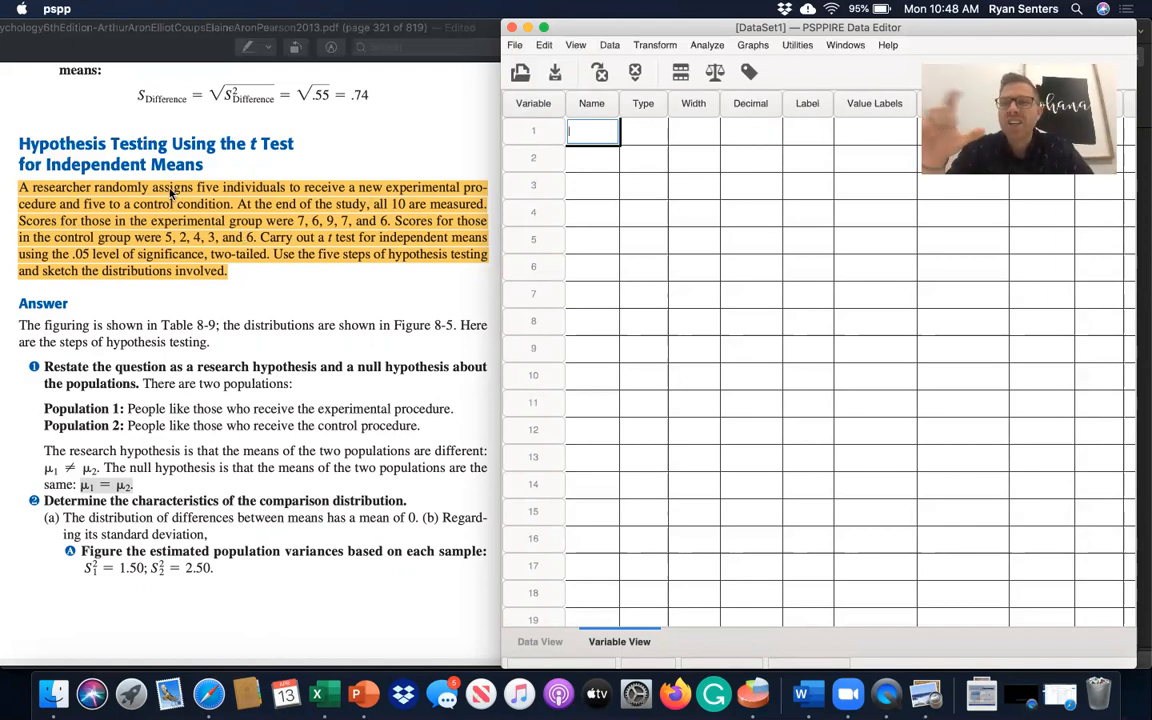
{"action": "type", "text": "Grou"}
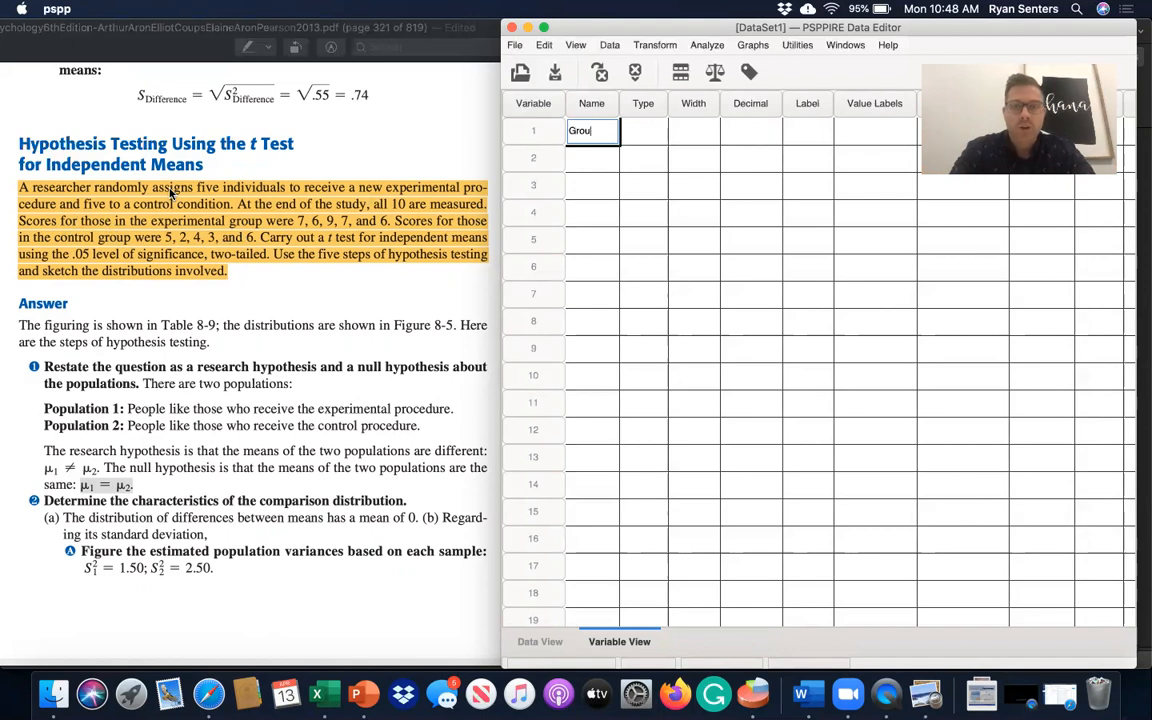
{"action": "type", "text": "p"}
{"action": "key", "text": "Return"}
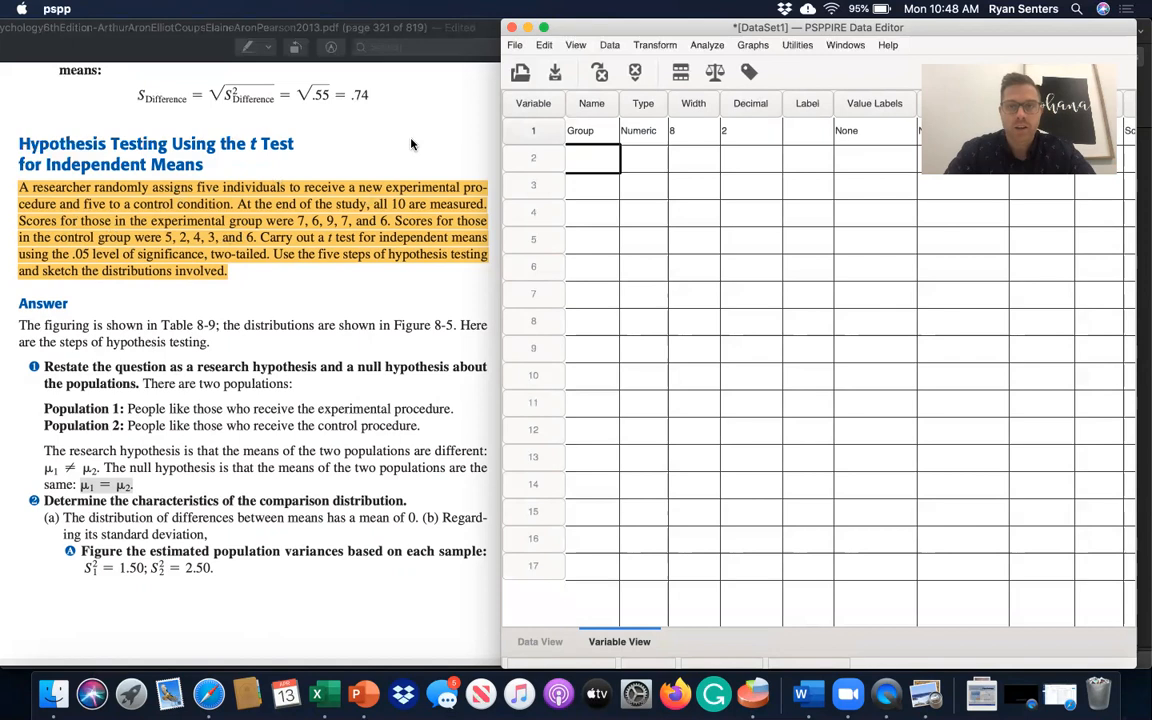
Name the second variable Scores, and move and widen the data editor window to show the variable columns through Measure
{"action": "mouse_move", "coordinate": [800, 35]}
{"action": "left_mouse_down"}
{"action": "mouse_move", "coordinate": [789, 35]}
{"action": "mouse_move", "coordinate": [807, 35]}
{"action": "left_mouse_up"}
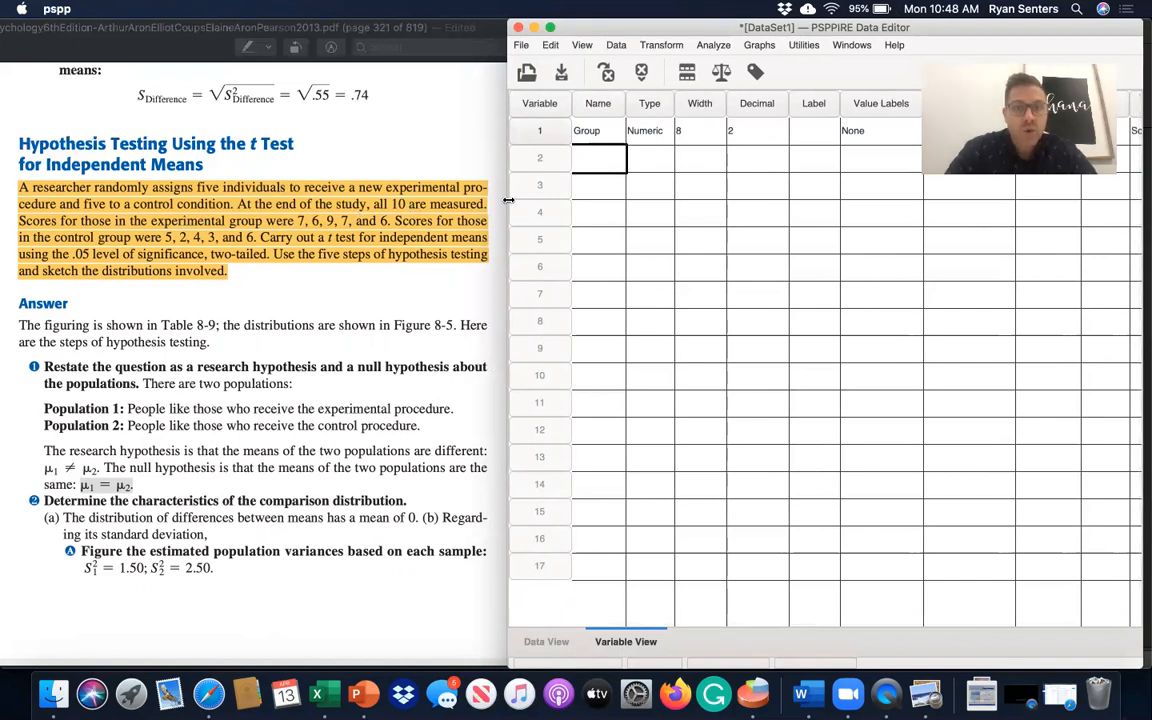
{"action": "type", "text": "Scores"}
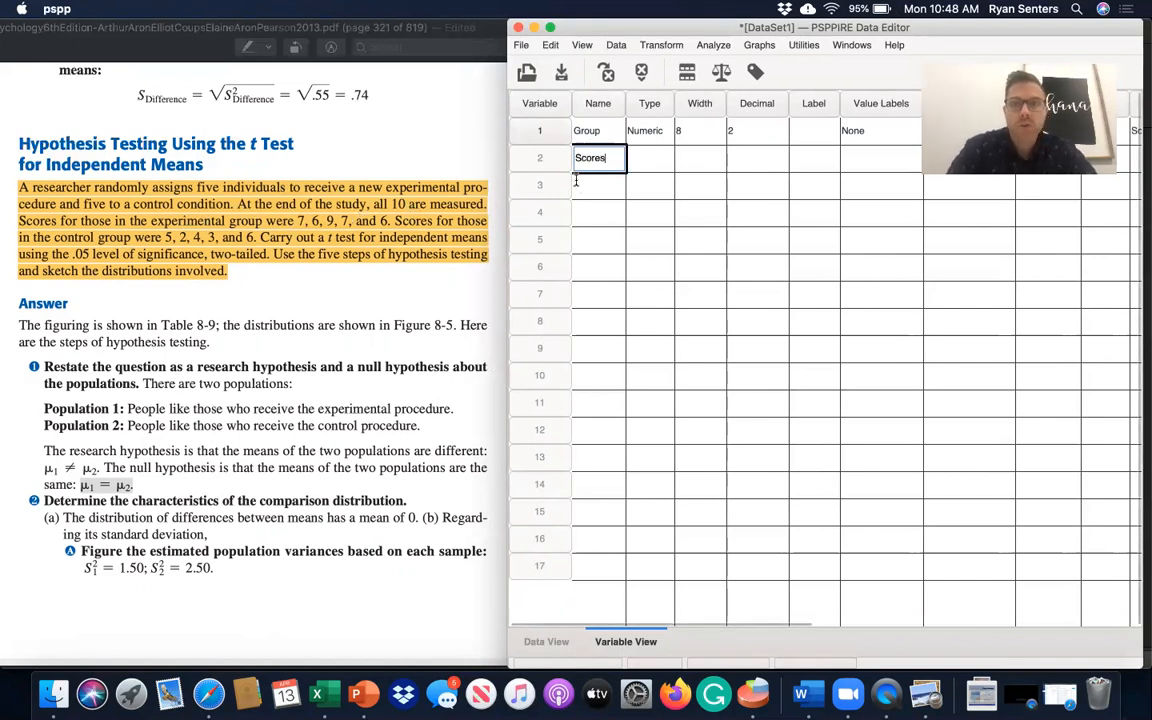
{"action": "left_click", "coordinate": [576, 181]}
{"action": "left_click_drag", "start_coordinate": [836, 33], "coordinate": [577, 27]}
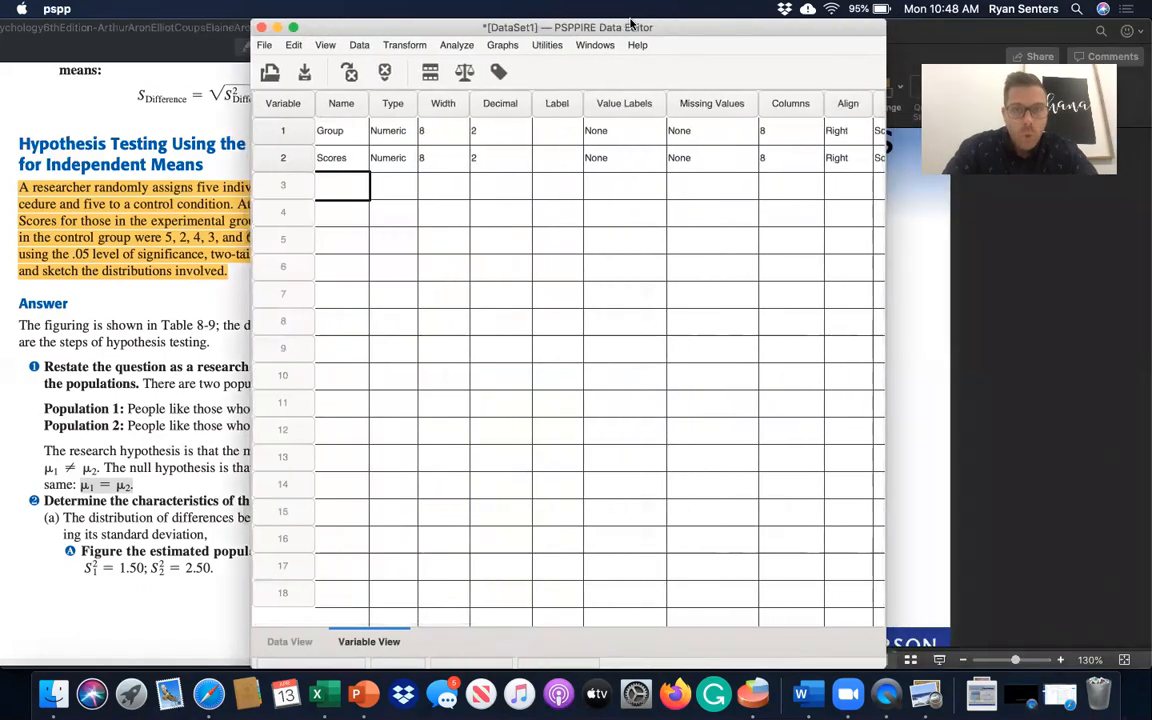
{"action": "left_click_drag", "start_coordinate": [886, 669], "coordinate": [958, 668]}
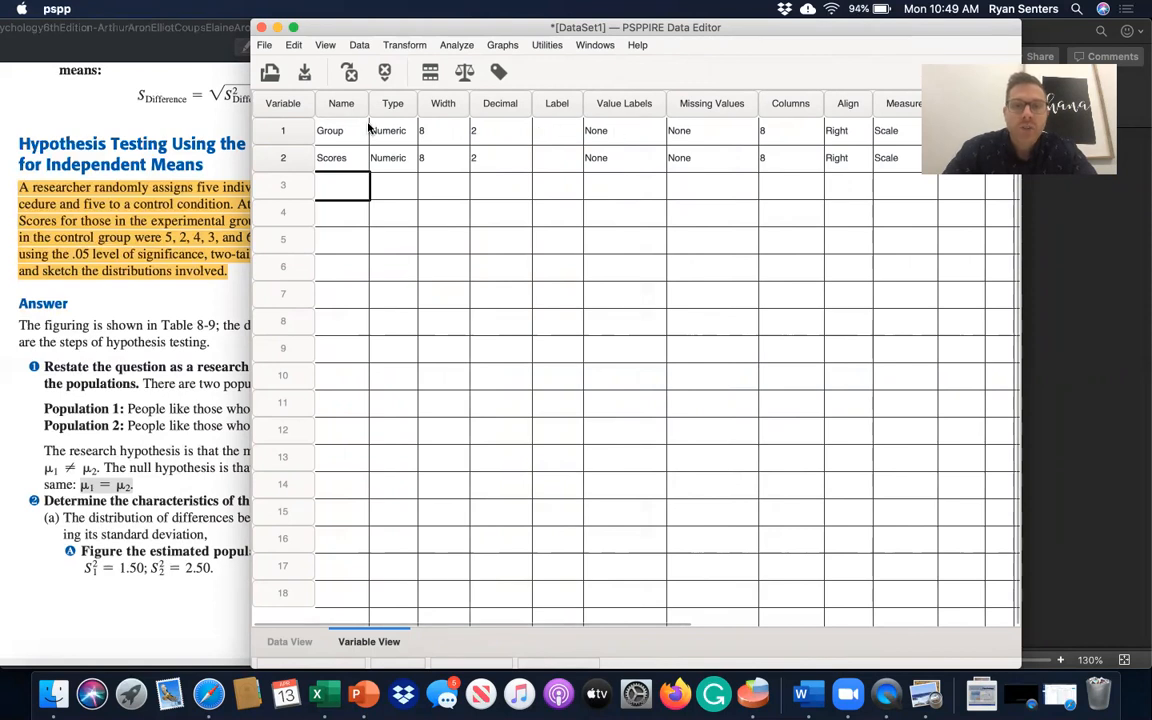
{"action": "left_click", "coordinate": [288, 130]}
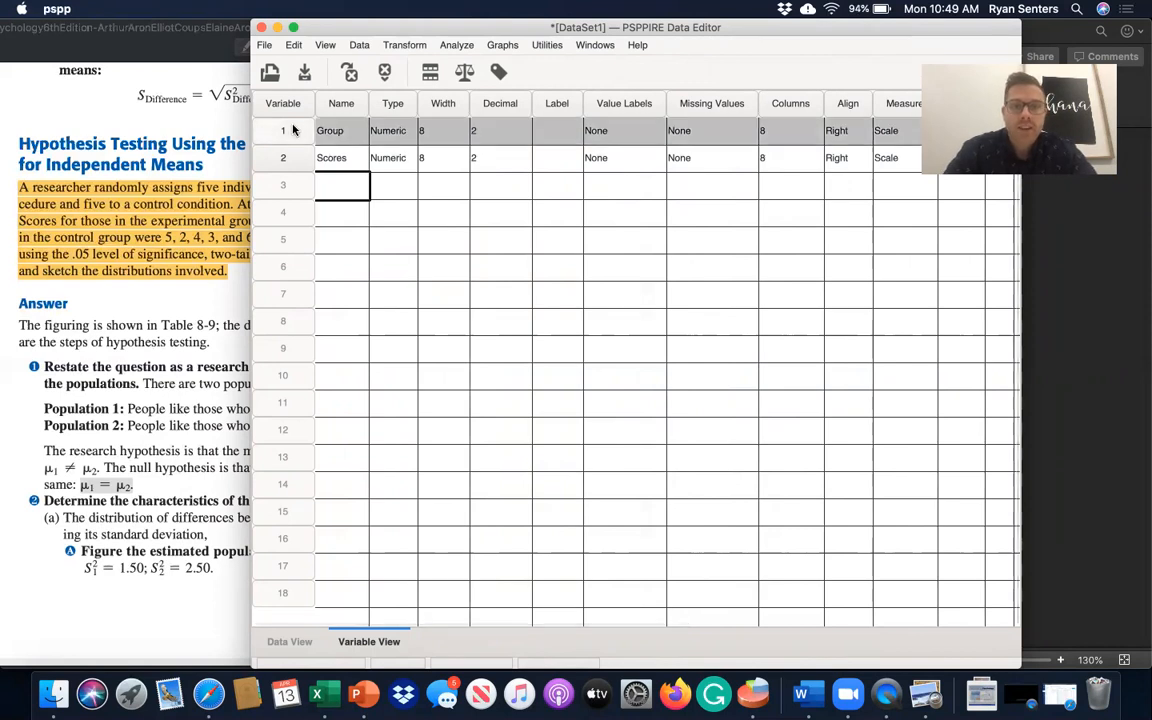
{"action": "left_click", "coordinate": [630, 129]}
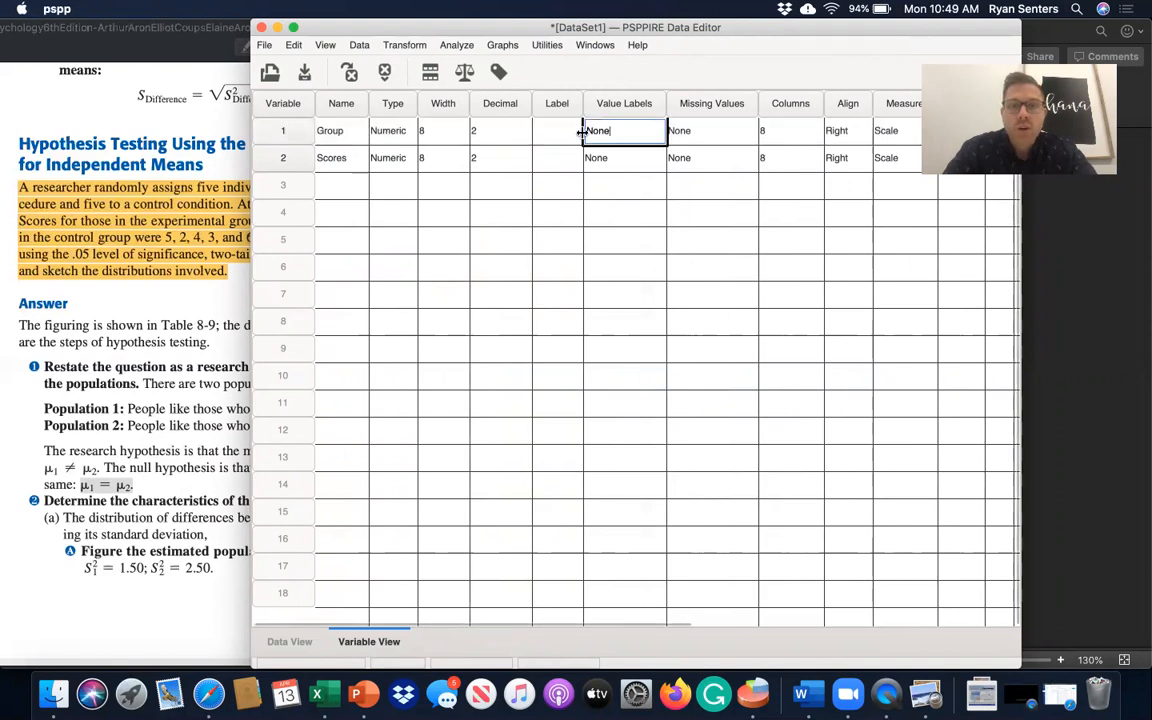
{"action": "left_click", "coordinate": [658, 131]}
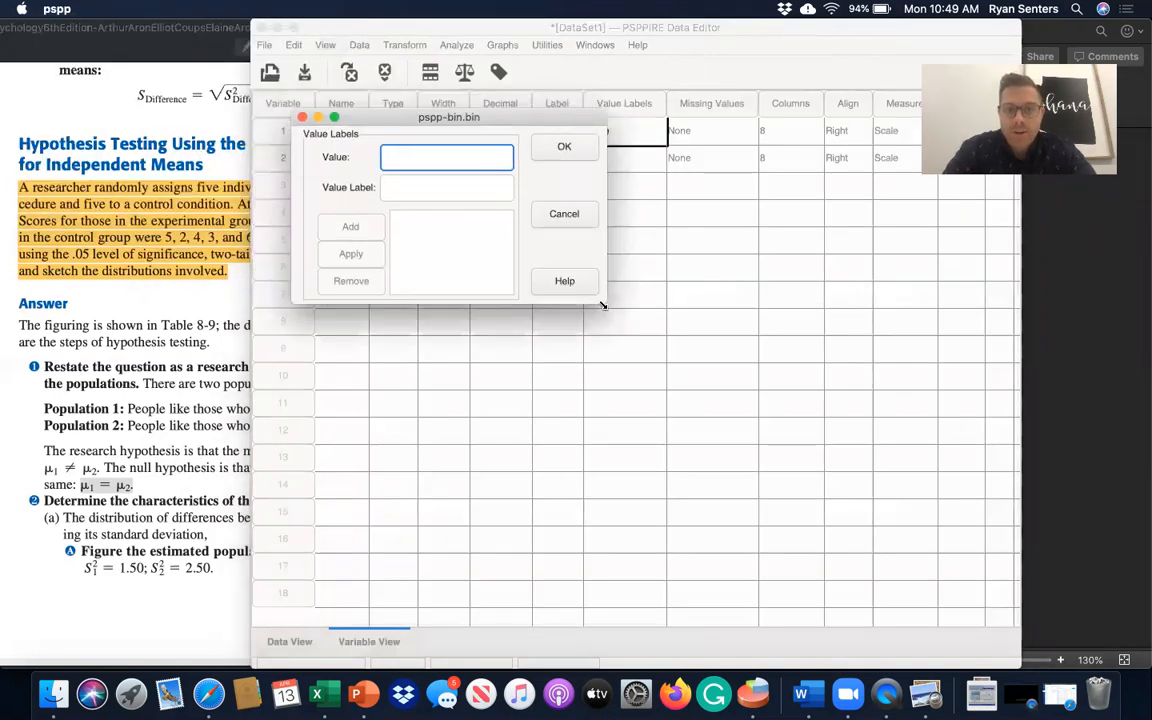
{"action": "left_click_drag", "start_coordinate": [603, 306], "coordinate": [652, 340]}
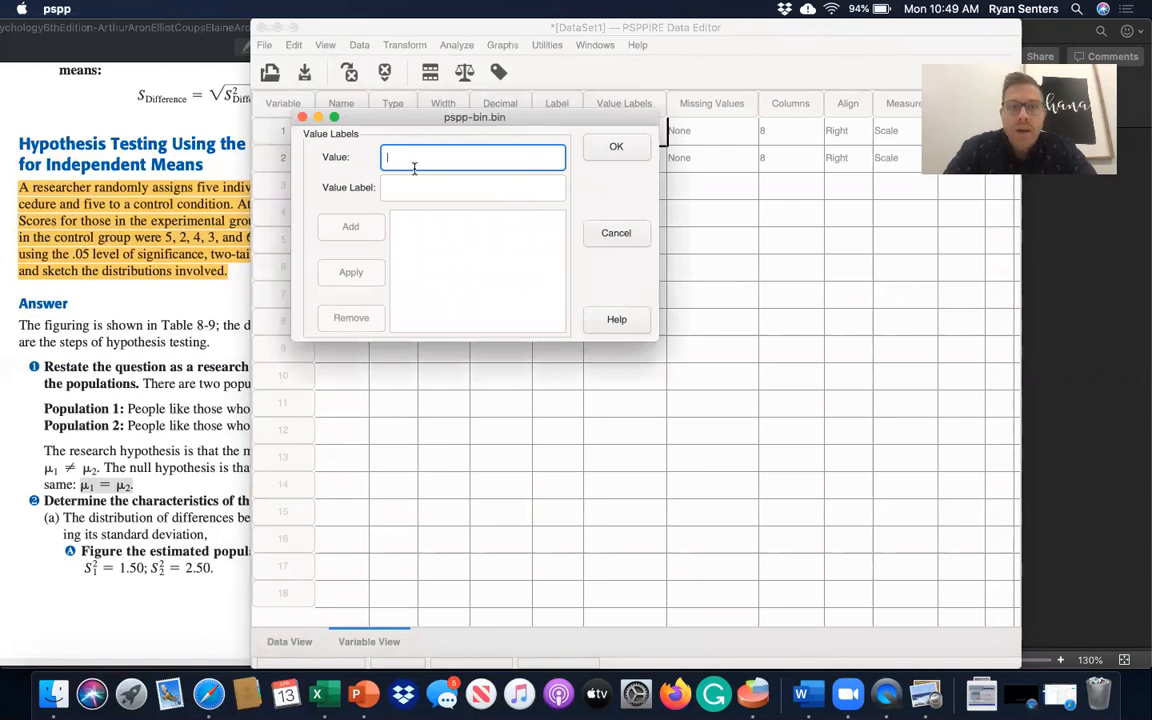
{"action": "left_click", "coordinate": [302, 117]}
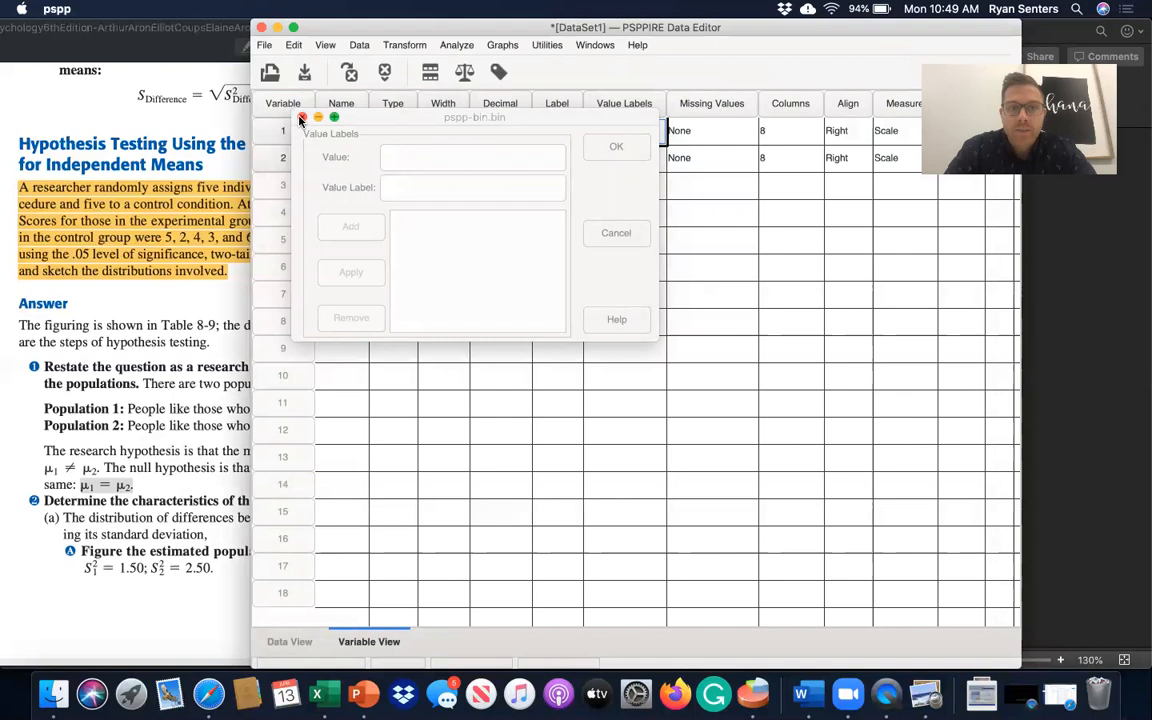
{"action": "left_click", "coordinate": [298, 117]}
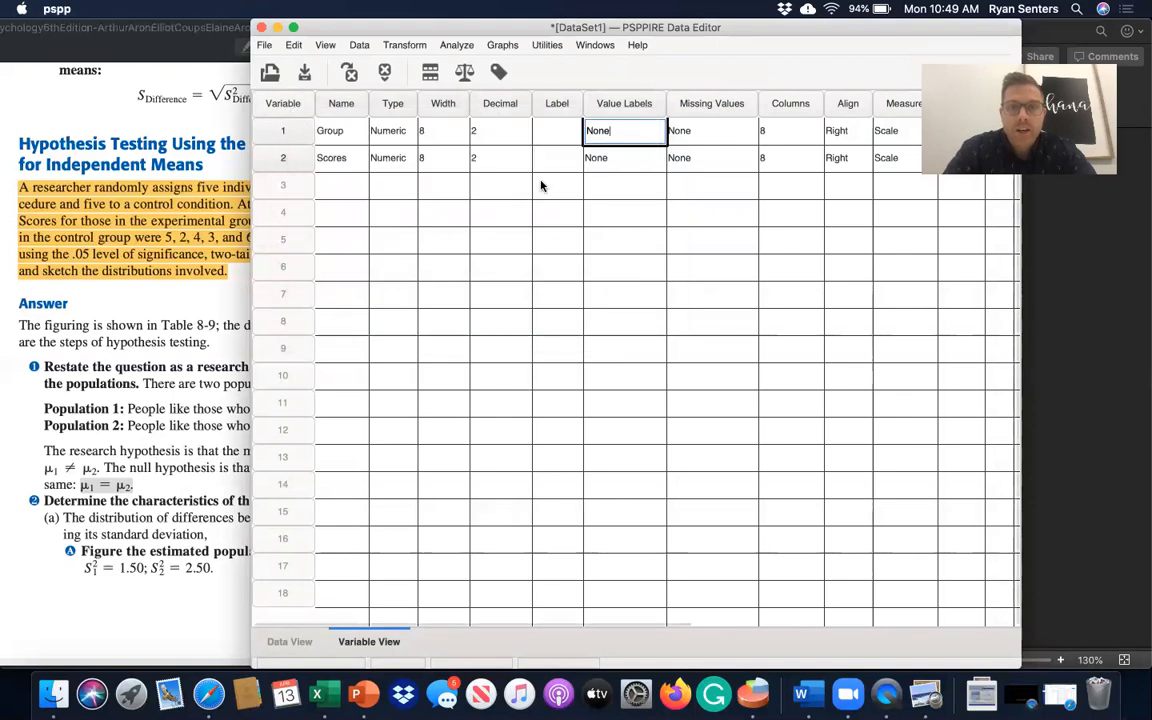
Add a value label to the Group variable that defines 1 as Experimental Group
{"action": "left_click", "coordinate": [640, 127]}
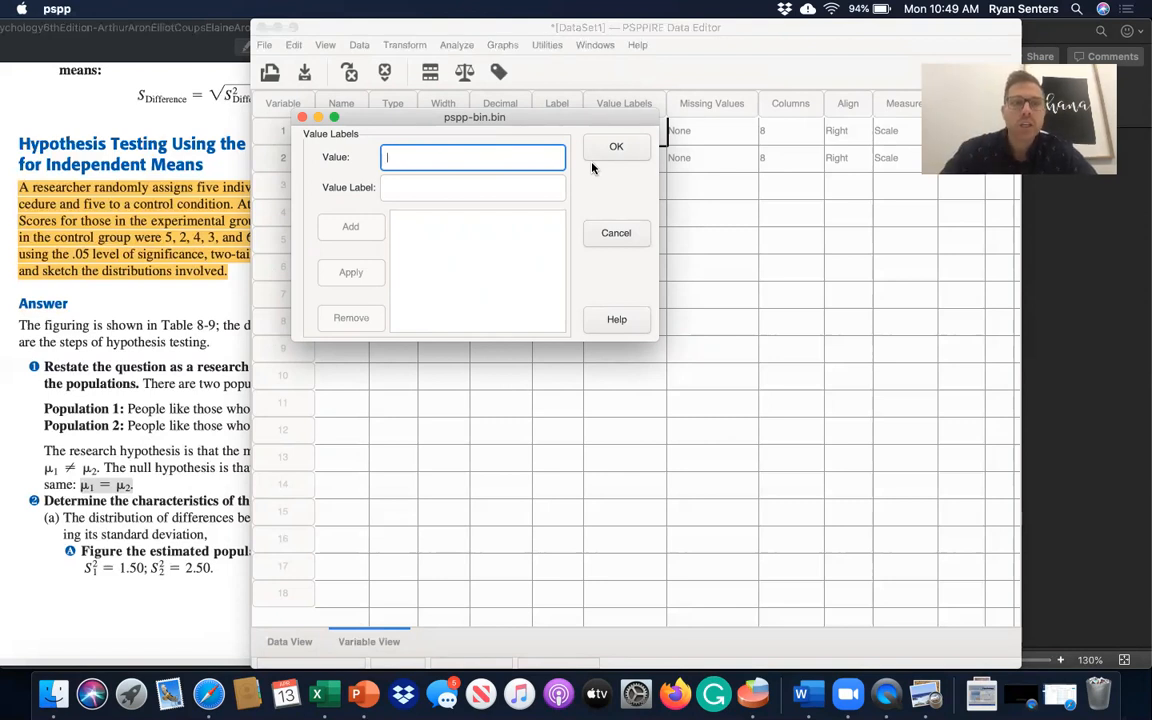
{"action": "type", "text": "1"}
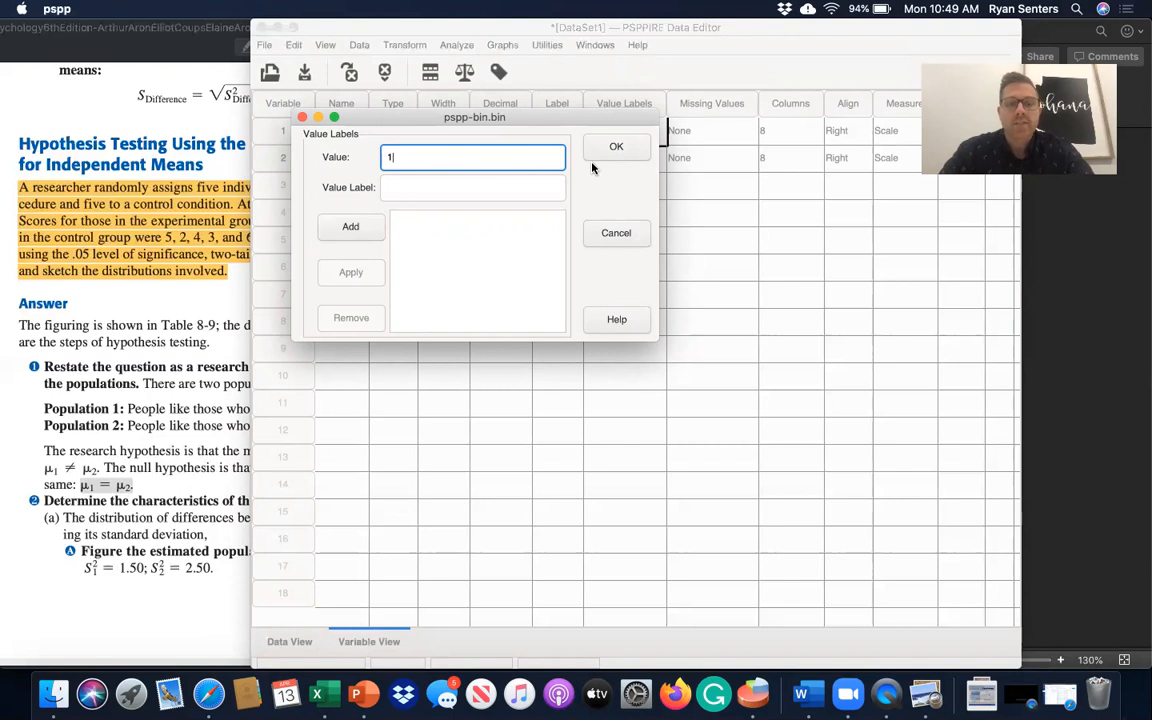
{"action": "key", "text": "Tab"}
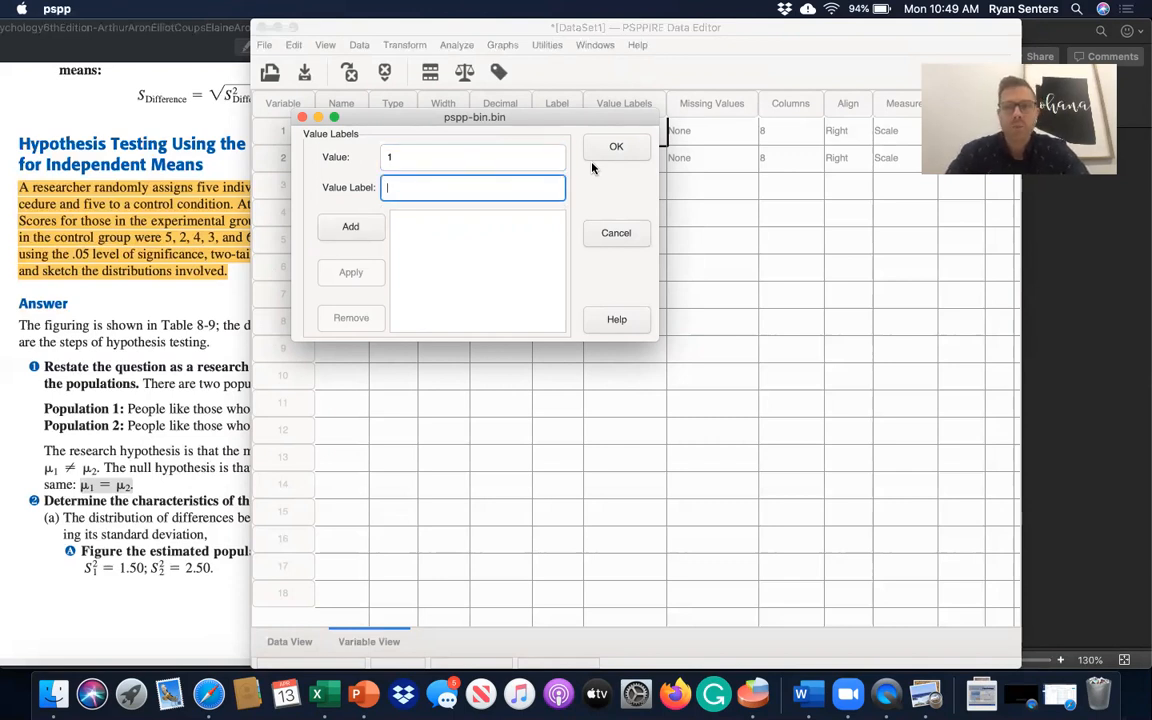
{"action": "type", "text": "Experimental Group"}
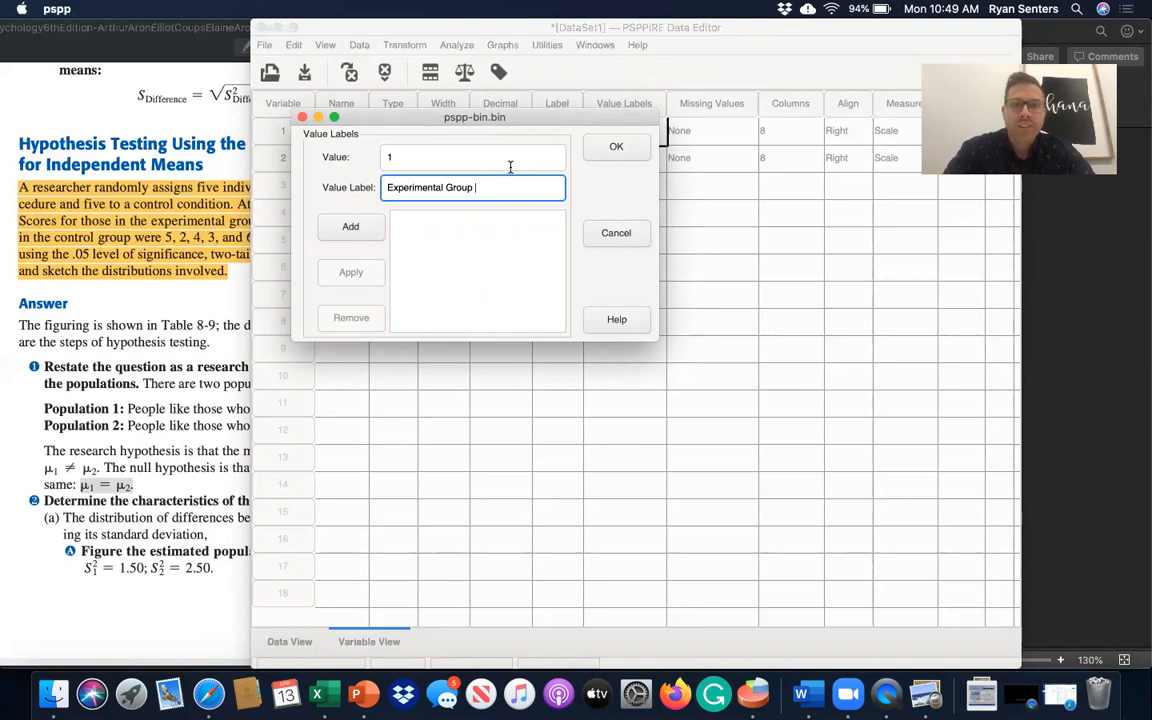
{"action": "left_click", "coordinate": [350, 228]}
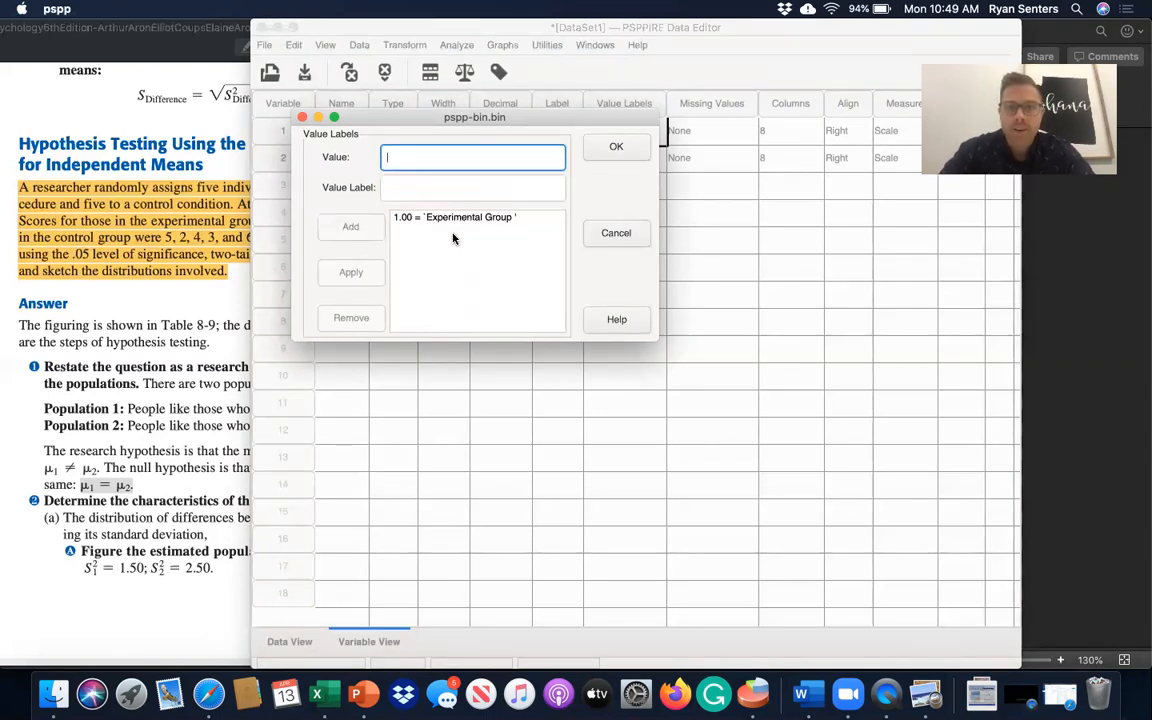
Add a second value label that defines 2 as Control Group and apply both labels to the Group variable
{"action": "type", "text": "2"}
{"action": "left_click", "coordinate": [407, 188]}
{"action": "type", "text": "Co"}
{"action": "key", "text": "BackSpace"}
{"action": "type", "text": "ontrol Group"}
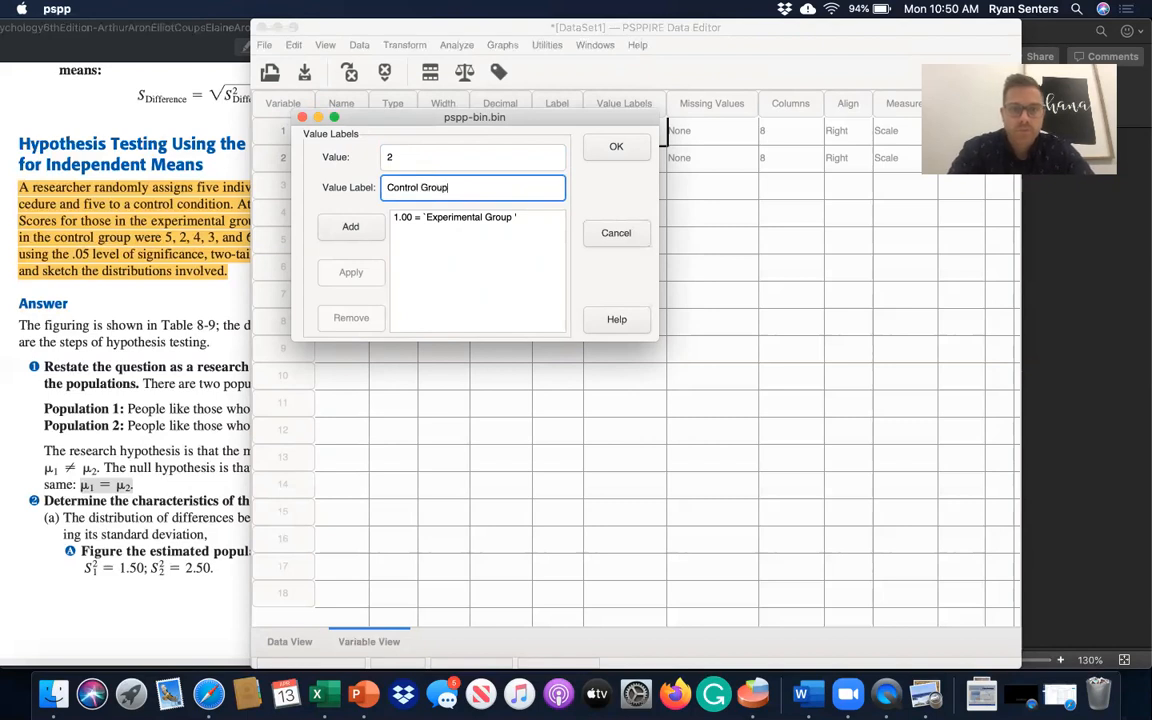
{"action": "left_click", "coordinate": [345, 227]}
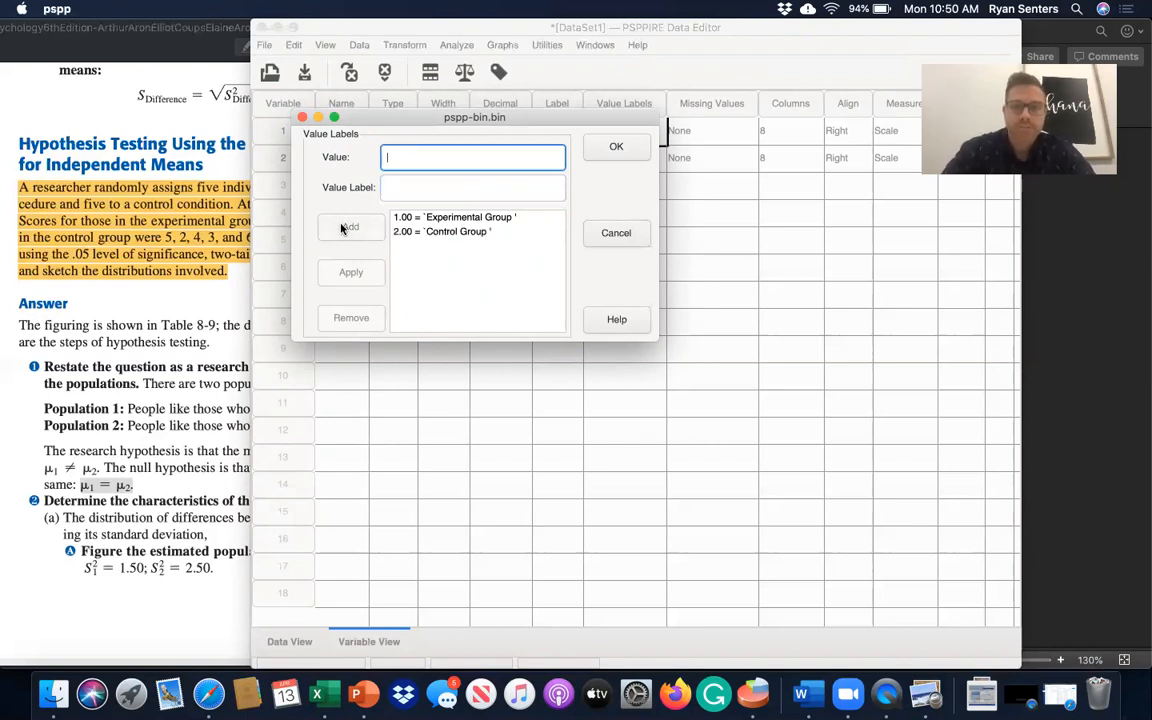
{"action": "left_click", "coordinate": [612, 147]}
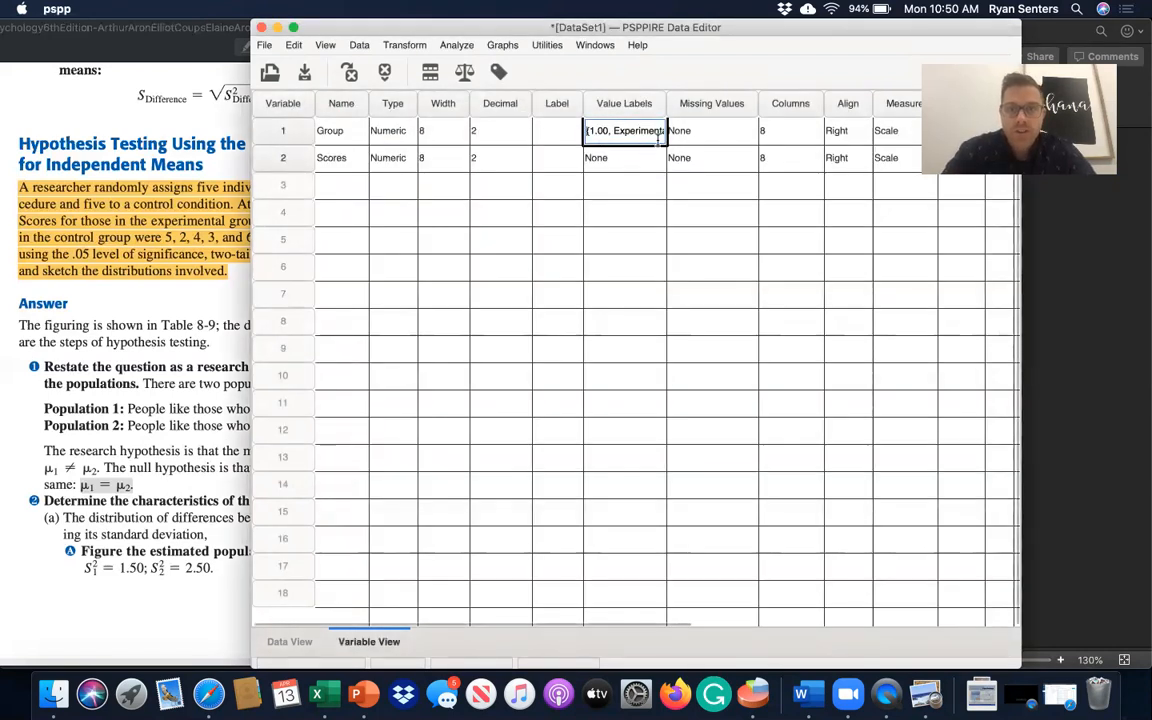
{"action": "left_click", "coordinate": [558, 131]}
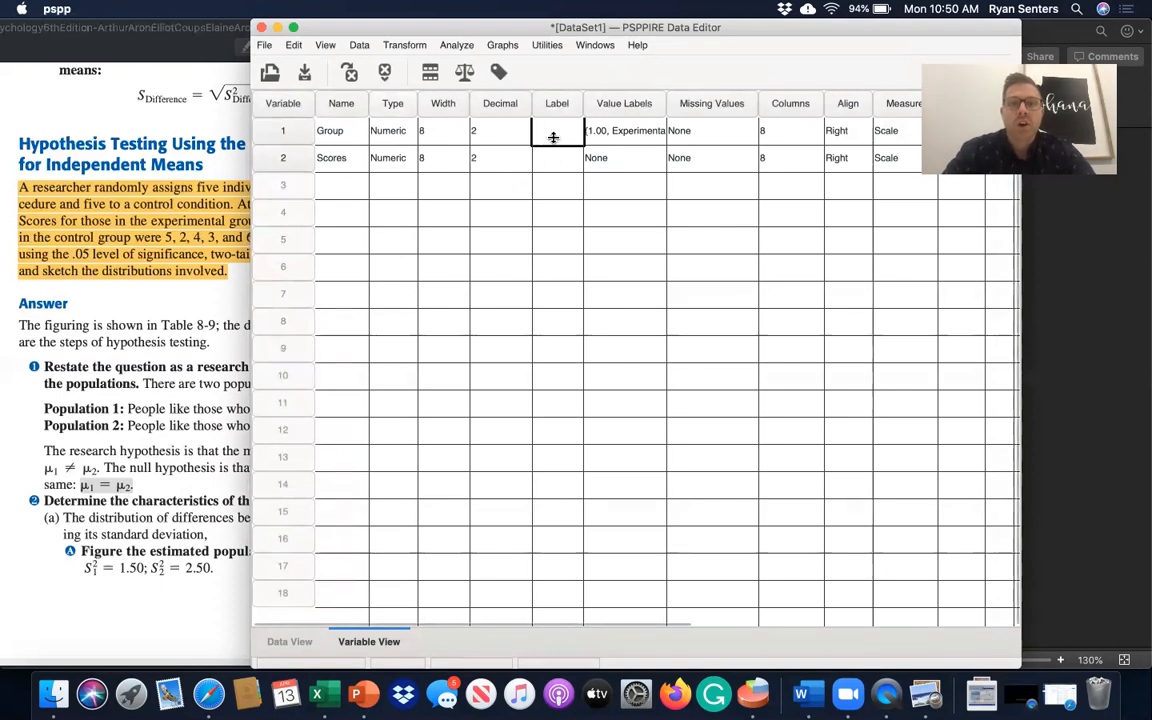
{"action": "left_click", "coordinate": [553, 135]}
{"action": "type", "text": "Group pa"}
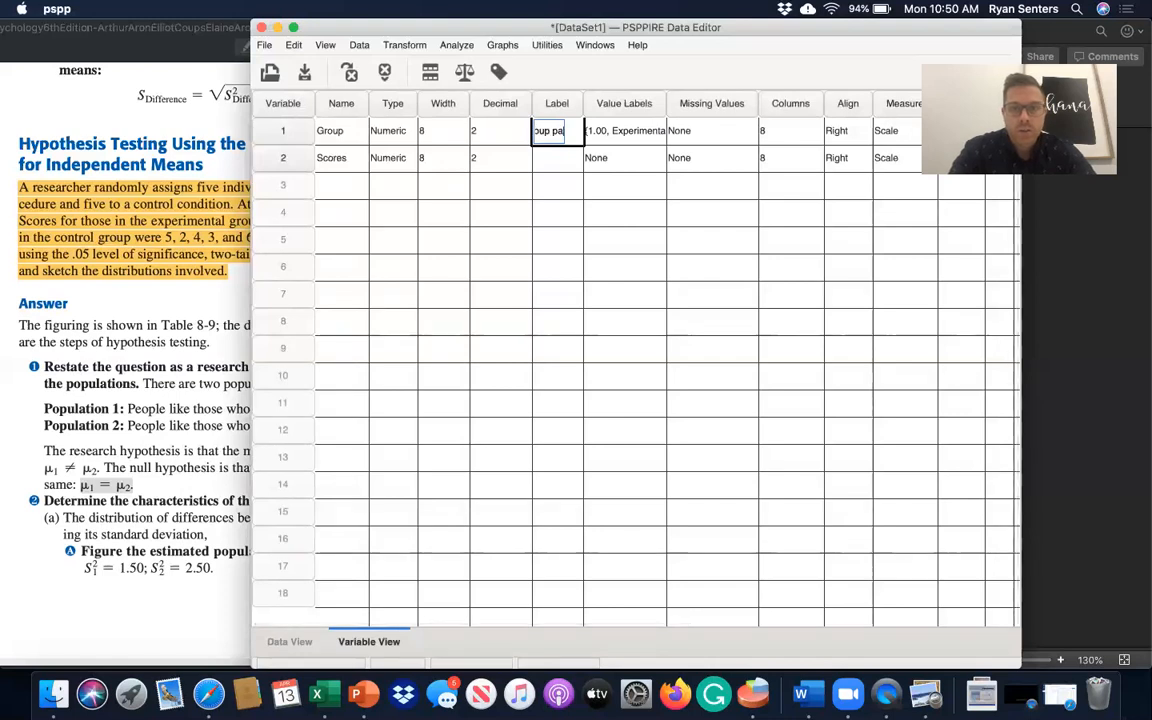
{"action": "left_click", "coordinate": [568, 160]}
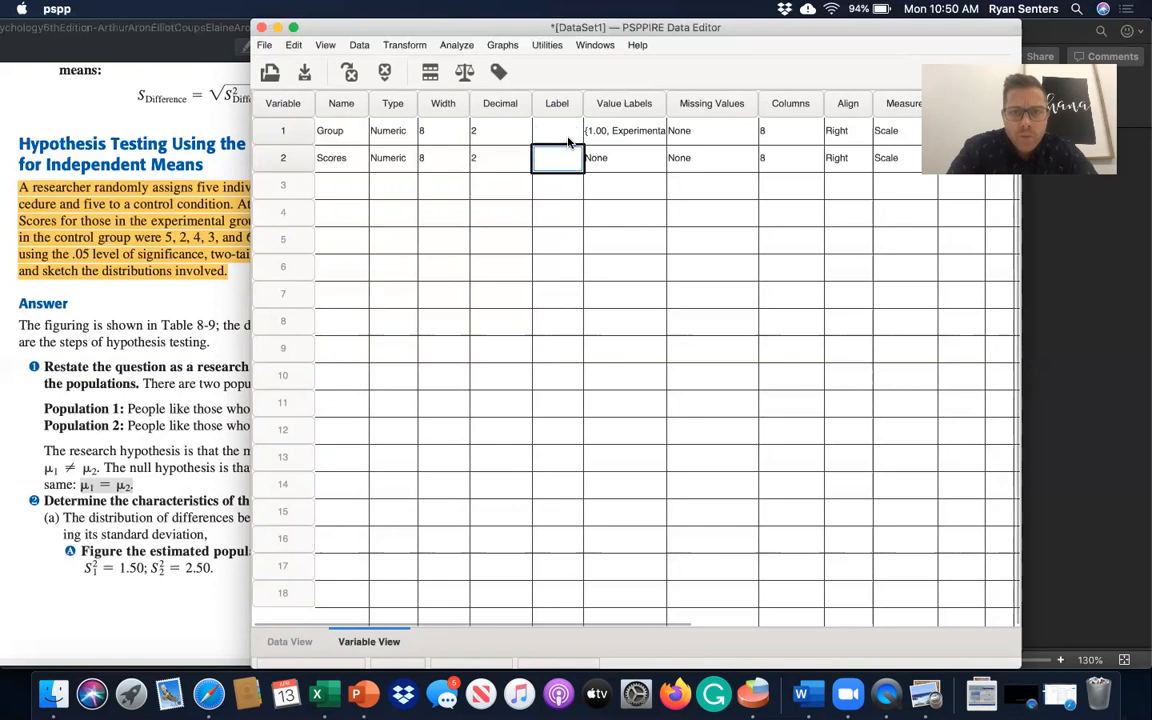
Set the Group variable's label to "Group Participants are in"
{"action": "left_click", "coordinate": [568, 138]}
{"action": "type", "text": "Group Partici"}
{"action": "type", "text": "pants are in"}
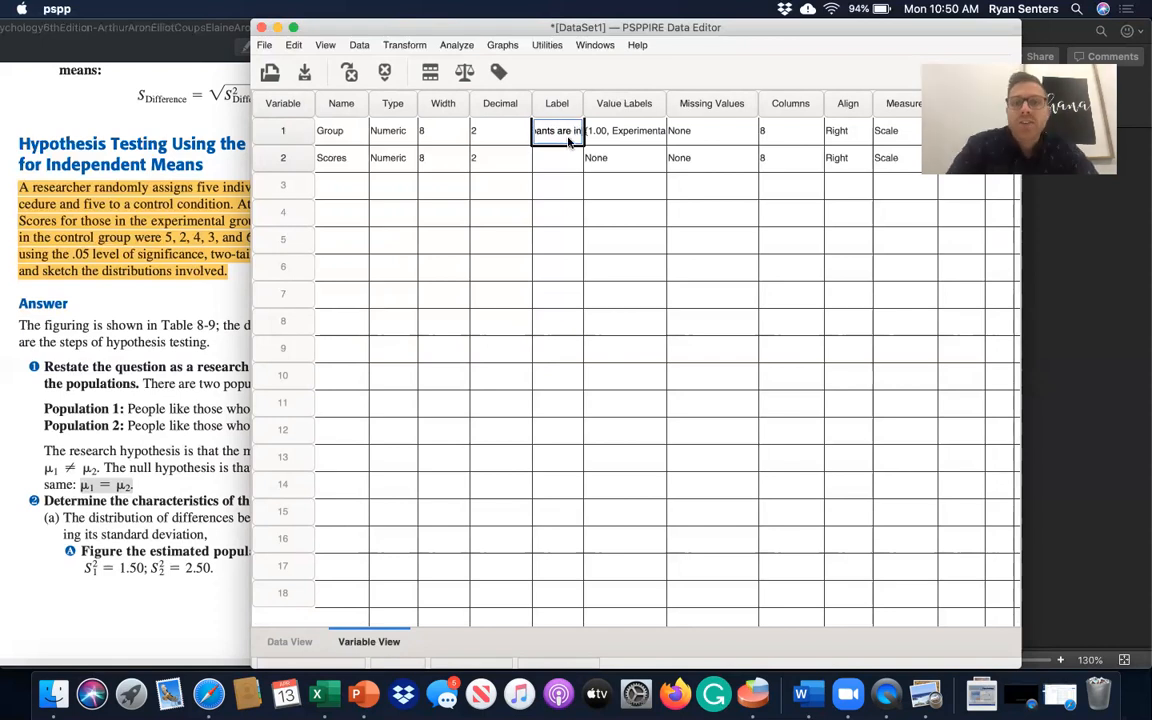
{"action": "key", "text": "Return"}
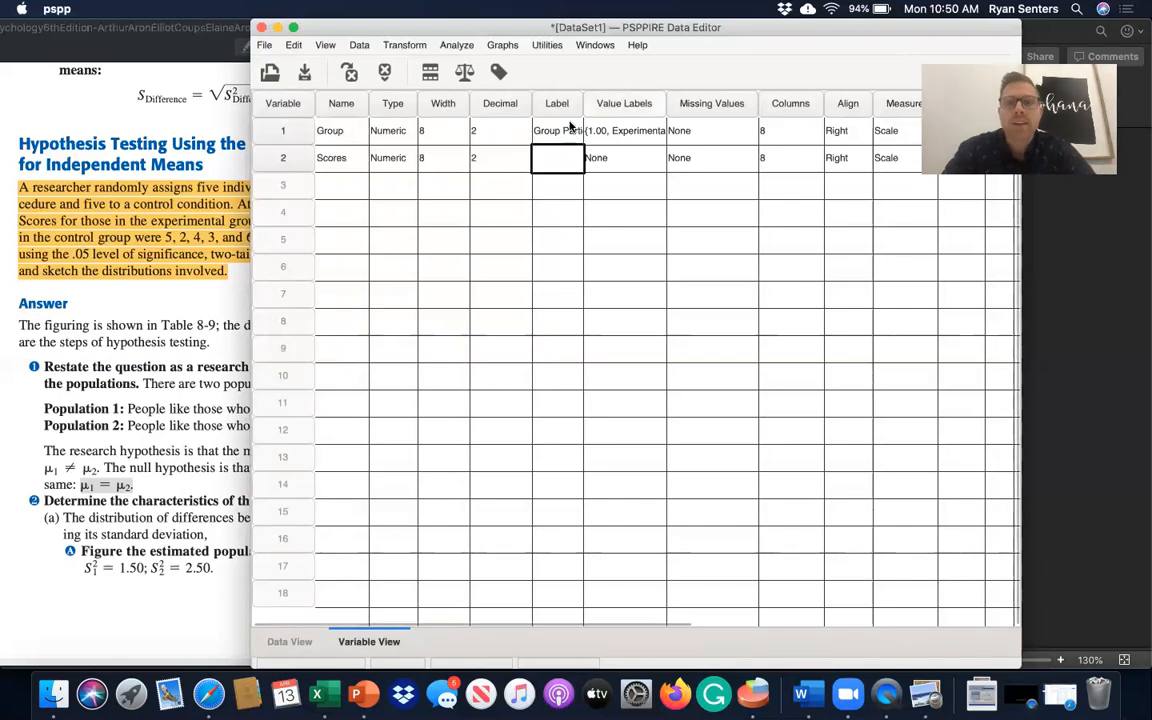
Show the data sheet for case entry and place the editor window beside the highlighted textbook problem
{"action": "left_click", "coordinate": [292, 640]}
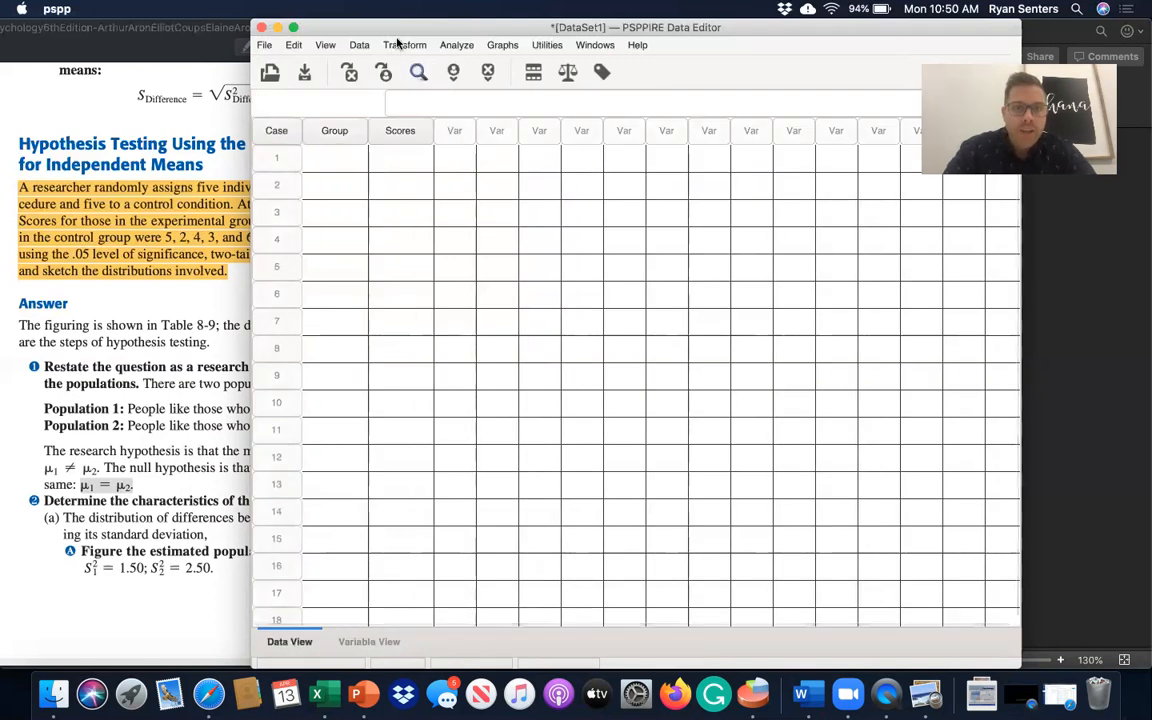
{"action": "left_click_drag", "start_coordinate": [443, 27], "coordinate": [666, 22]}
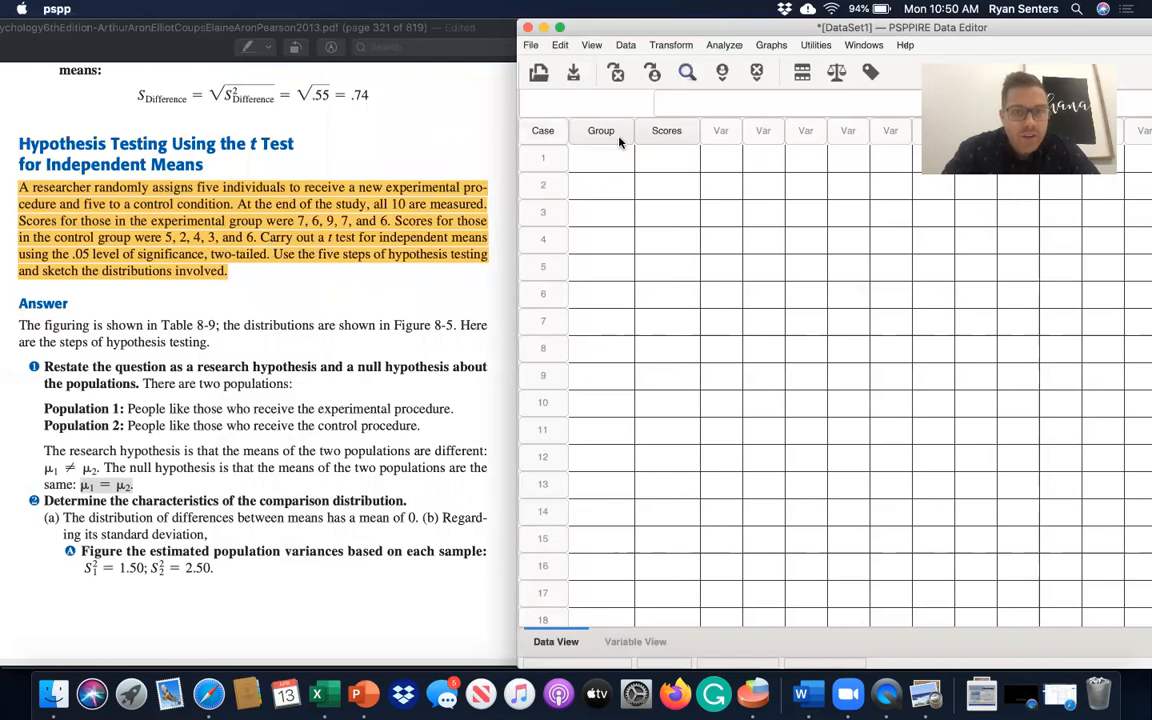
{"action": "left_click", "coordinate": [637, 642]}
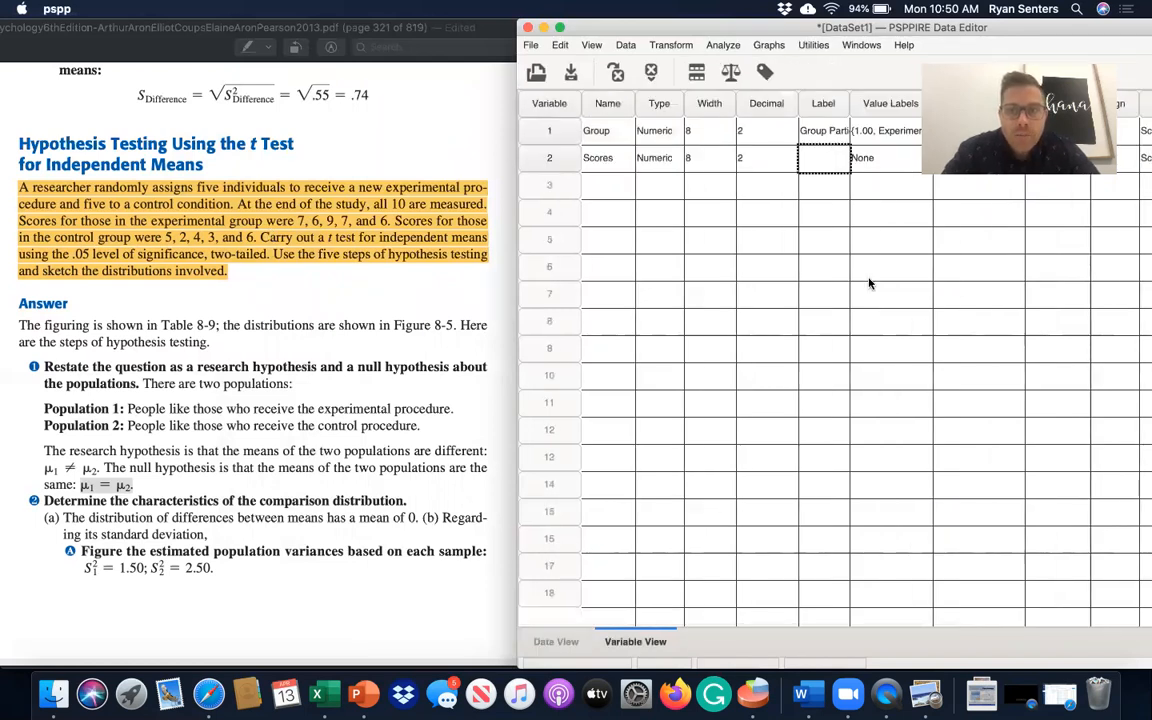
{"action": "left_click", "coordinate": [558, 642]}
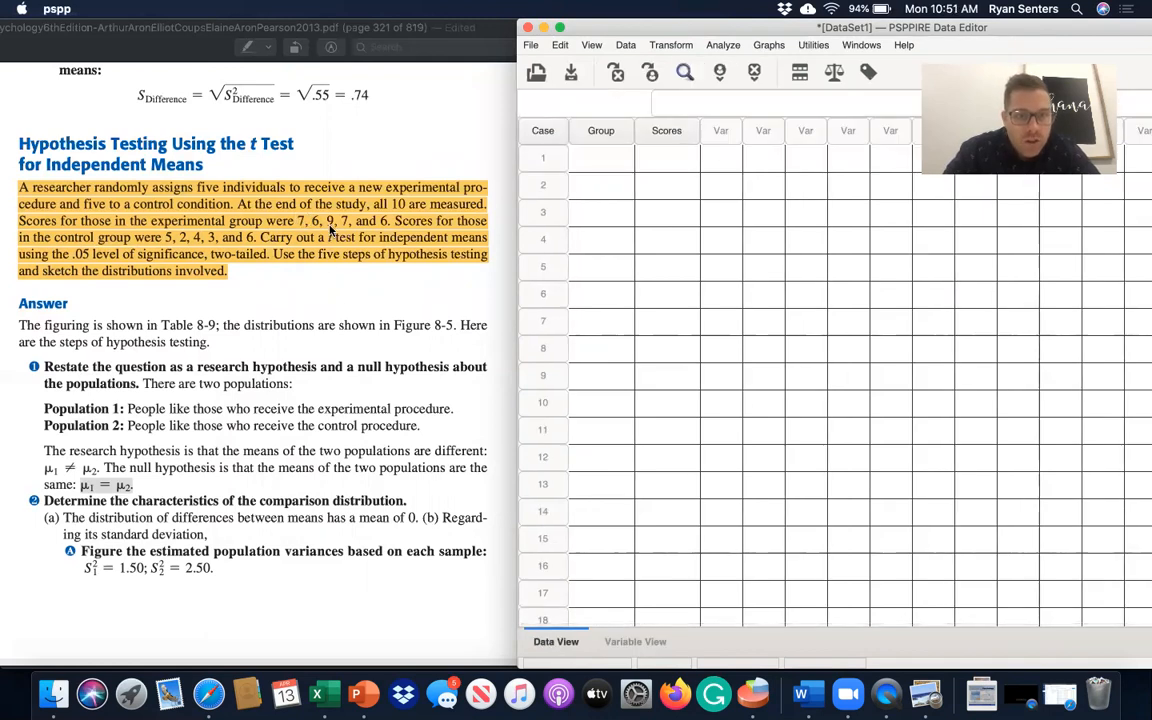
Enter 1 as the Group value for cases 1 through 5 to code the experimental participants
{"action": "left_click", "coordinate": [600, 160]}
{"action": "type", "text": "1"}
{"action": "key", "text": "Return"}
{"action": "type", "text": "1"}
{"action": "key", "text": "Return"}
{"action": "type", "text": "1"}
{"action": "key", "text": "Return"}
{"action": "type", "text": "1"}
{"action": "key", "text": "Return"}
{"action": "type", "text": "1"}
{"action": "key", "text": "Return"}
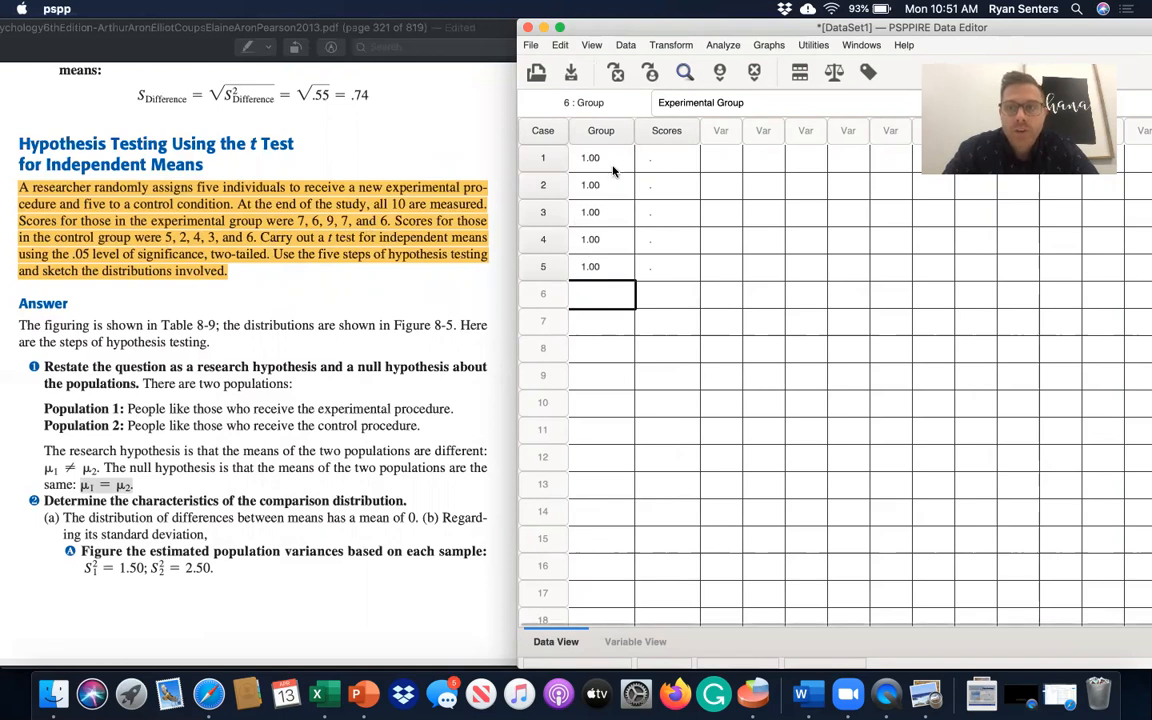
Enter the experimental group's scores 7, 6, 9, 7 and 6 in the Scores column for cases 1 through 5
{"action": "left_click", "coordinate": [667, 159]}
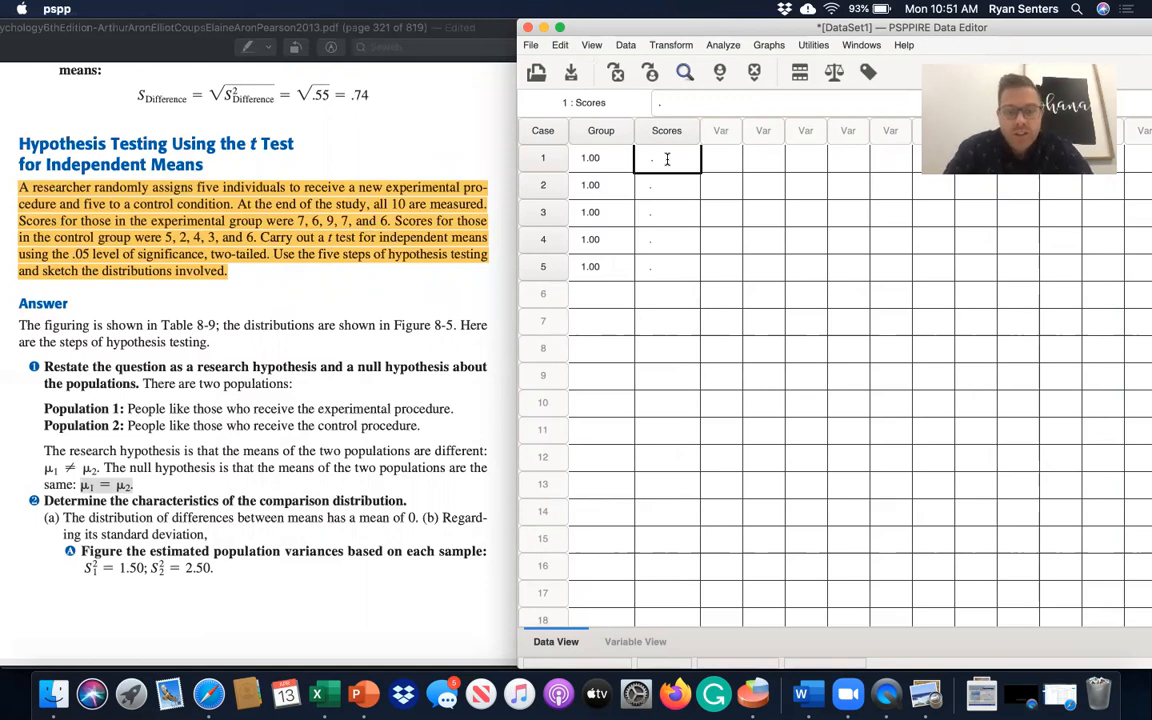
{"action": "type", "text": "7"}
{"action": "key", "text": "Return"}
{"action": "type", "text": "6"}
{"action": "key", "text": "Return"}
{"action": "type", "text": "9"}
{"action": "key", "text": "Return"}
{"action": "type", "text": "7"}
{"action": "key", "text": "Return"}
{"action": "type", "text": "6"}
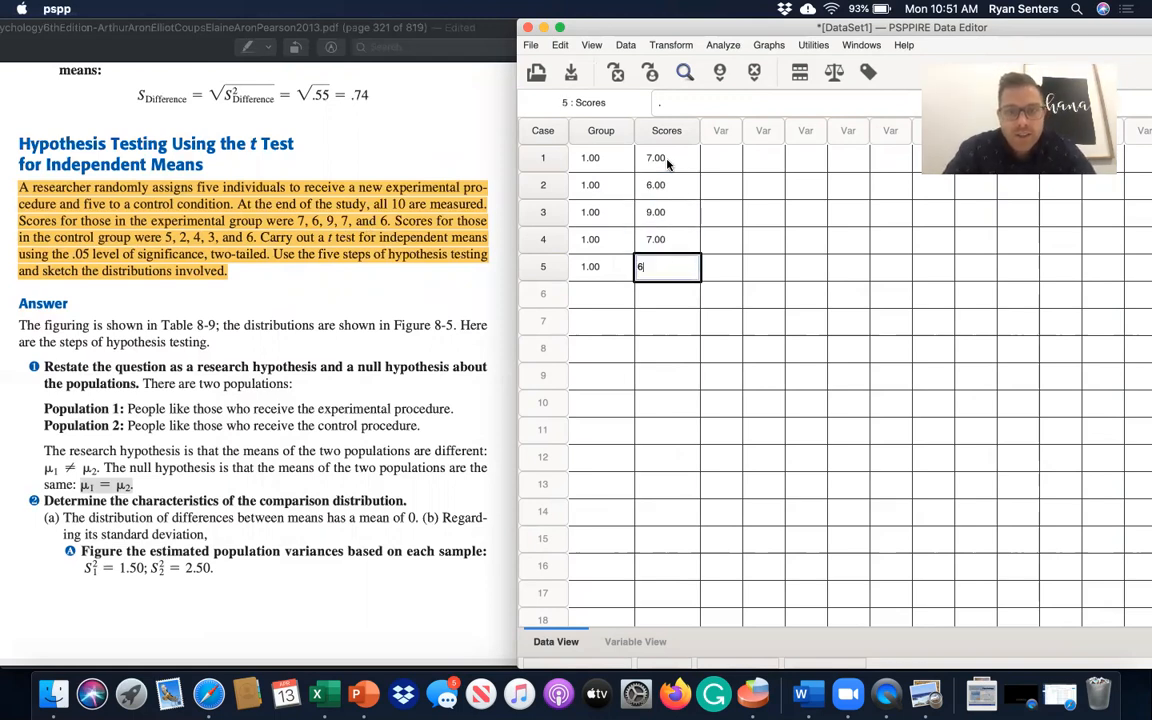
{"action": "key", "text": "Return"}
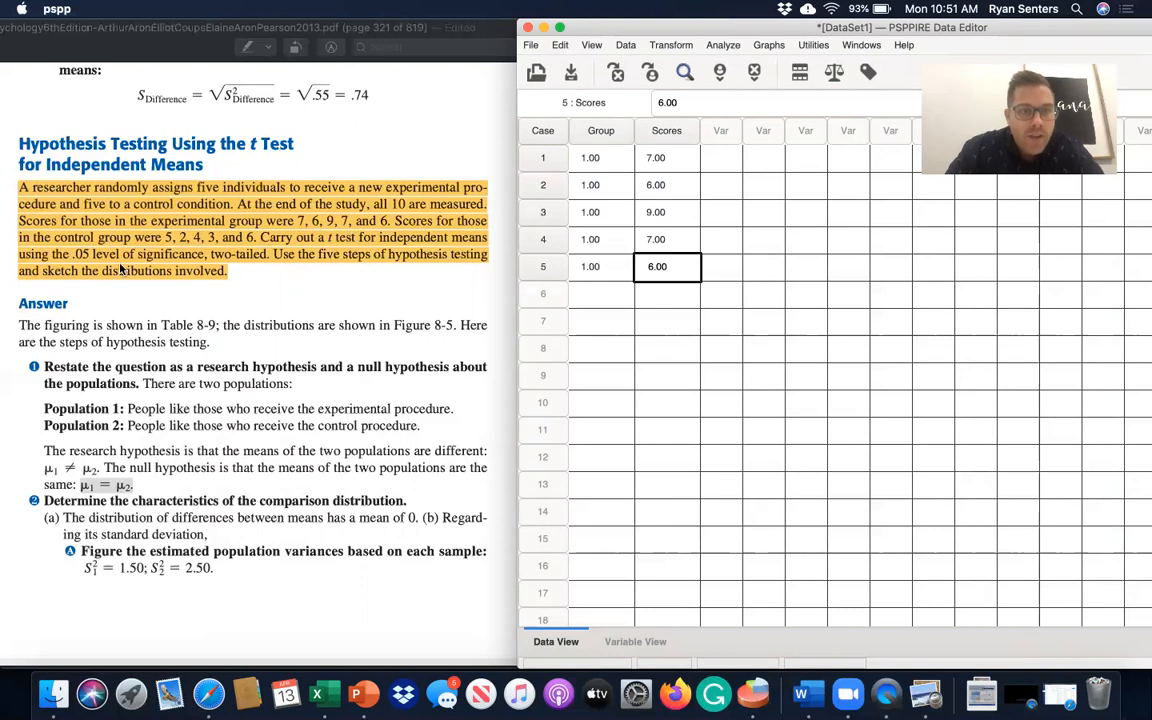
Enter 2 as the Group value for cases 6 through 10 to code the control participants
{"action": "left_click", "coordinate": [604, 293]}
{"action": "type", "text": "2"}
{"action": "key", "text": "Return"}
{"action": "type", "text": "2"}
{"action": "key", "text": "Return"}
{"action": "type", "text": "2"}
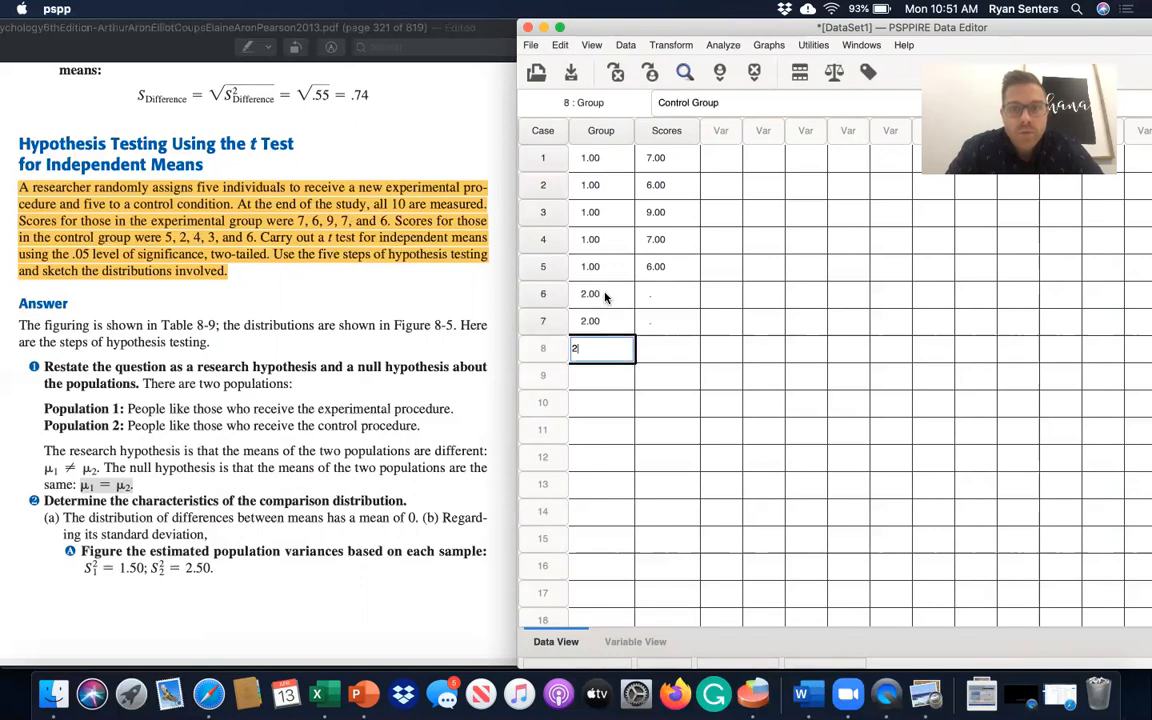
{"action": "key", "text": "Return"}
{"action": "type", "text": "2"}
{"action": "key", "text": "Return"}
{"action": "type", "text": "2"}
{"action": "key", "text": "Return"}
Enter the control group's scores 2, 4, 3 and 6 in the Scores column for cases 7 through 10
{"action": "left_click", "coordinate": [670, 296]}
{"action": "left_click", "coordinate": [670, 296]}
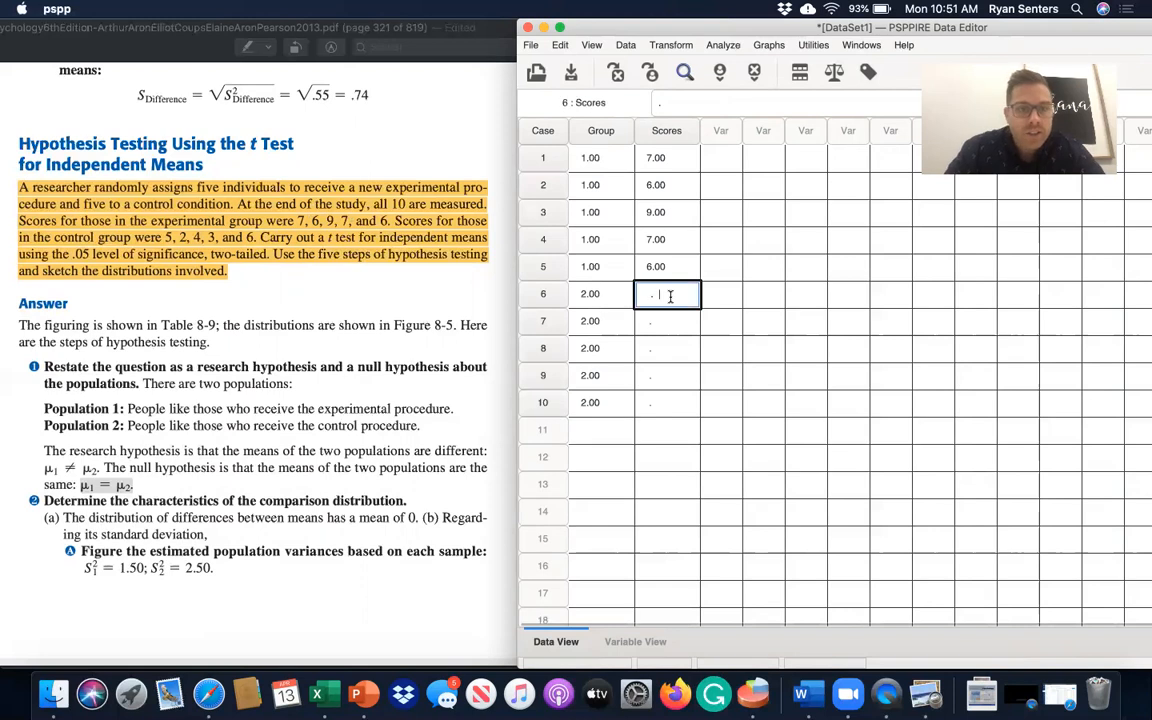
{"action": "key", "text": "Return"}
{"action": "type", "text": "2"}
{"action": "key", "text": "Return"}
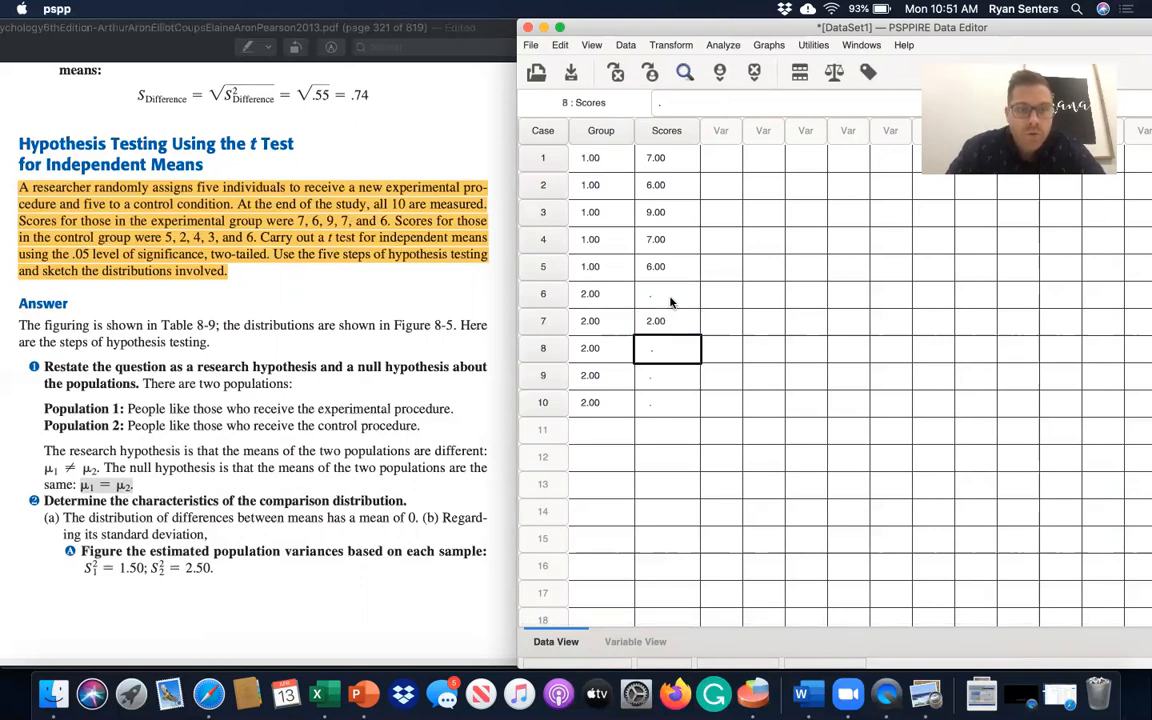
{"action": "type", "text": "4"}
{"action": "key", "text": "Return"}
{"action": "type", "text": "3"}
{"action": "key", "text": "Return"}
{"action": "type", "text": "6"}
{"action": "key", "text": "Return"}
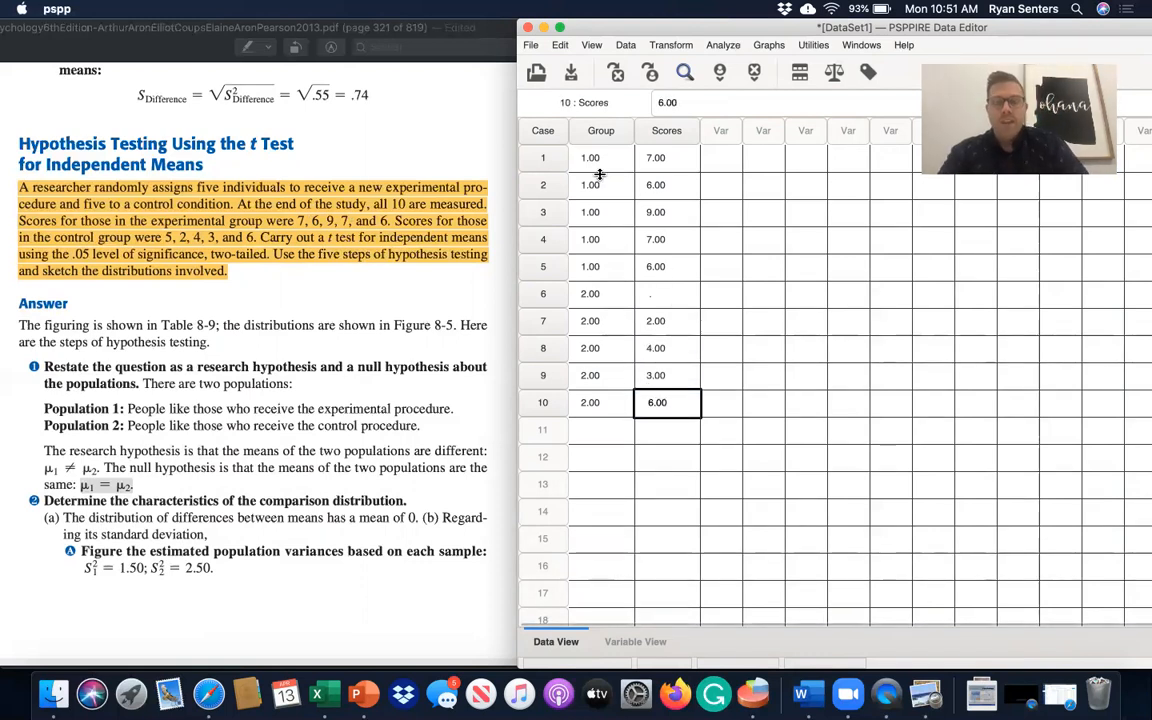
Fill in the missing control group score of 5 for case 6
{"action": "left_click_drag", "start_coordinate": [768, 32], "coordinate": [670, 9]}
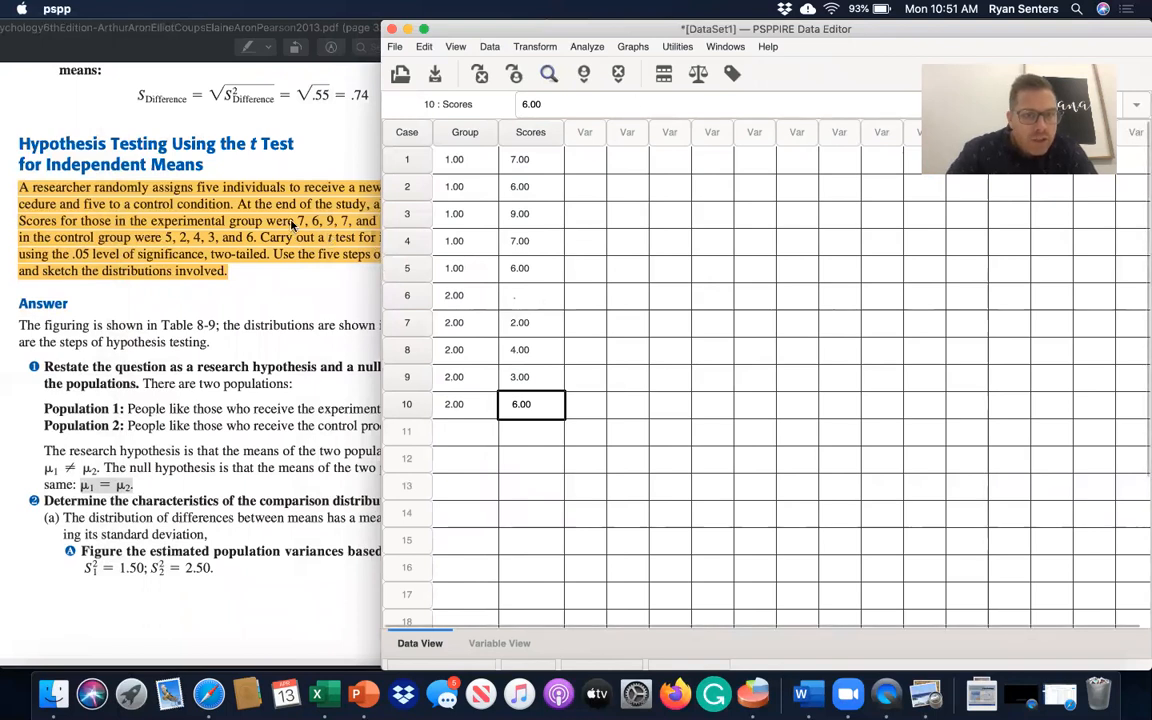
{"action": "left_click", "coordinate": [527, 298]}
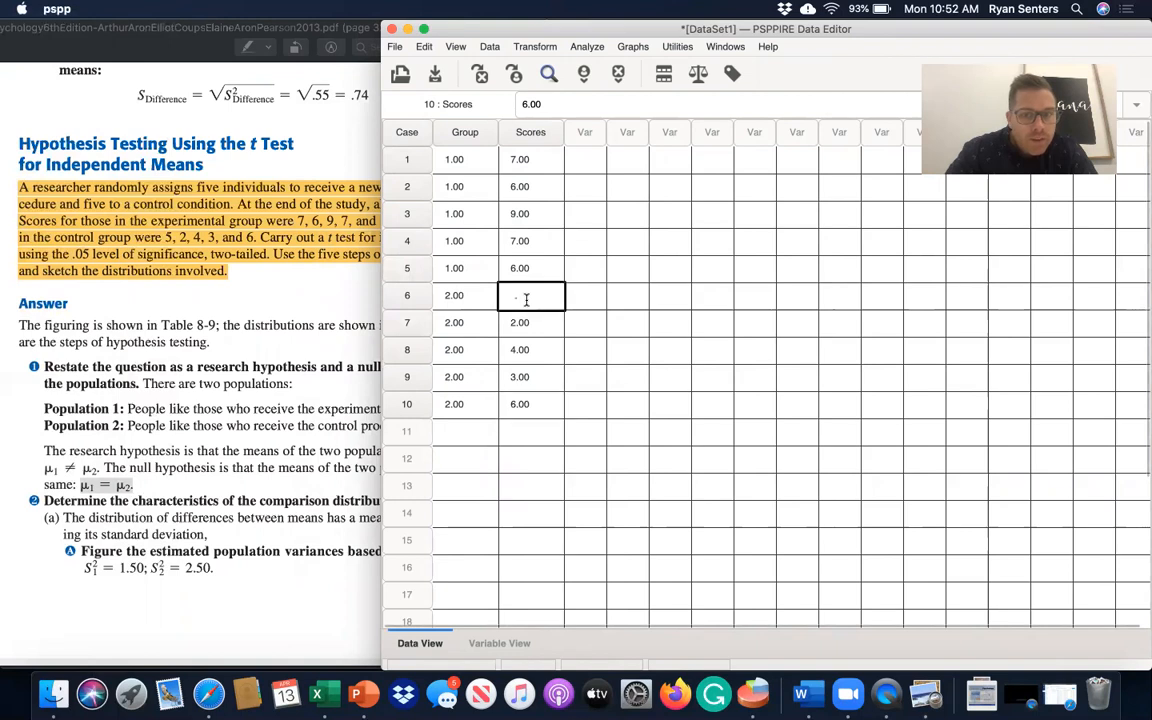
{"action": "type", "text": "5"}
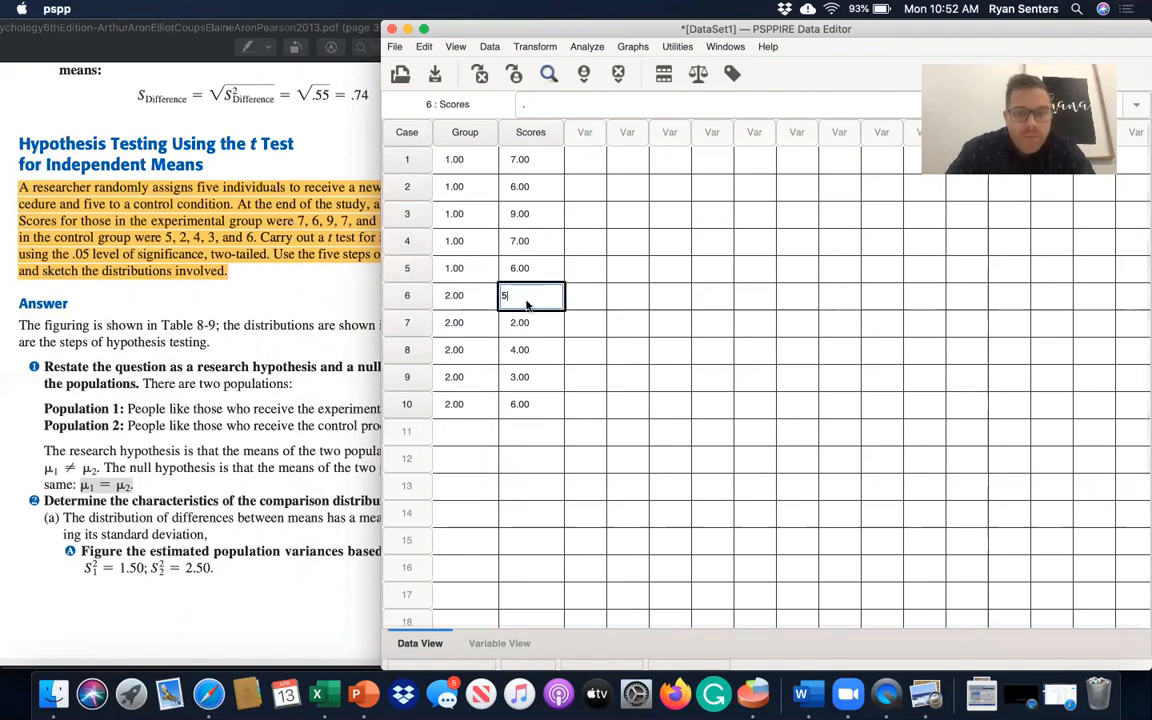
{"action": "key", "text": "Return"}
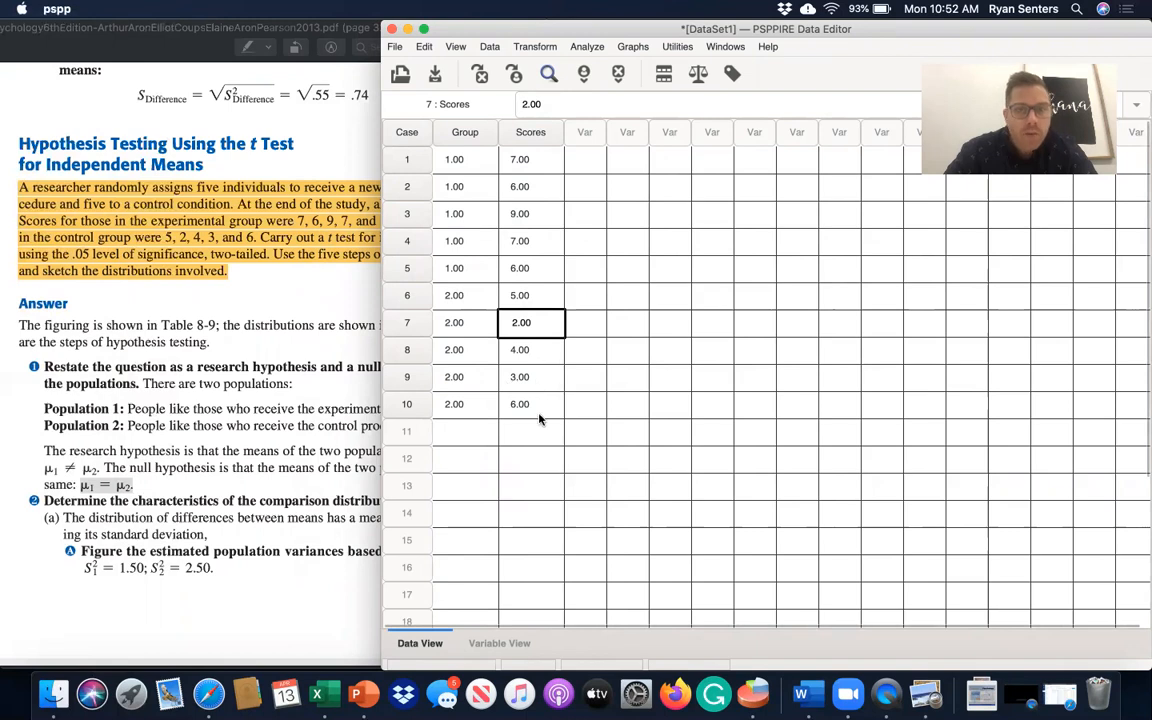
Set up an Independent Samples T Test with Scores as the test variable and Group as the grouping variable
{"action": "left_click_drag", "start_coordinate": [825, 30], "coordinate": [630, 46]}
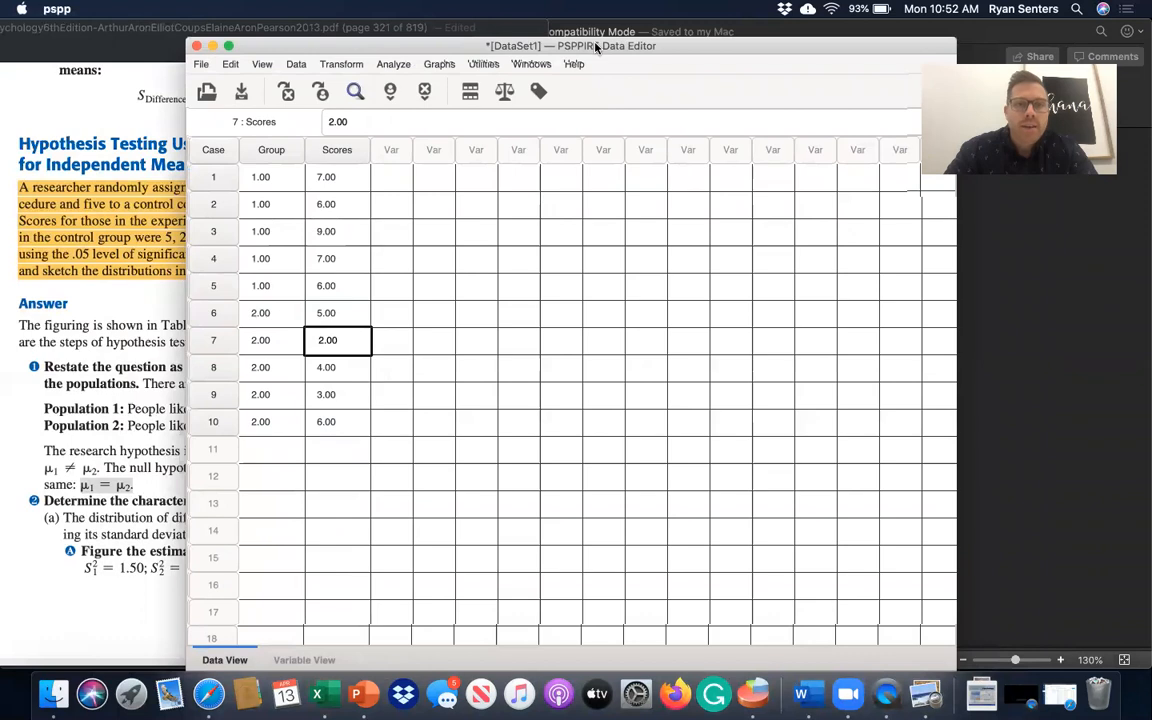
{"action": "left_click", "coordinate": [391, 65]}
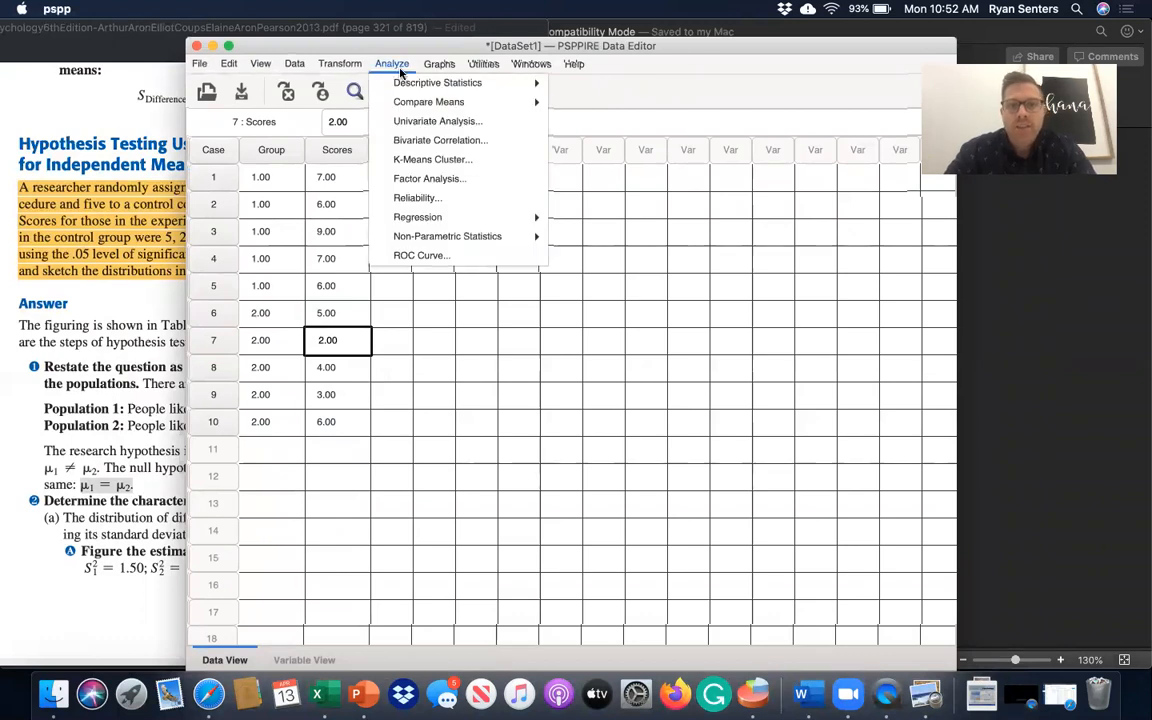
{"action": "mouse_move", "coordinate": [438, 100]}
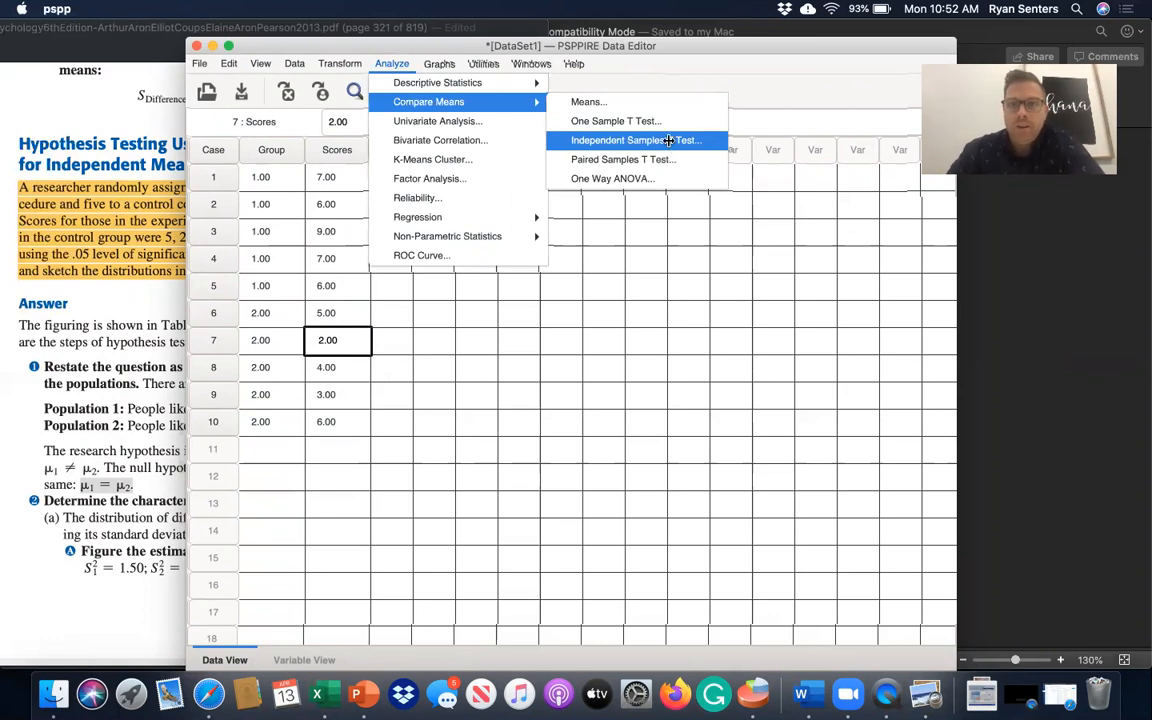
{"action": "left_click", "coordinate": [665, 148]}
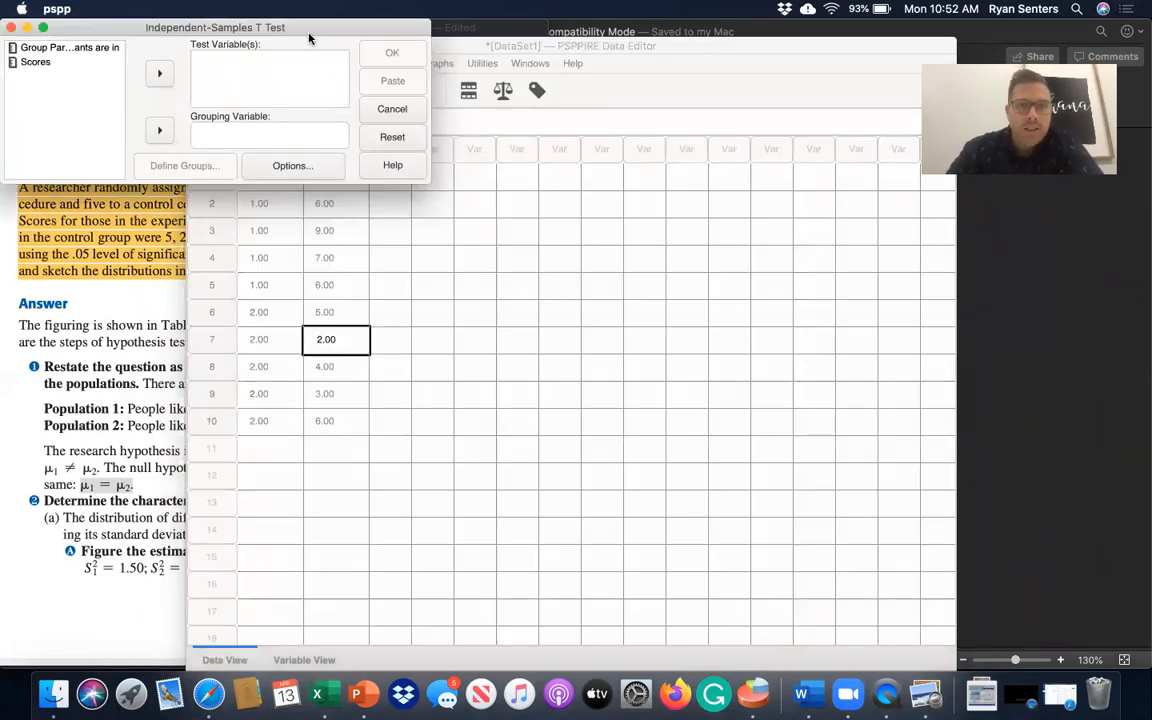
{"action": "left_click_drag", "start_coordinate": [278, 27], "coordinate": [388, 71]}
{"action": "left_click_drag", "start_coordinate": [437, 104], "coordinate": [492, 153]}
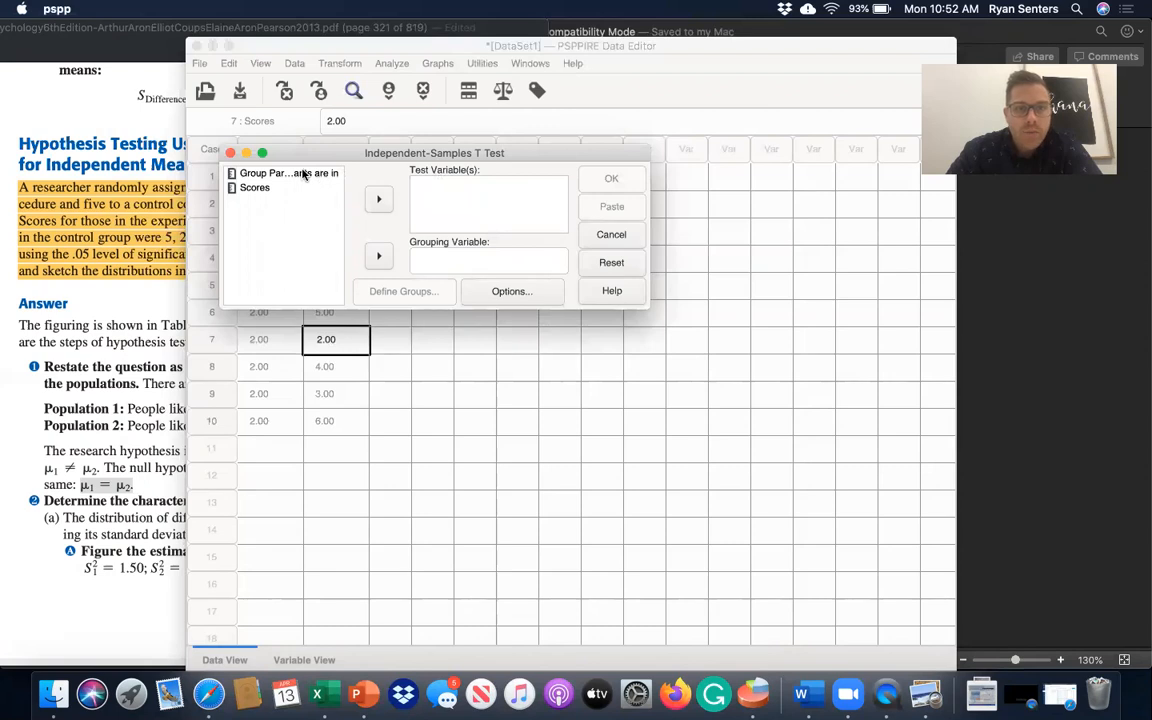
{"action": "left_click", "coordinate": [256, 188]}
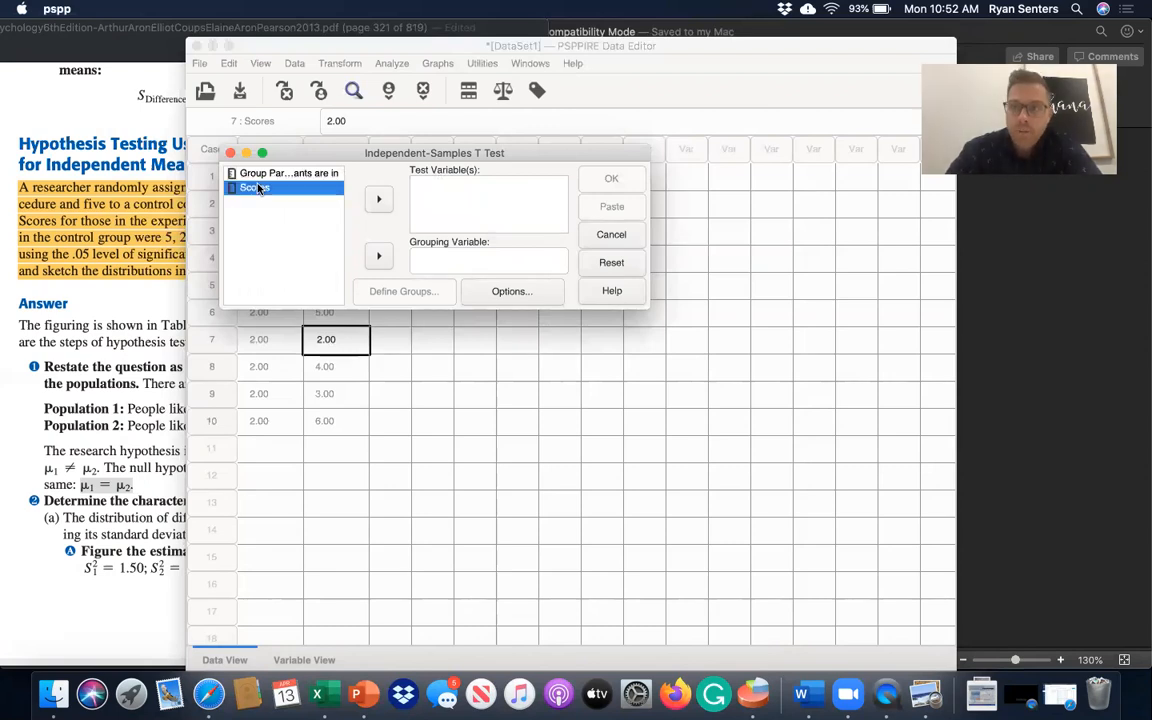
{"action": "left_click", "coordinate": [382, 199]}
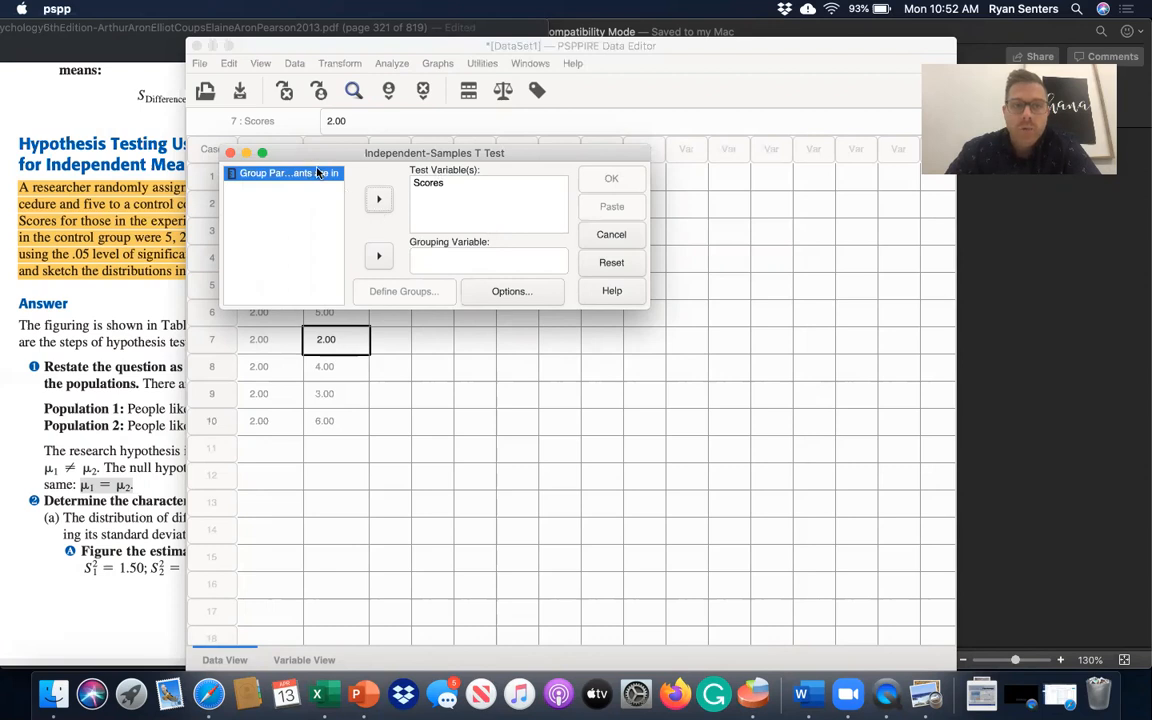
{"action": "left_click", "coordinate": [378, 257]}
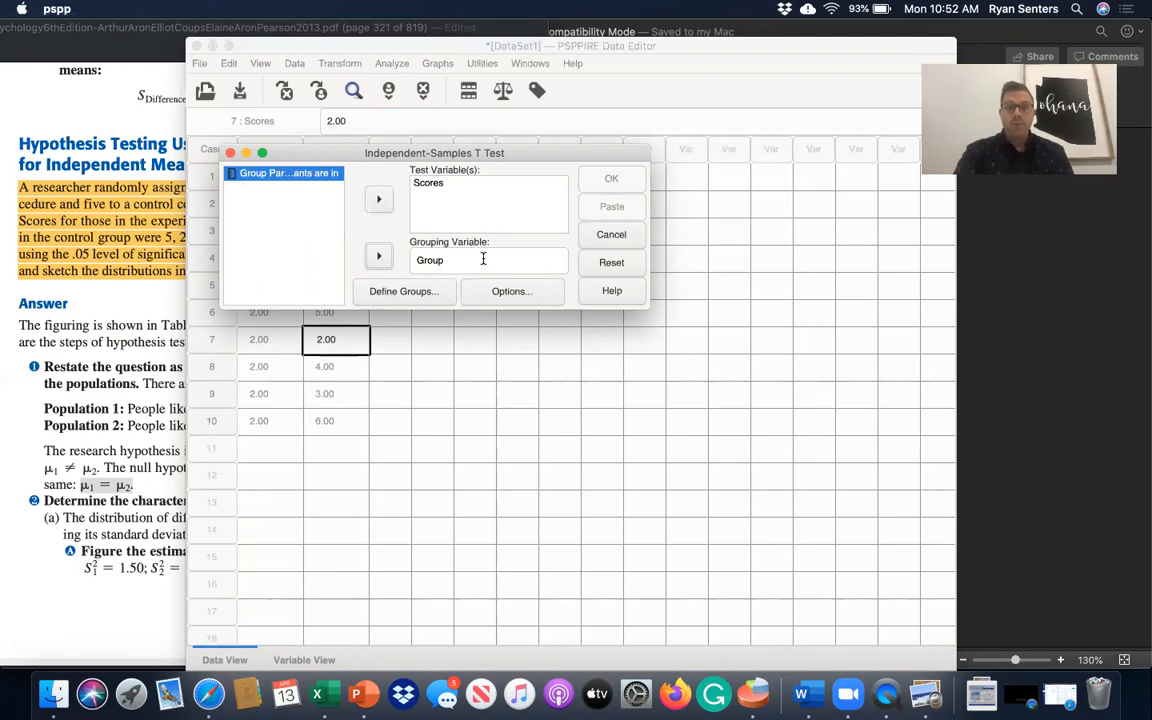
Define the compared groups with Experimental Group as the Group1 value and Control Group as the Group2 value
{"action": "left_click", "coordinate": [430, 291]}
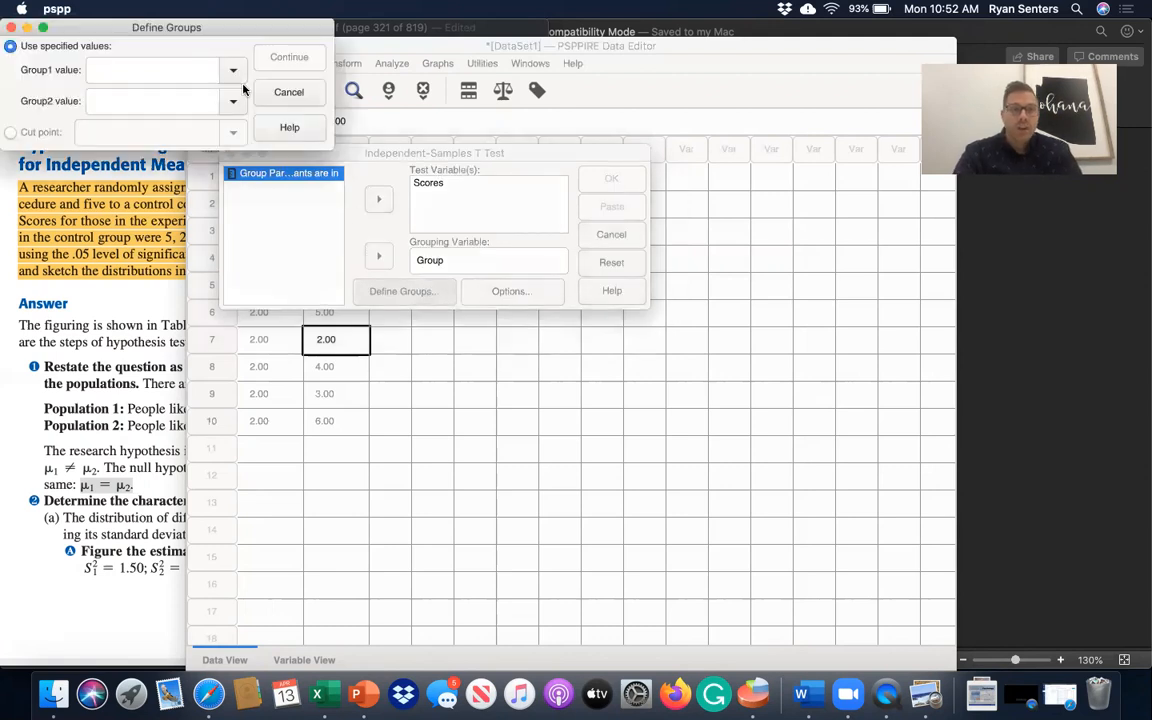
{"action": "left_click_drag", "start_coordinate": [229, 37], "coordinate": [602, 186]}
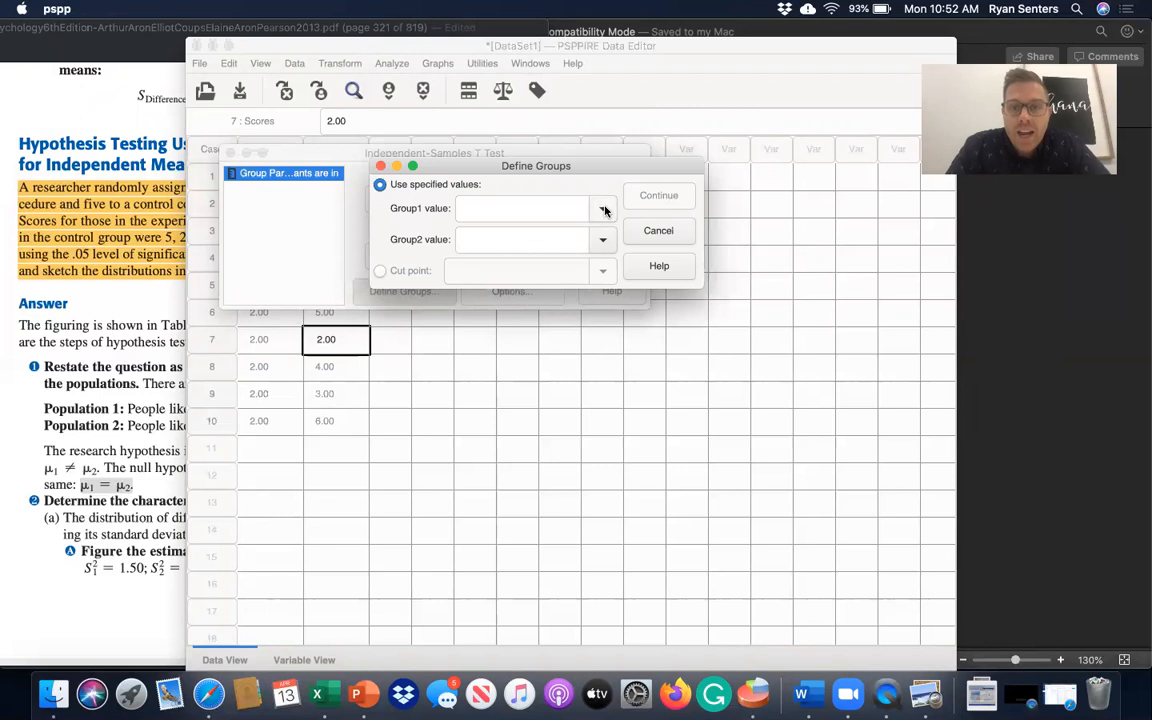
{"action": "left_click", "coordinate": [604, 210]}
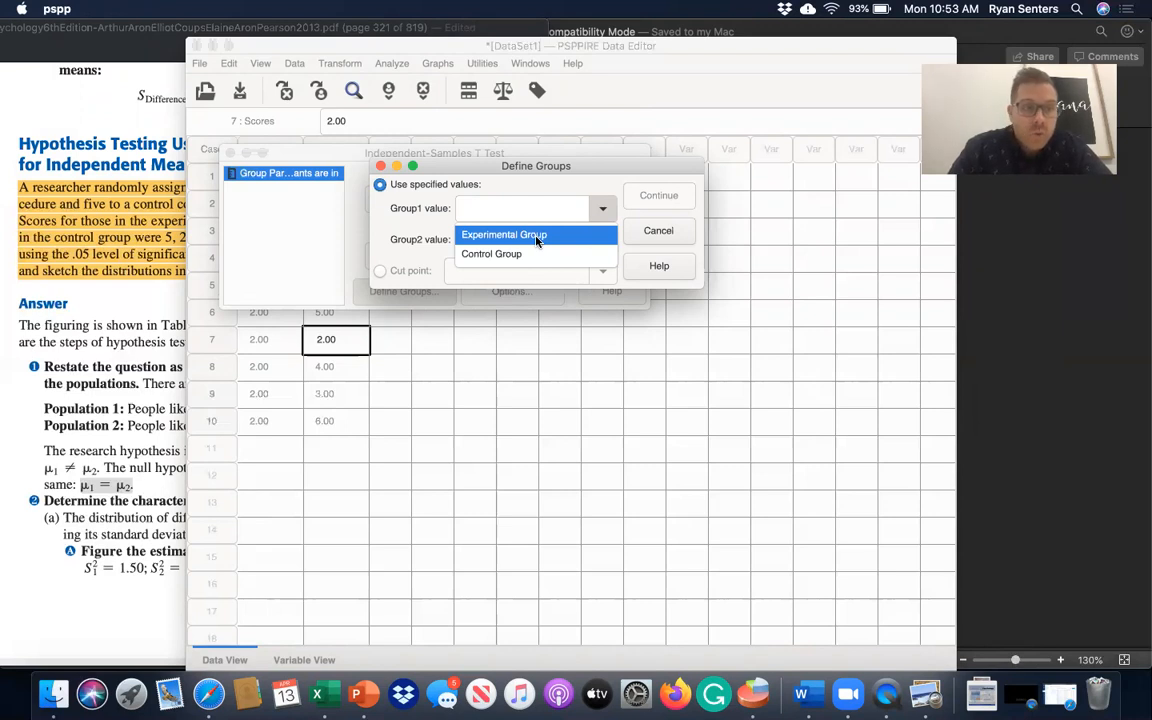
{"action": "left_click_drag", "start_coordinate": [444, 50], "coordinate": [492, 37]}
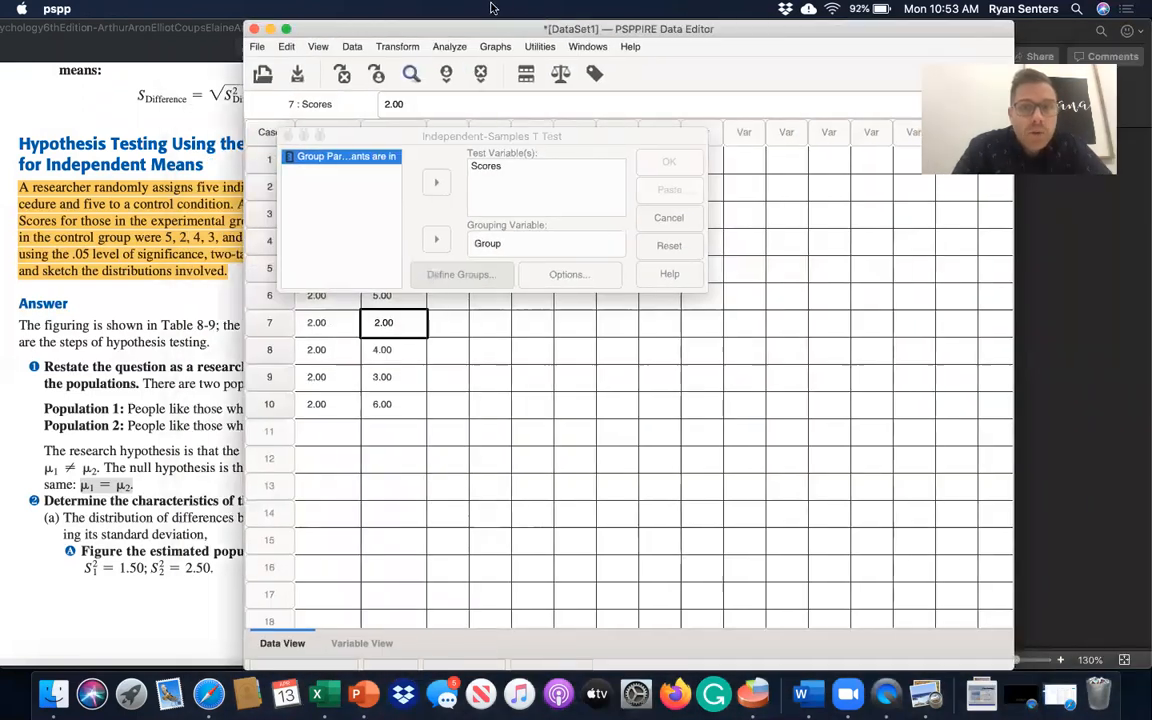
{"action": "left_click", "coordinate": [482, 275]}
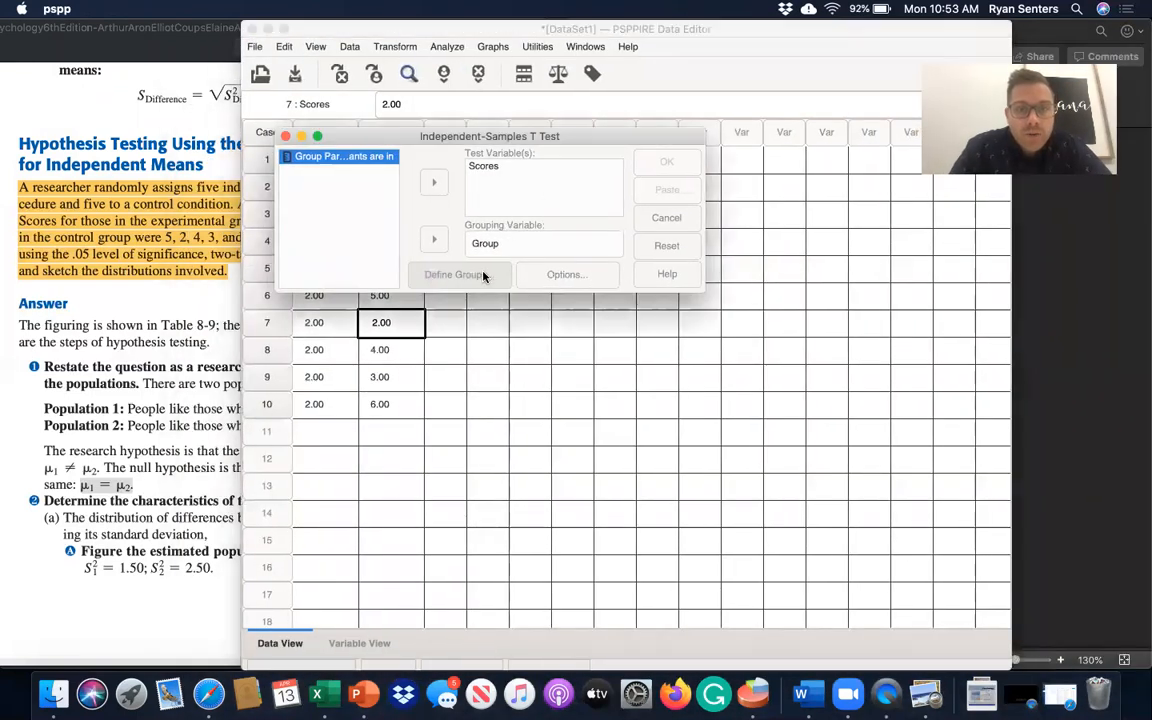
{"action": "key", "text": "ctrl+Up"}
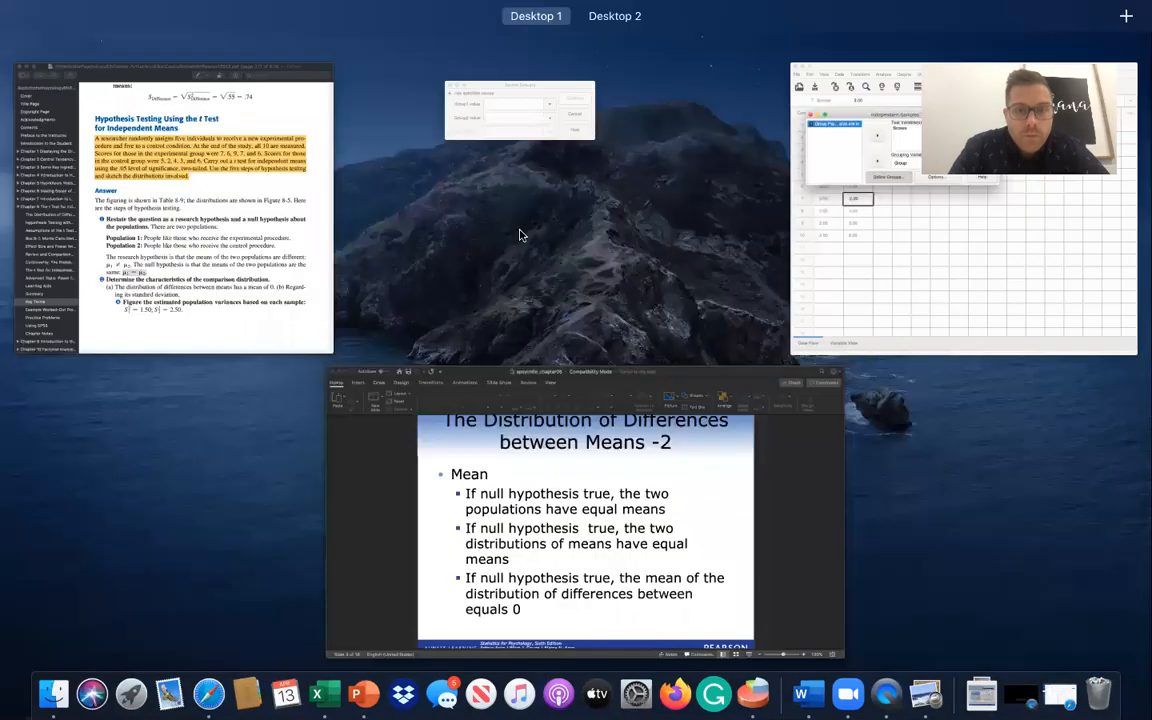
{"action": "left_click", "coordinate": [530, 110]}
{"action": "left_click", "coordinate": [601, 206]}
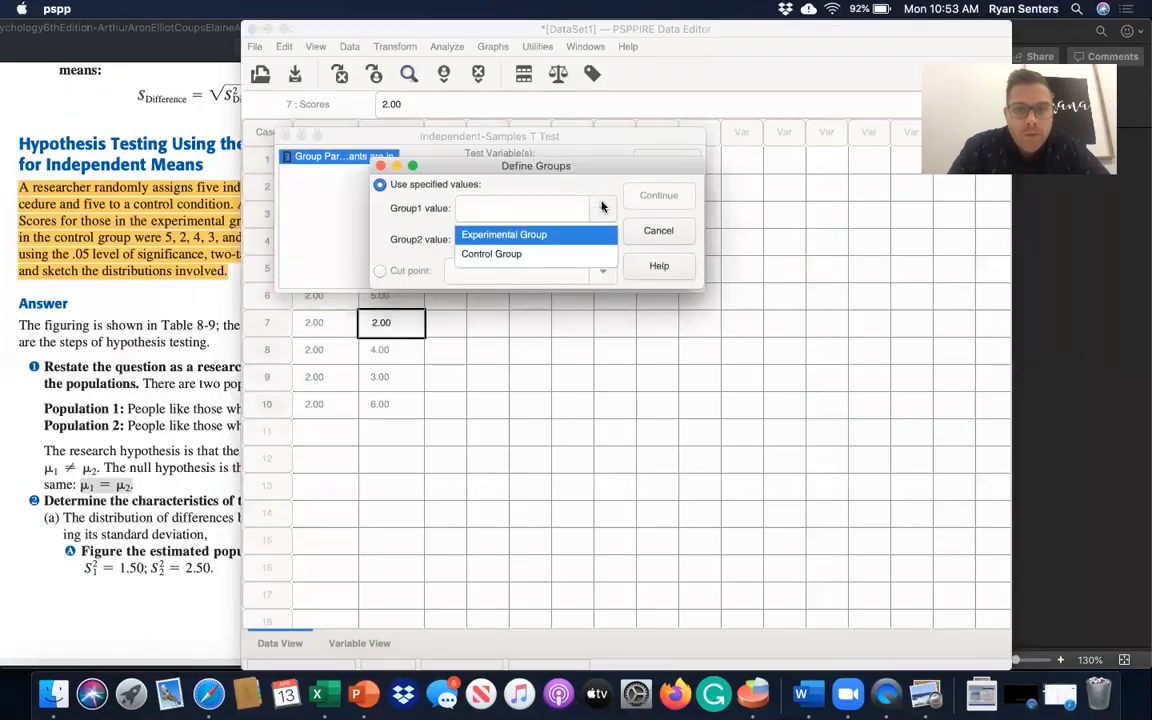
{"action": "left_click", "coordinate": [578, 235]}
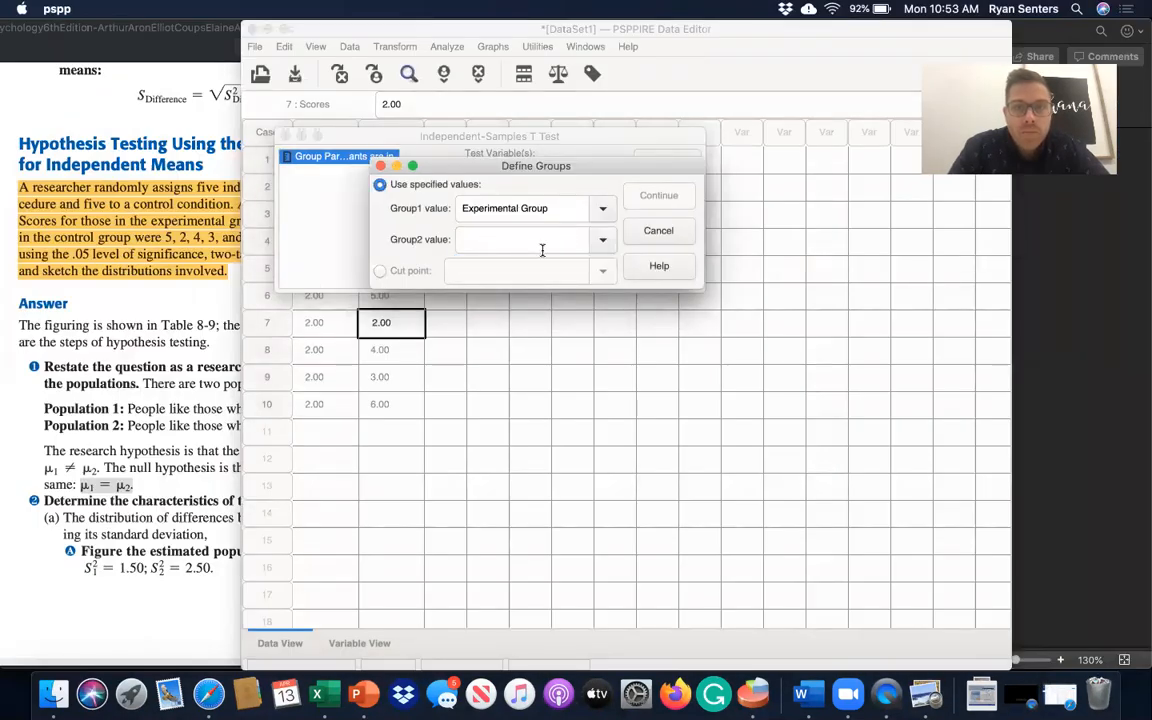
{"action": "left_click", "coordinate": [602, 239]}
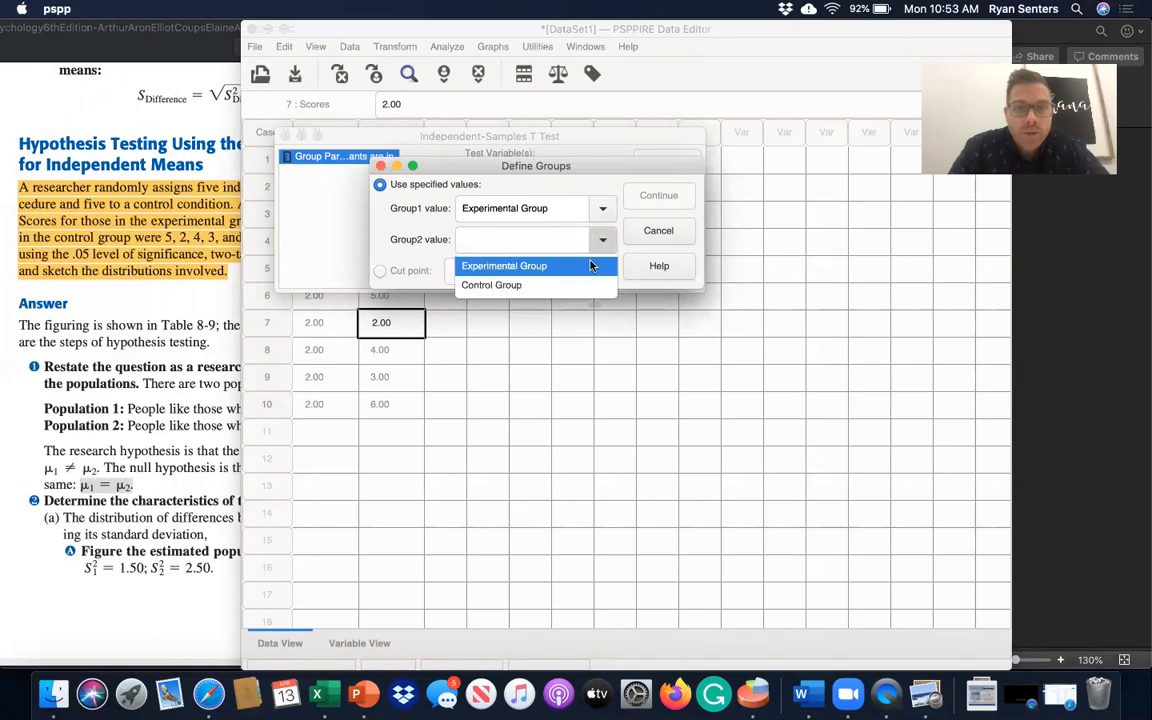
{"action": "left_click", "coordinate": [523, 286]}
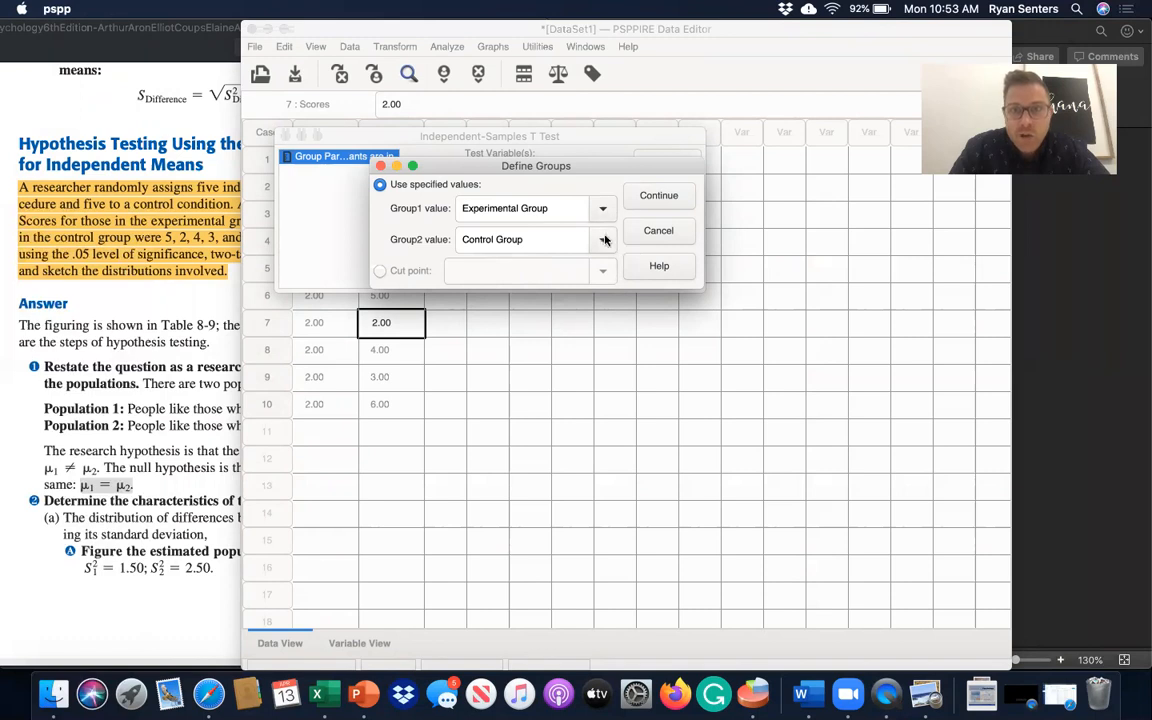
{"action": "left_click", "coordinate": [658, 197]}
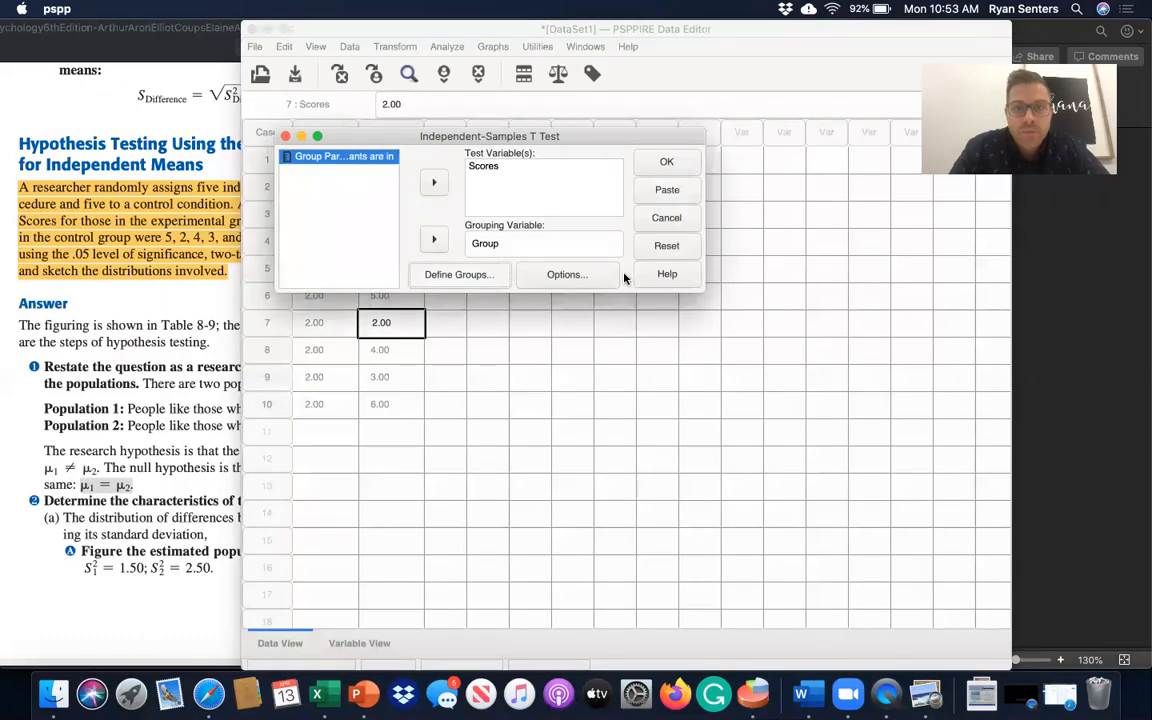
Run the independent-samples t test after checking its options, and bring the output window to the front
{"action": "left_click", "coordinate": [566, 274]}
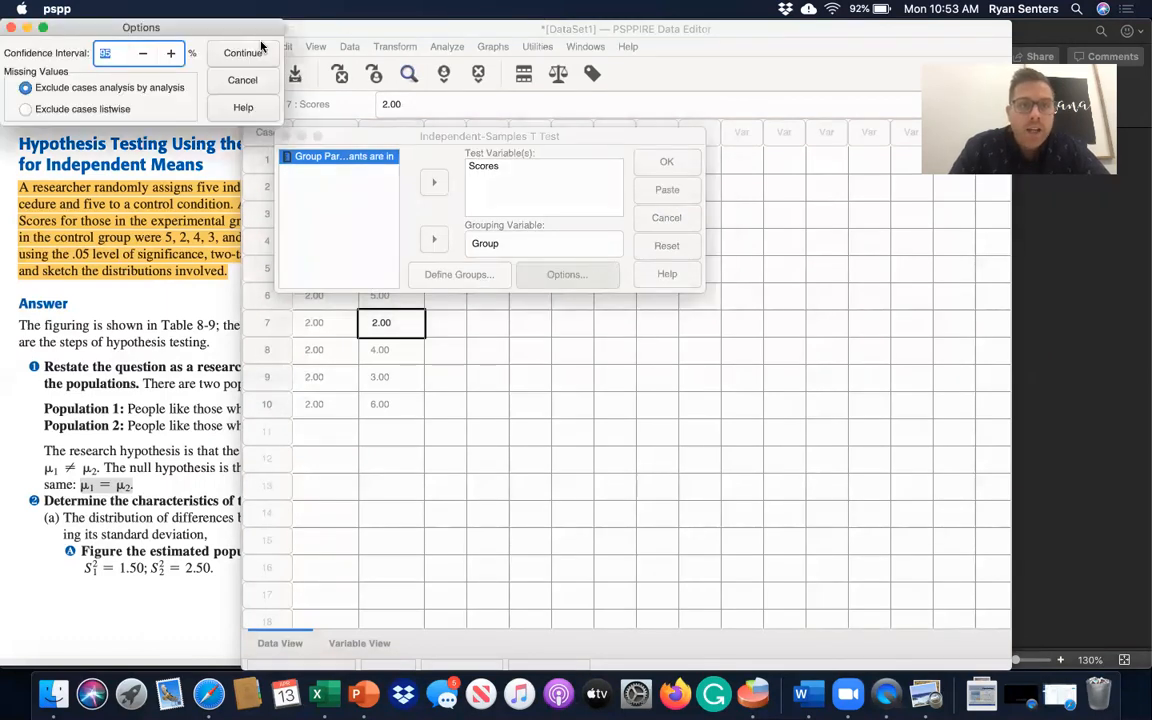
{"action": "left_click", "coordinate": [241, 80]}
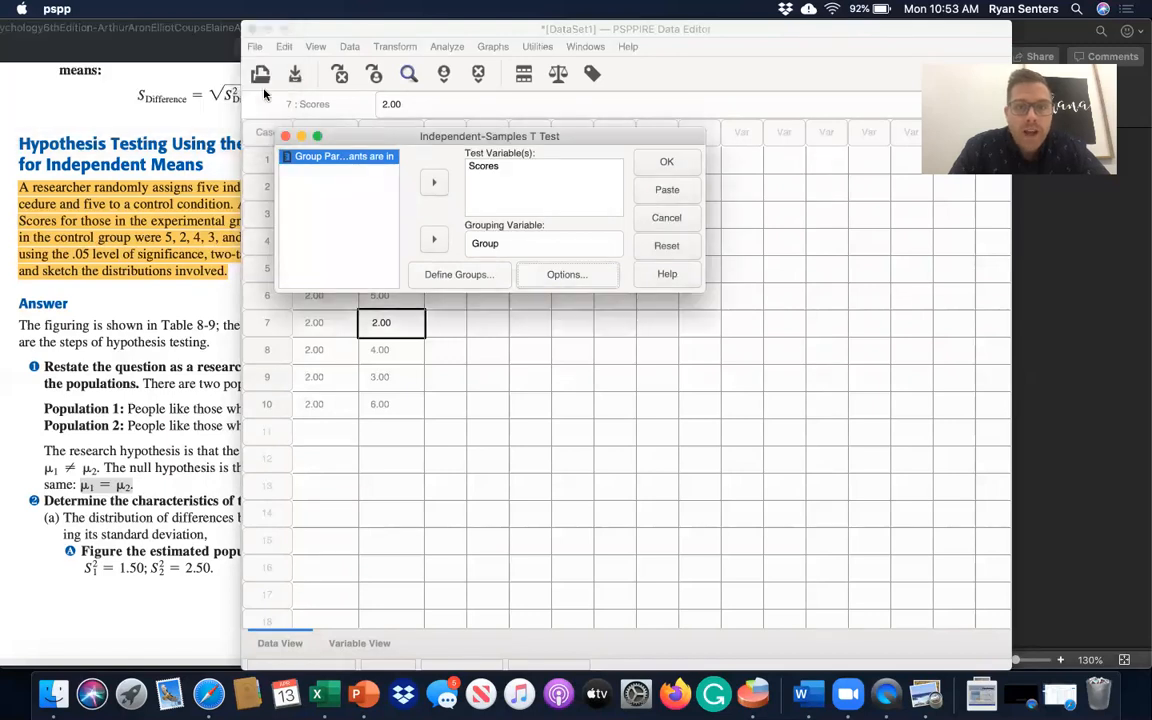
{"action": "left_click", "coordinate": [662, 162]}
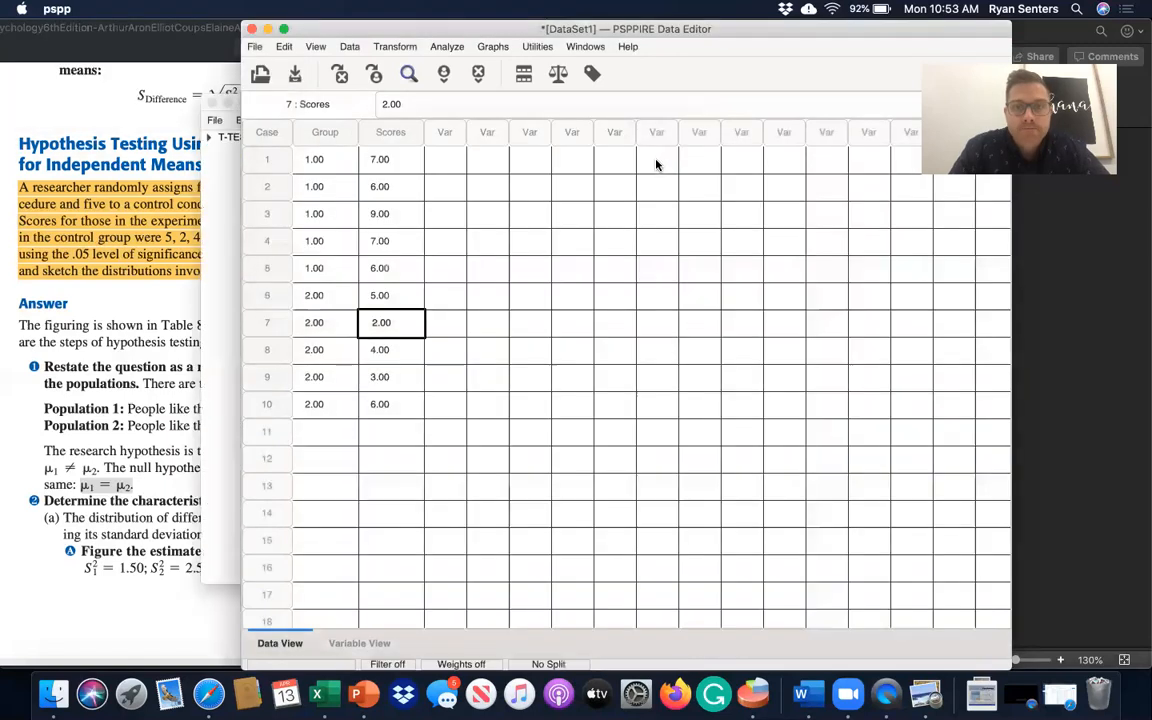
{"action": "key", "text": "ctrl+Up"}
{"action": "left_click", "coordinate": [656, 164]}
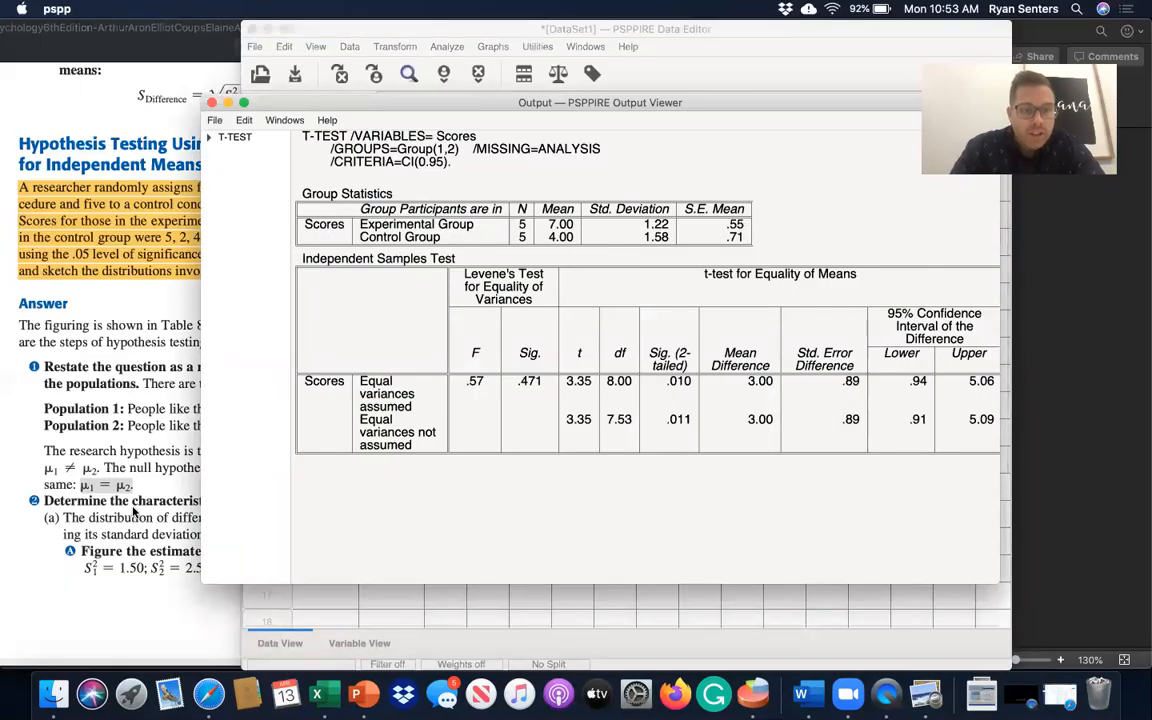
Locate the worked figuring in Table 8-9 of the textbook, then return to the t test output and enlarge its window
{"action": "left_click", "coordinate": [165, 524]}
{"action": "scroll", "coordinate": [165, 523], "scroll_direction": "down", "scroll_amount": 10}
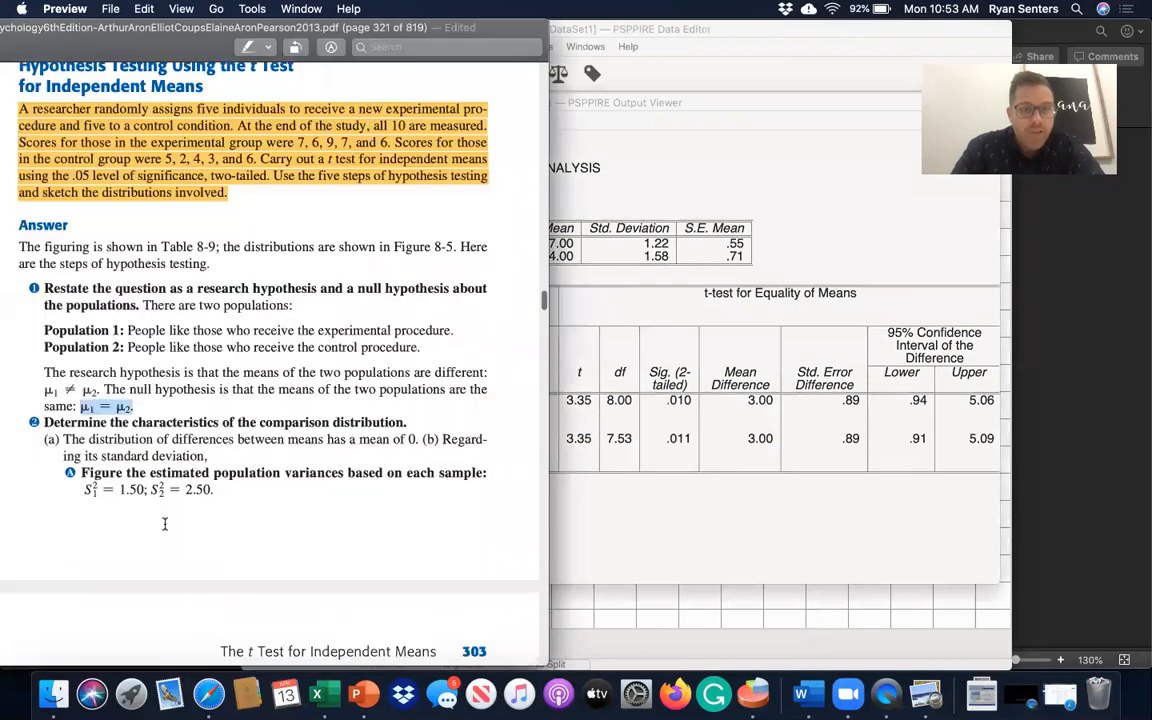
{"action": "scroll", "coordinate": [165, 523], "scroll_direction": "left", "scroll_amount": 5}
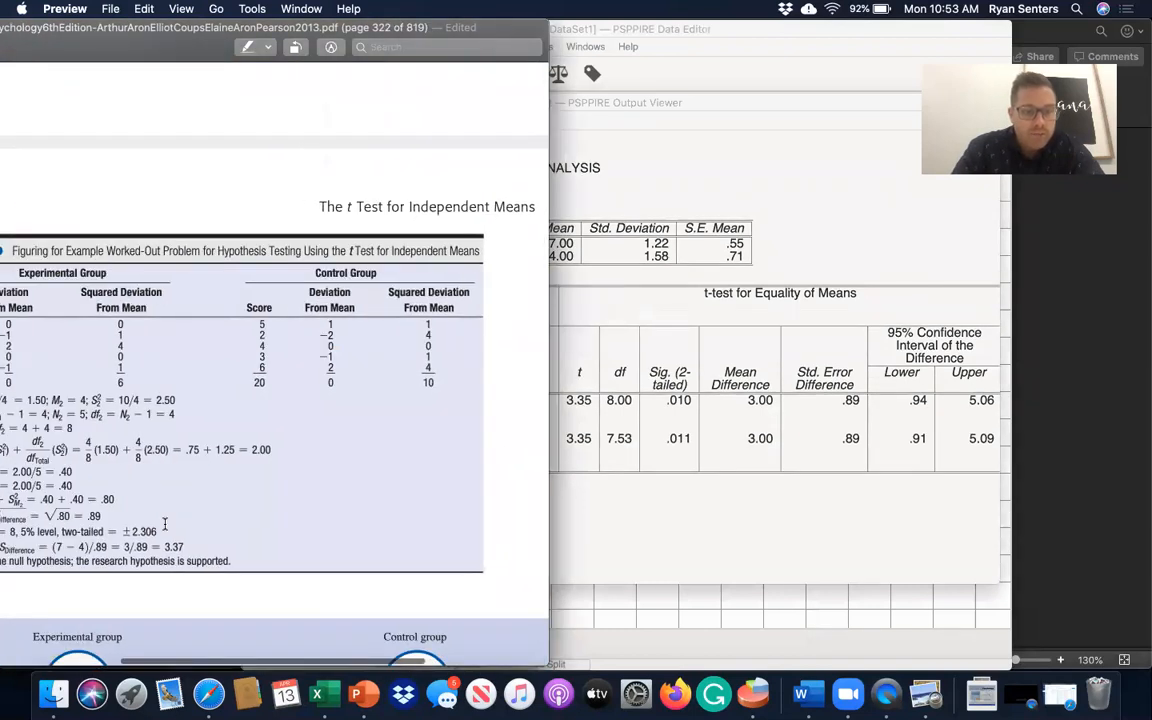
{"action": "scroll", "coordinate": [165, 523], "scroll_direction": "down", "scroll_amount": 2}
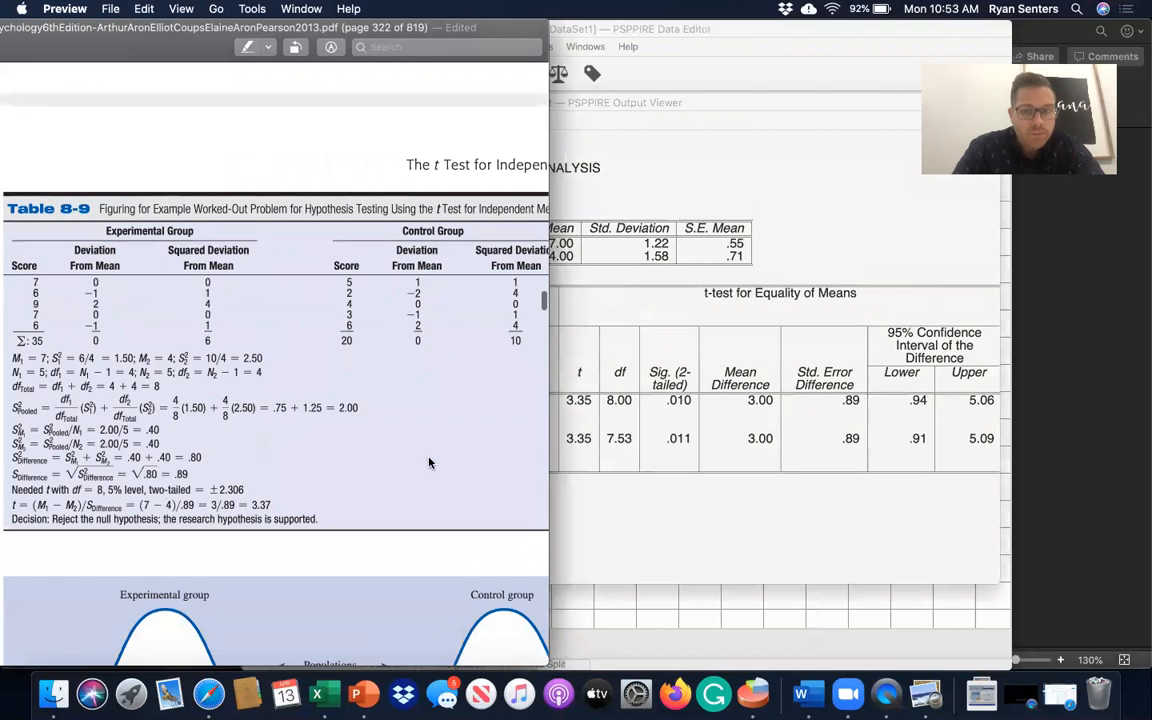
{"action": "left_click", "coordinate": [595, 455]}
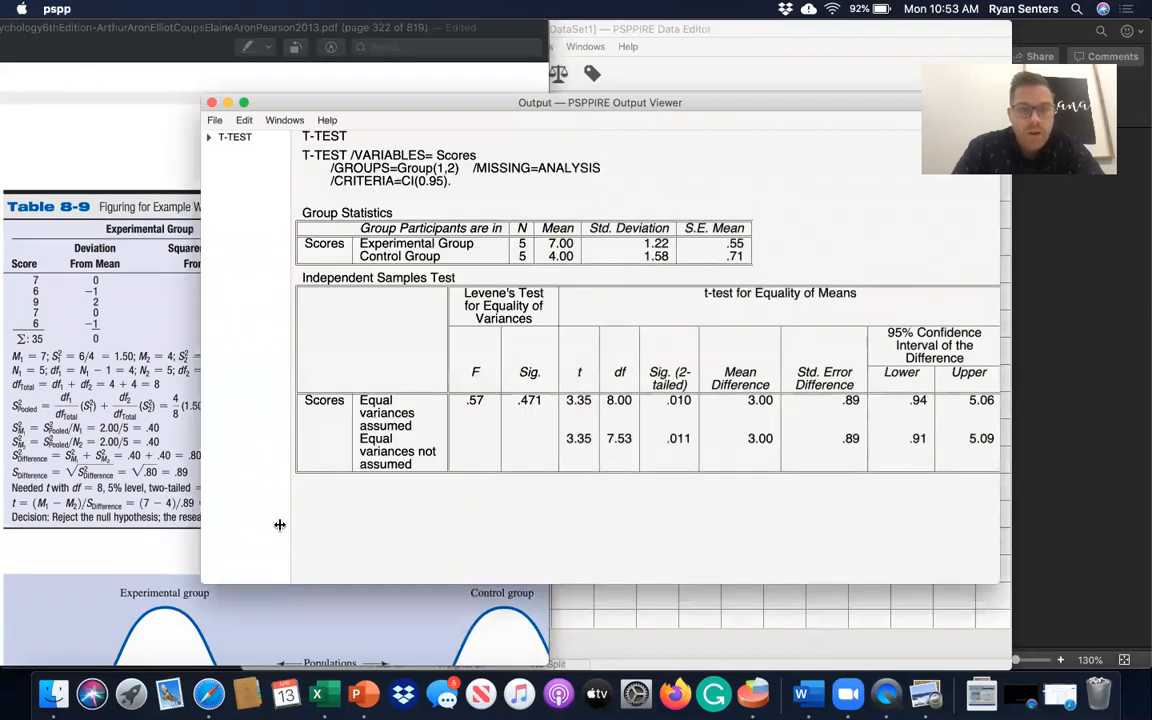
{"action": "left_click_drag", "start_coordinate": [200, 583], "coordinate": [70, 668]}
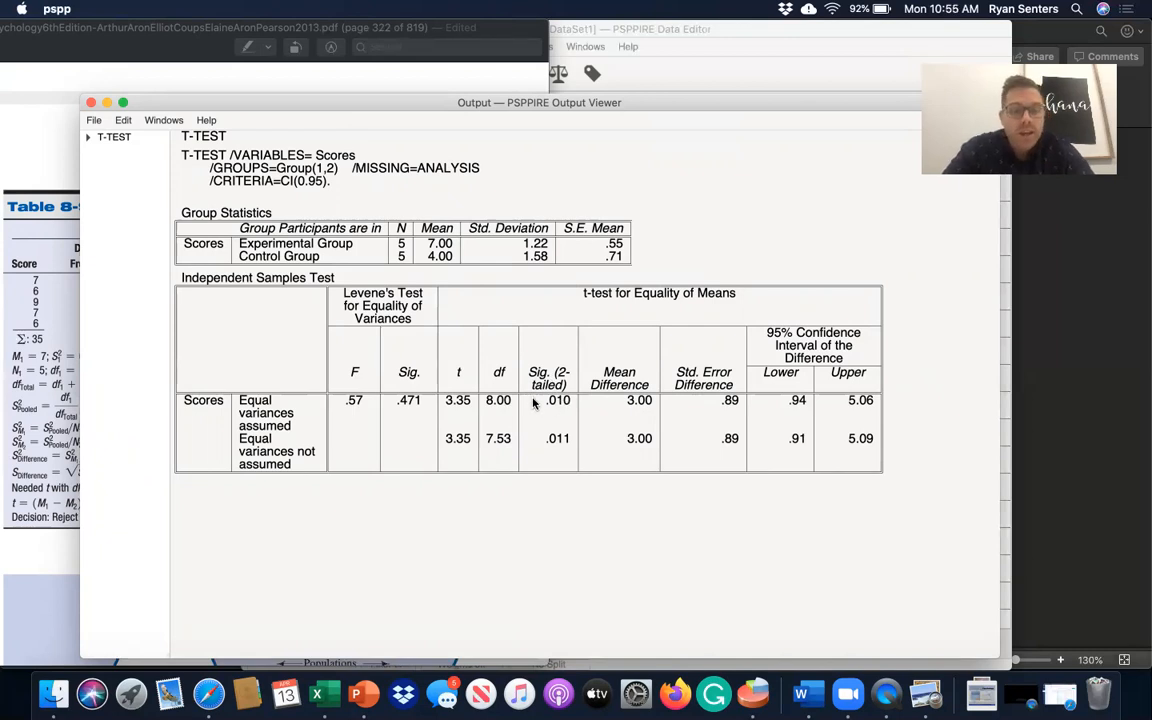
Compare the output's two-tailed significance with the .05 level stated in the textbook's worked problem
{"action": "key", "text": "ctrl+Up"}
{"action": "left_click", "coordinate": [201, 505]}
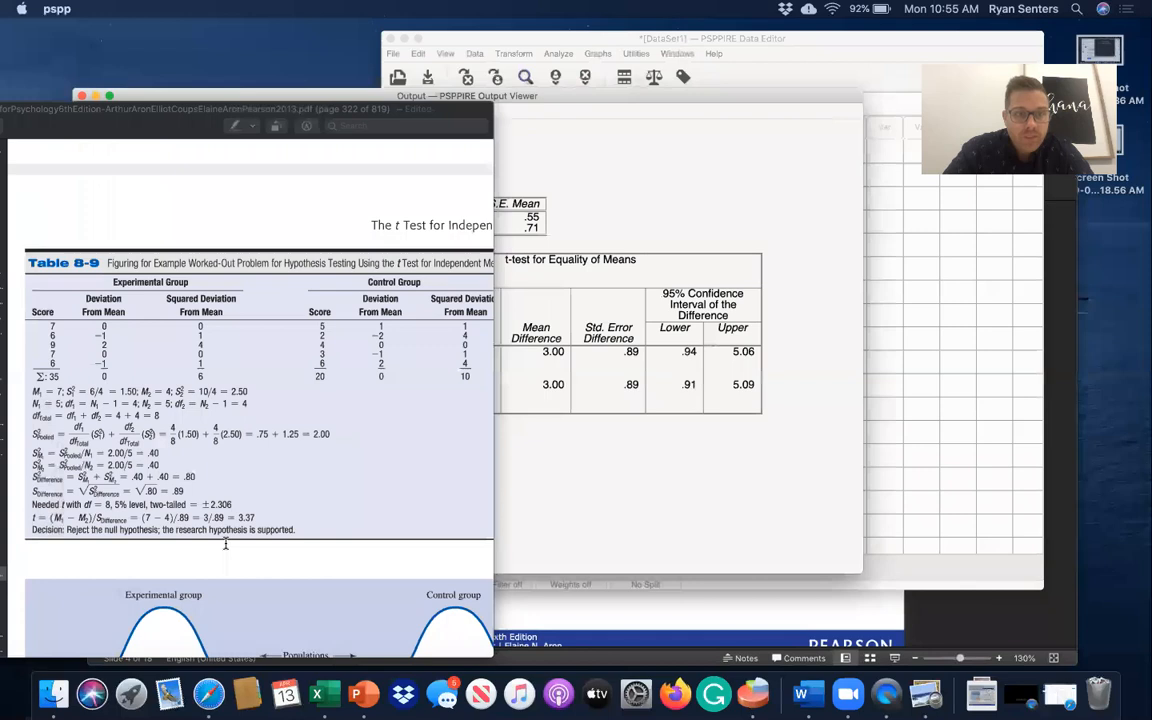
{"action": "scroll", "coordinate": [226, 547], "scroll_direction": "up", "scroll_amount": 10}
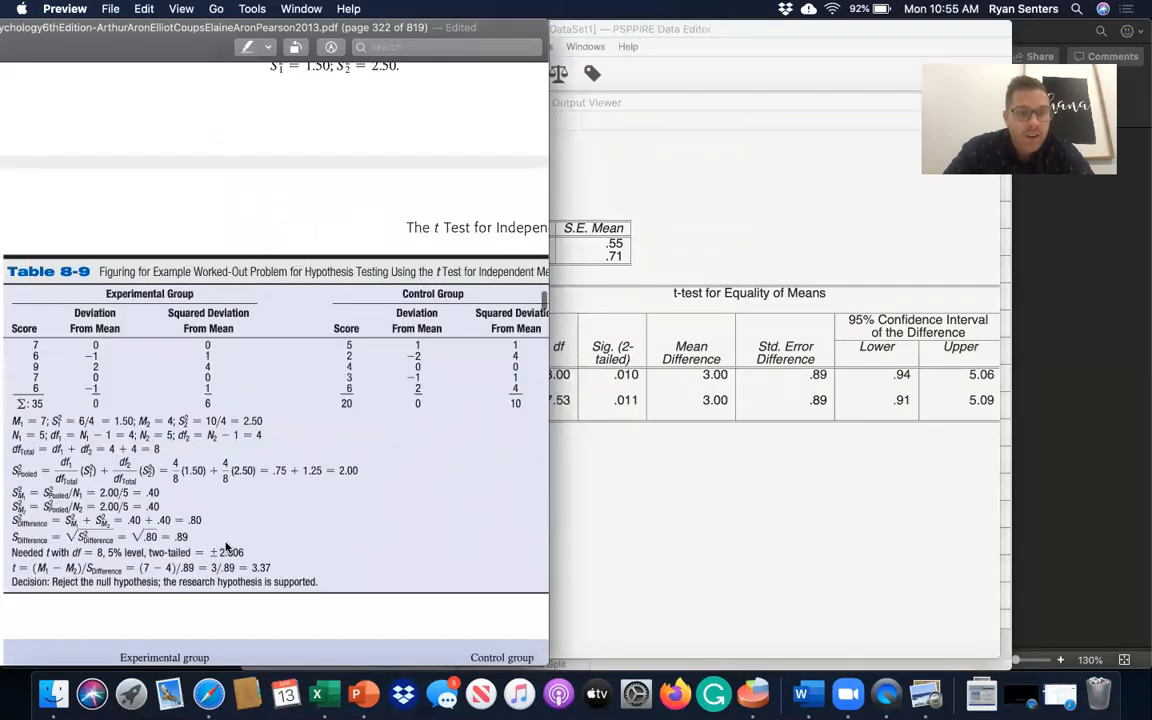
{"action": "scroll", "coordinate": [226, 547], "scroll_direction": "up", "scroll_amount": 5}
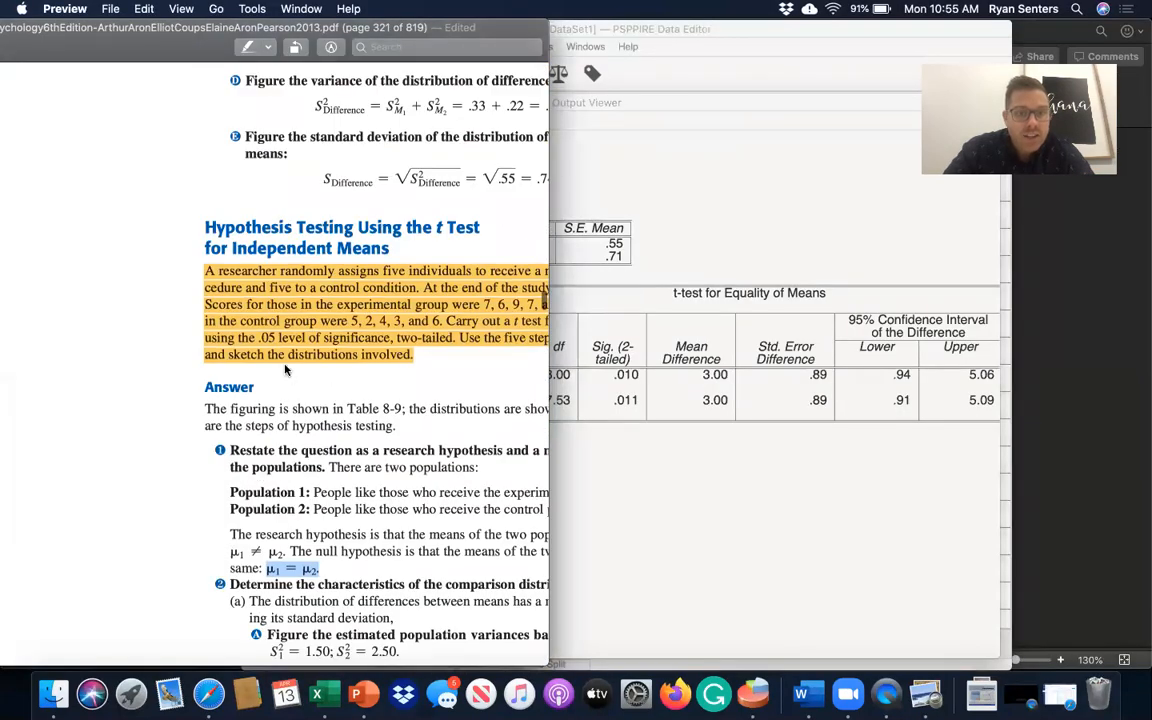
{"action": "scroll", "coordinate": [285, 373], "scroll_direction": "right", "scroll_amount": 2}
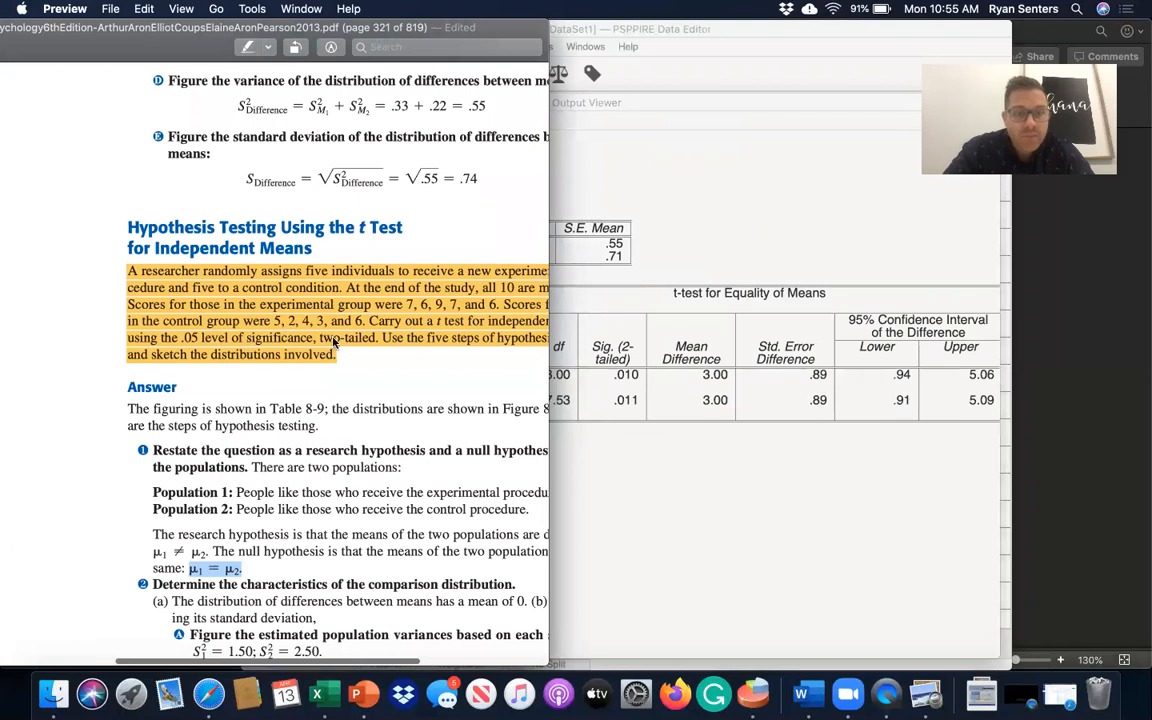
{"action": "scroll", "coordinate": [372, 348], "scroll_direction": "right", "scroll_amount": 2}
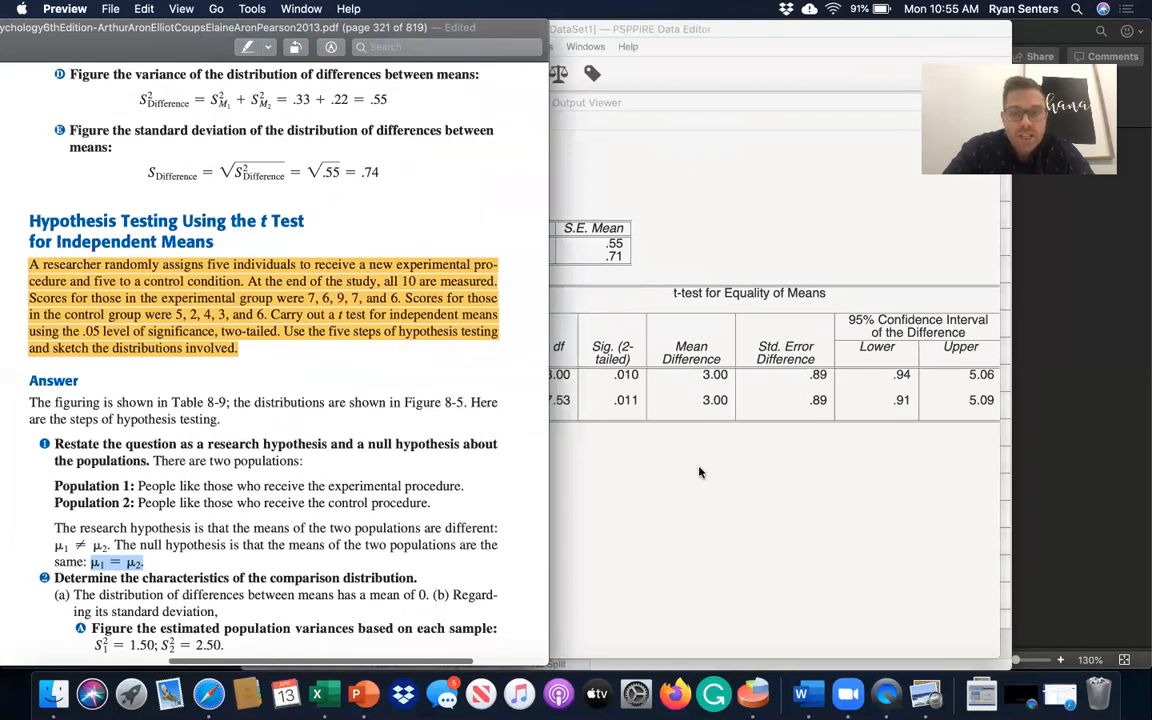
{"action": "left_click", "coordinate": [643, 402]}
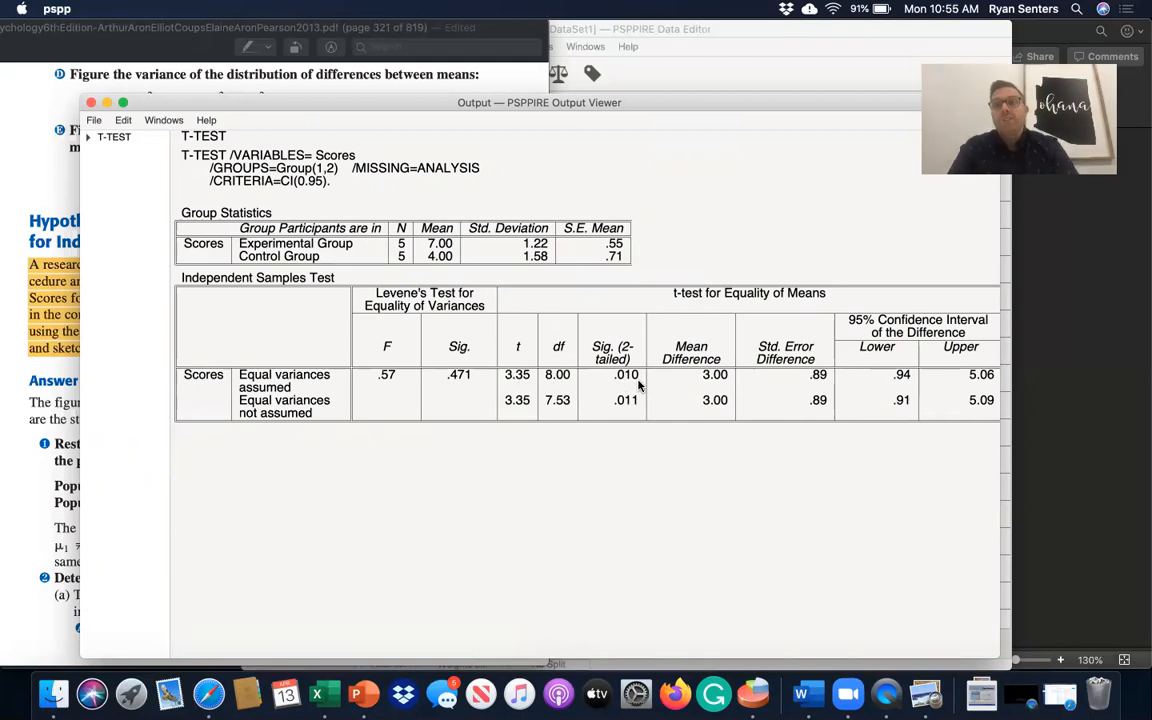
{"action": "left_click", "coordinate": [26, 301]}
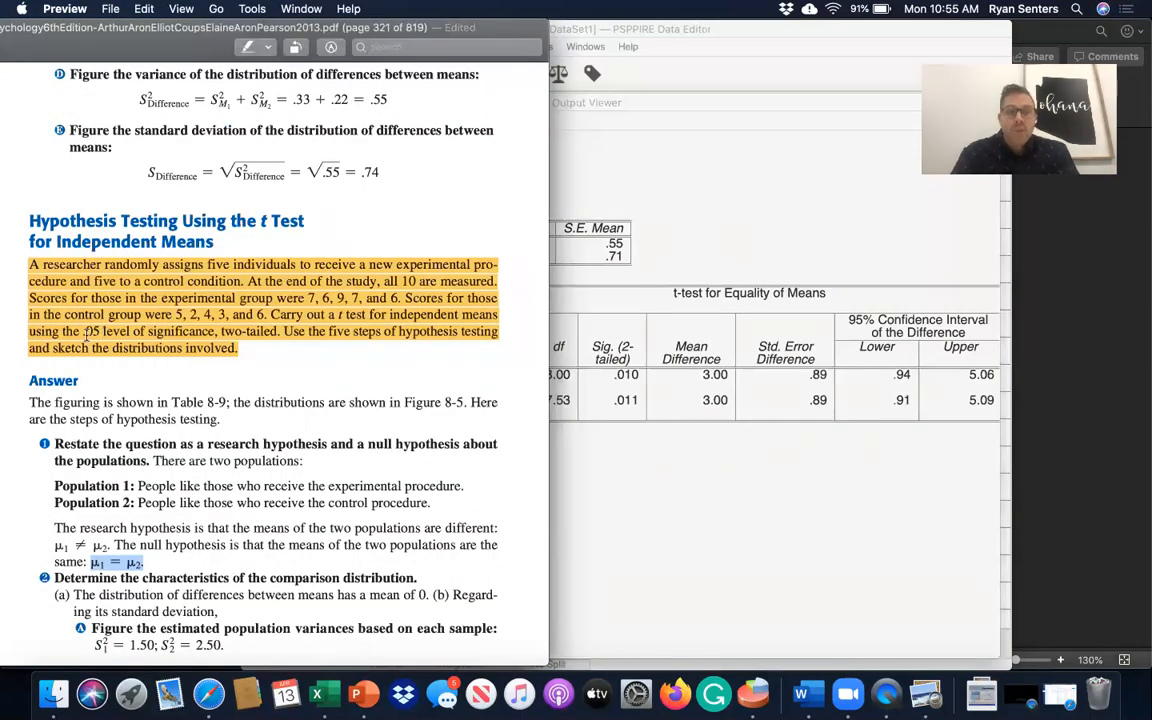
{"action": "left_click", "coordinate": [619, 464]}
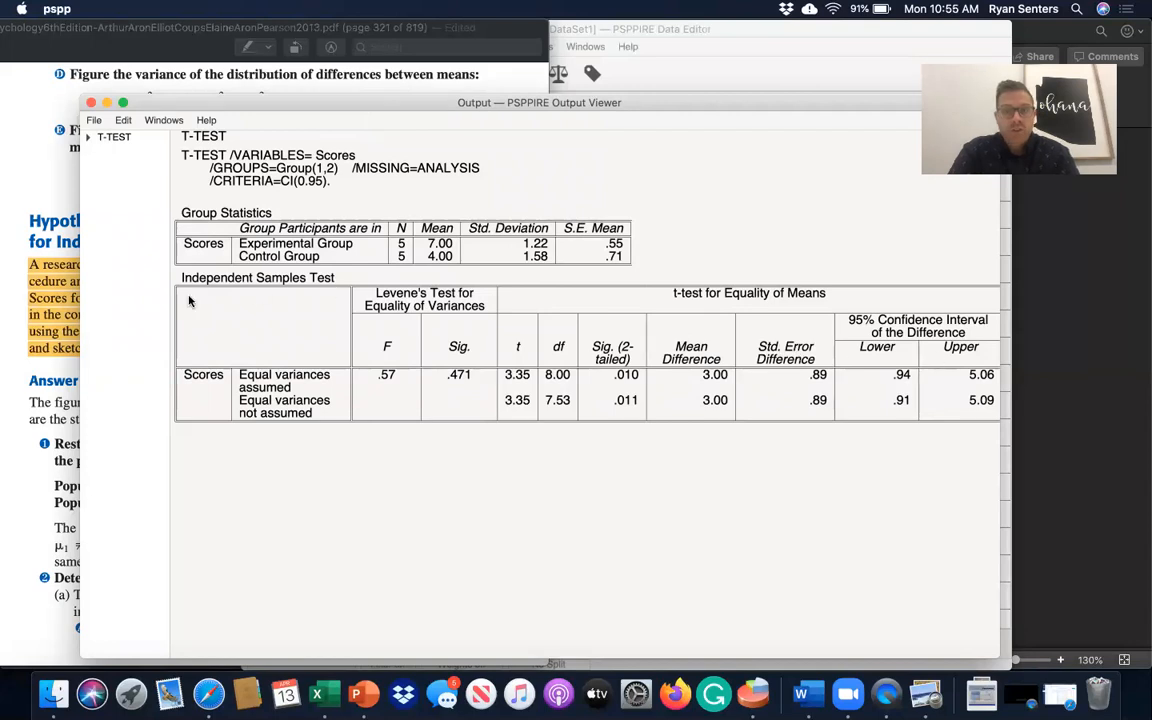
Go to the Chapter 8 Practice Problems in the textbook and bring problem 5 with its reading time table into view
{"action": "left_click", "coordinate": [60, 262]}
{"action": "left_click_drag", "start_coordinate": [162, 40], "coordinate": [451, 9]}
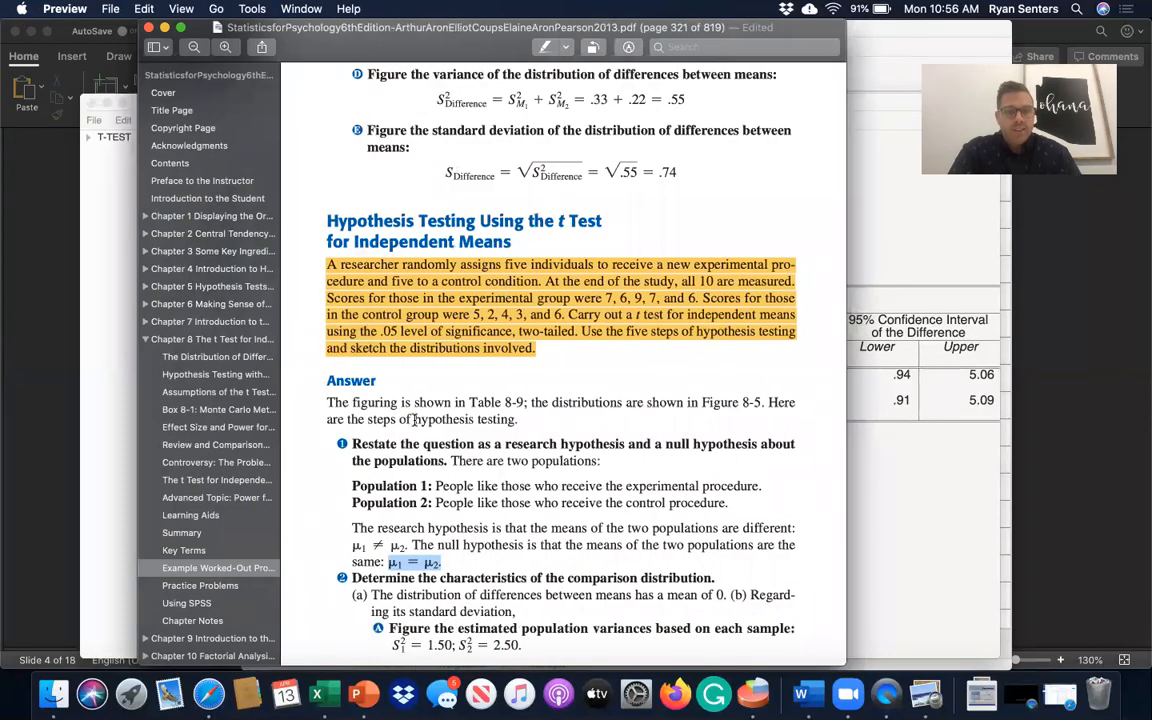
{"action": "left_click", "coordinate": [229, 588]}
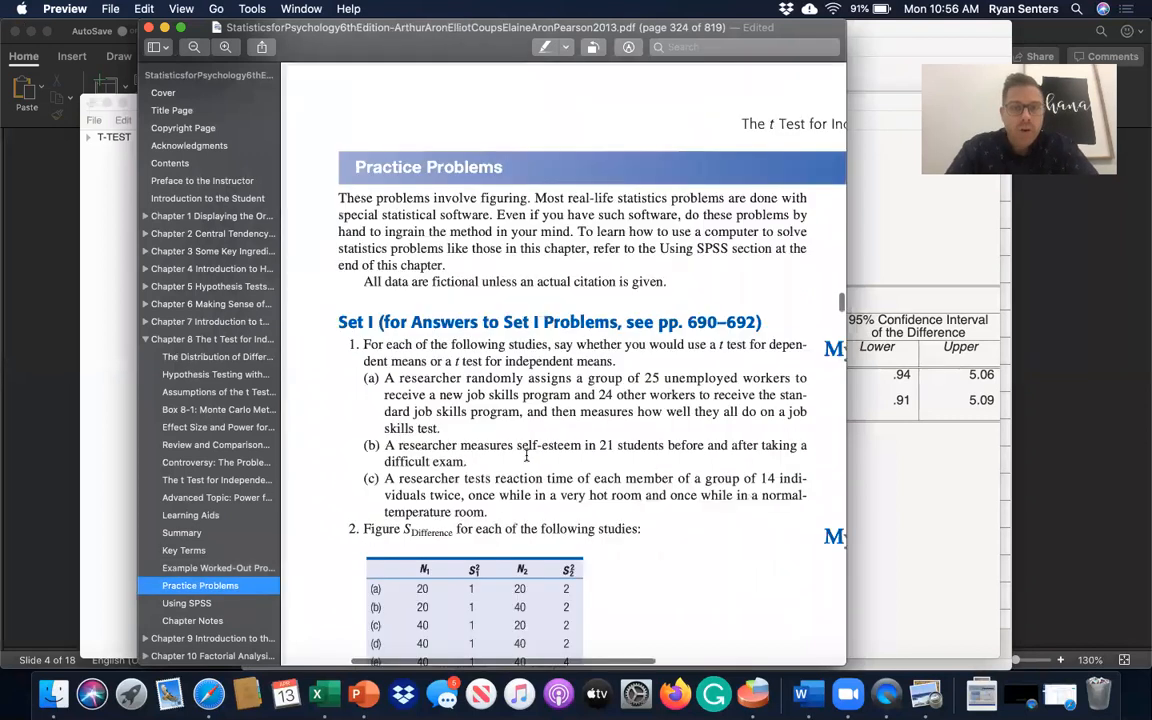
{"action": "scroll", "coordinate": [526, 456], "scroll_direction": "down", "scroll_amount": 15}
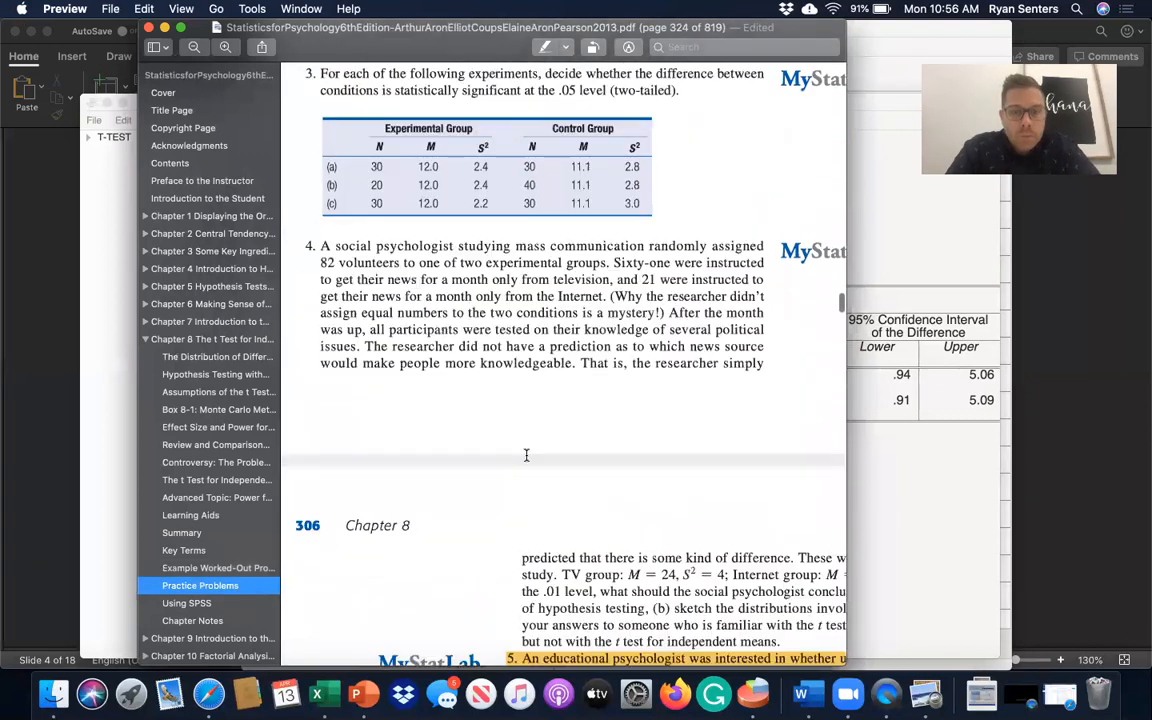
{"action": "scroll", "coordinate": [526, 456], "scroll_direction": "right", "scroll_amount": 2}
{"action": "scroll", "coordinate": [526, 456], "scroll_direction": "down", "scroll_amount": 5}
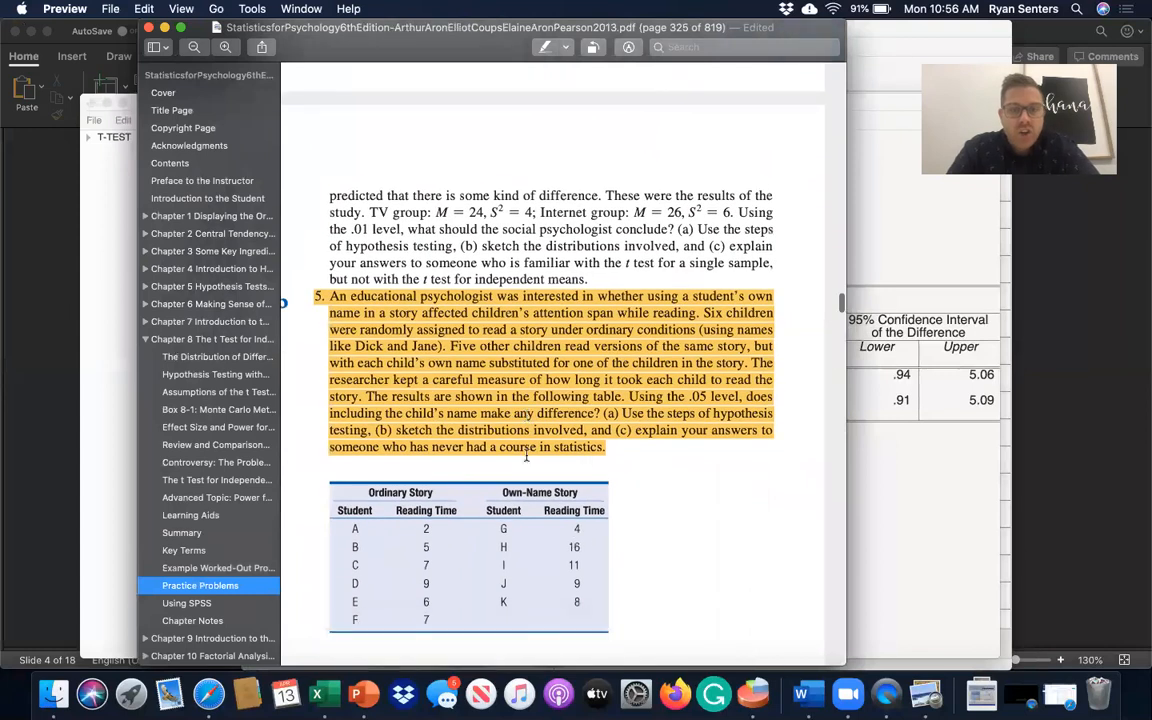
{"action": "scroll", "coordinate": [526, 456], "scroll_direction": "down", "scroll_amount": 1}
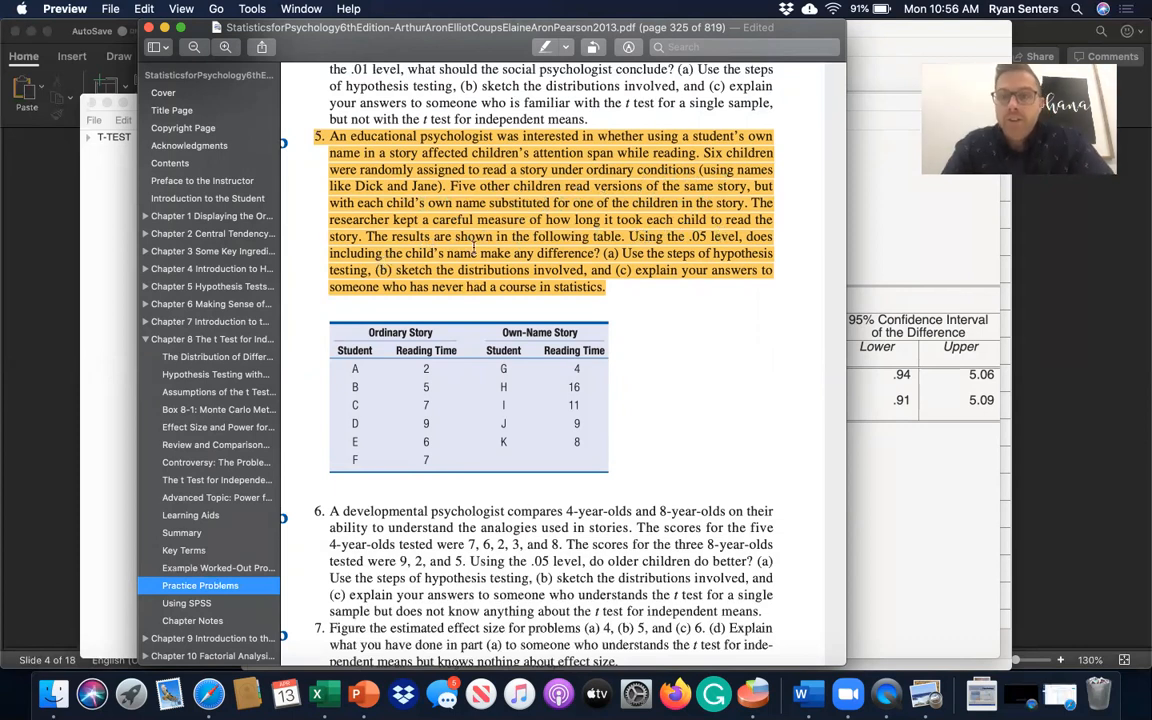
{"action": "scroll", "coordinate": [474, 244], "scroll_direction": "up", "scroll_amount": 3}
{"action": "scroll", "coordinate": [474, 254], "scroll_direction": "up", "scroll_amount": 1}
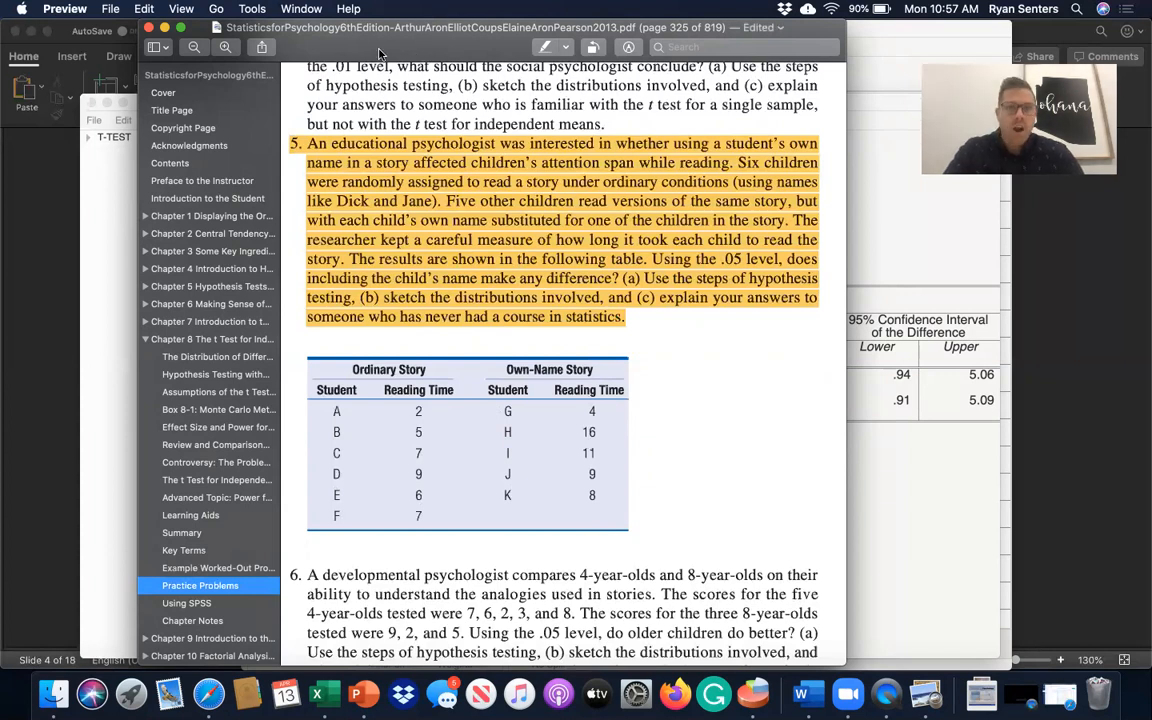
Arrange the textbook and the PSPPIRE Data Editor side by side so problem 5's table stays readable
{"action": "left_click_drag", "start_coordinate": [327, 49], "coordinate": [64, 45]}
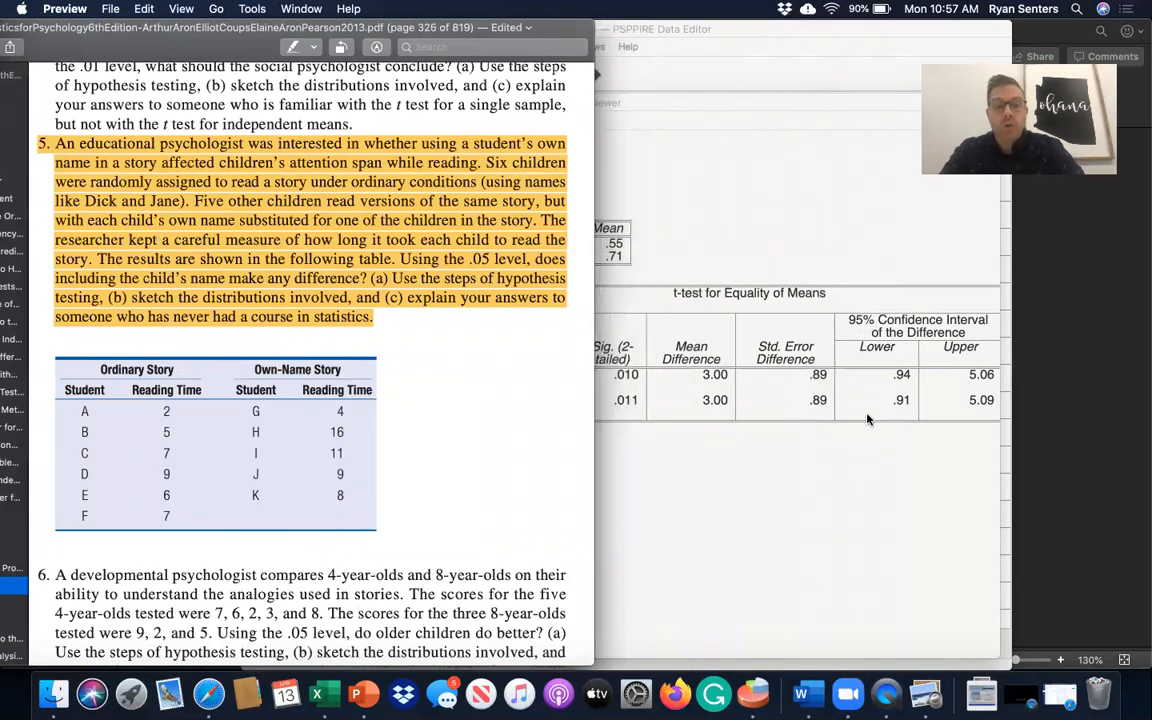
{"action": "key", "text": "ctrl+Up"}
{"action": "left_click", "coordinate": [995, 198]}
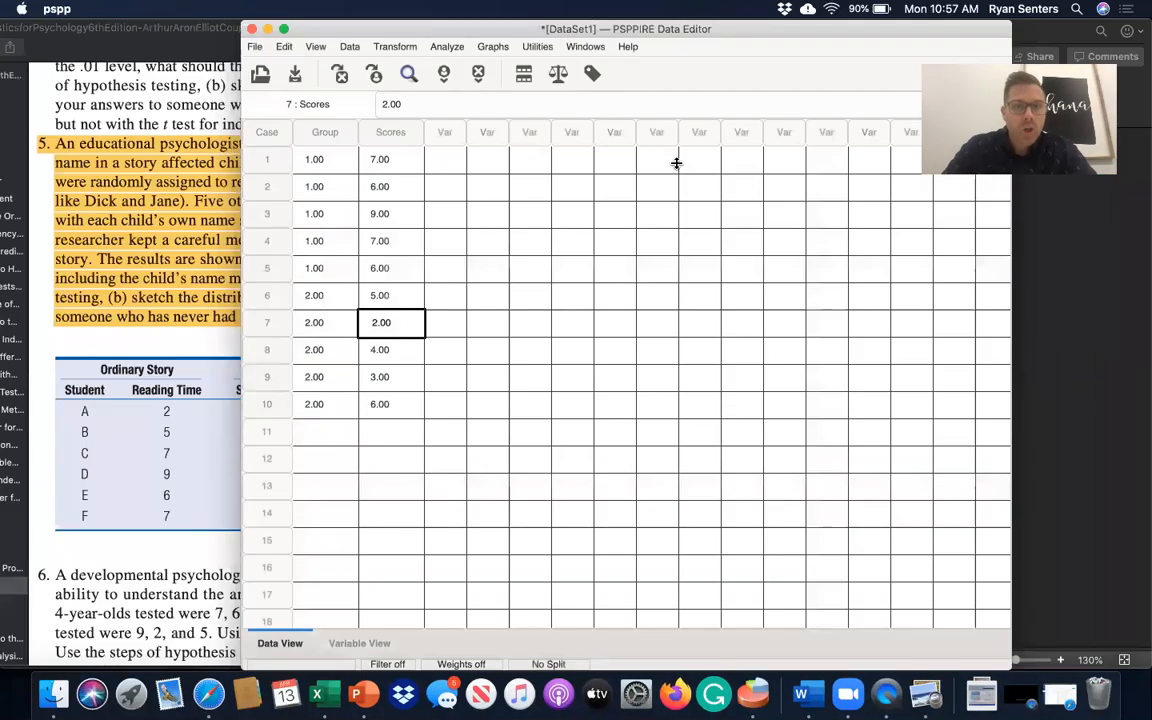
{"action": "left_click_drag", "start_coordinate": [835, 29], "coordinate": [981, 45]}
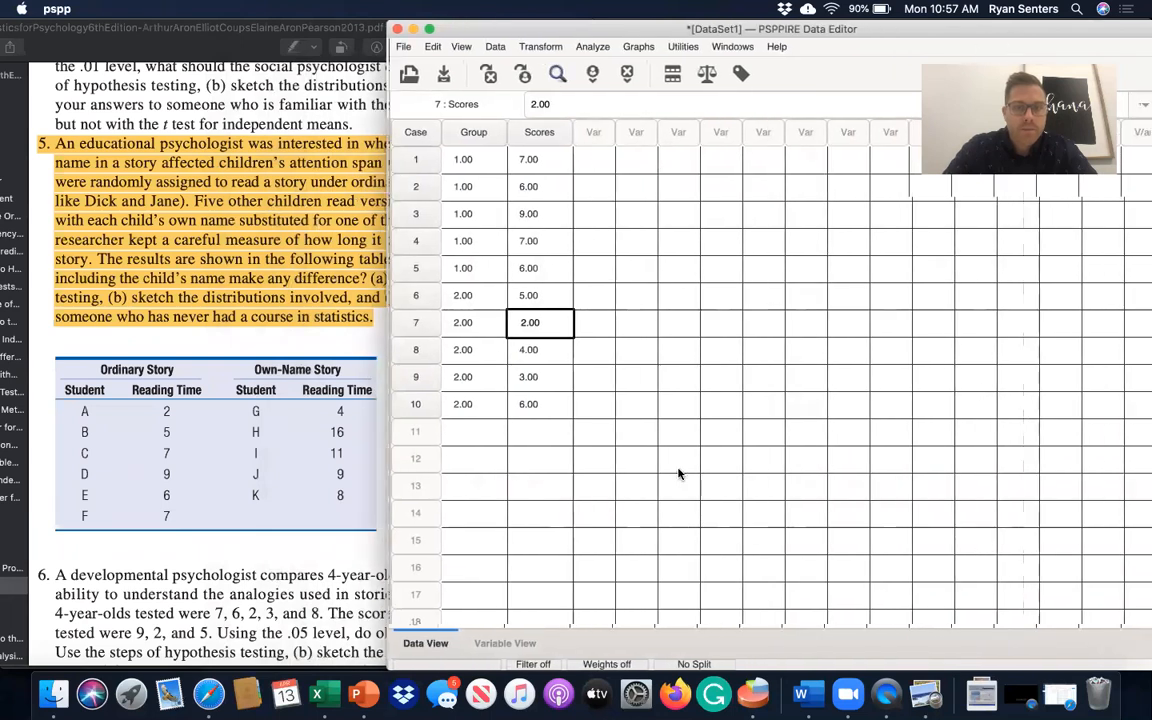
Add a third variable named StoryType below Scores in the variable definitions
{"action": "left_click", "coordinate": [514, 641]}
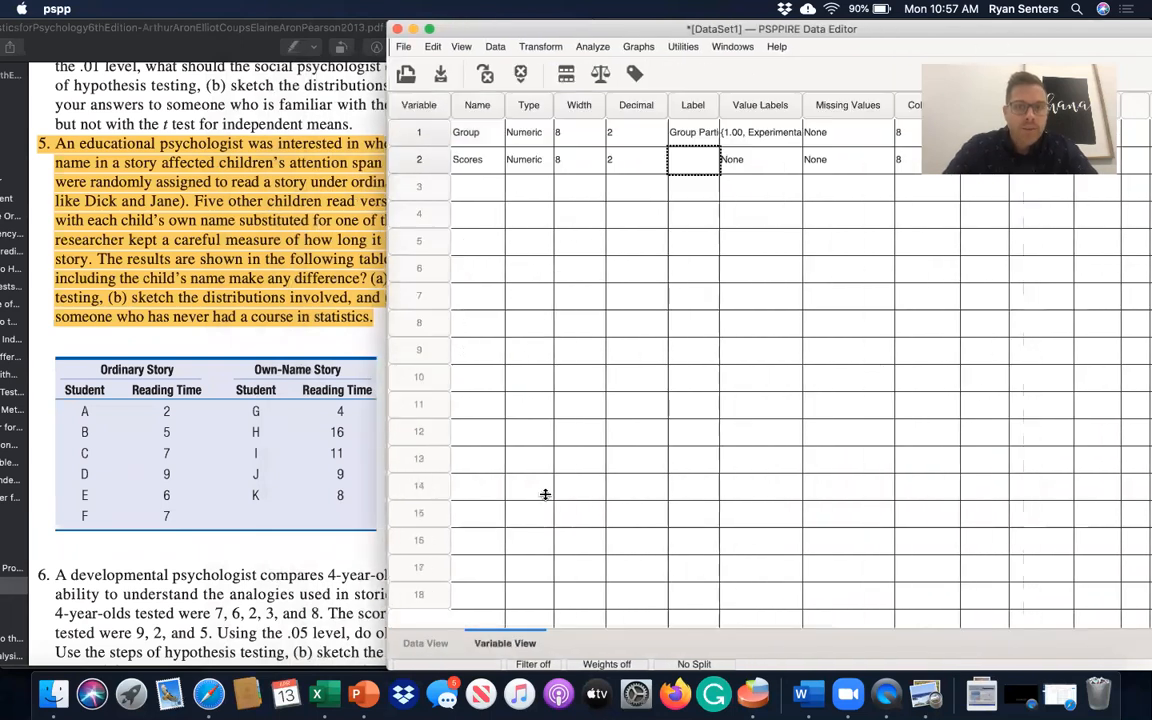
{"action": "left_click", "coordinate": [478, 186]}
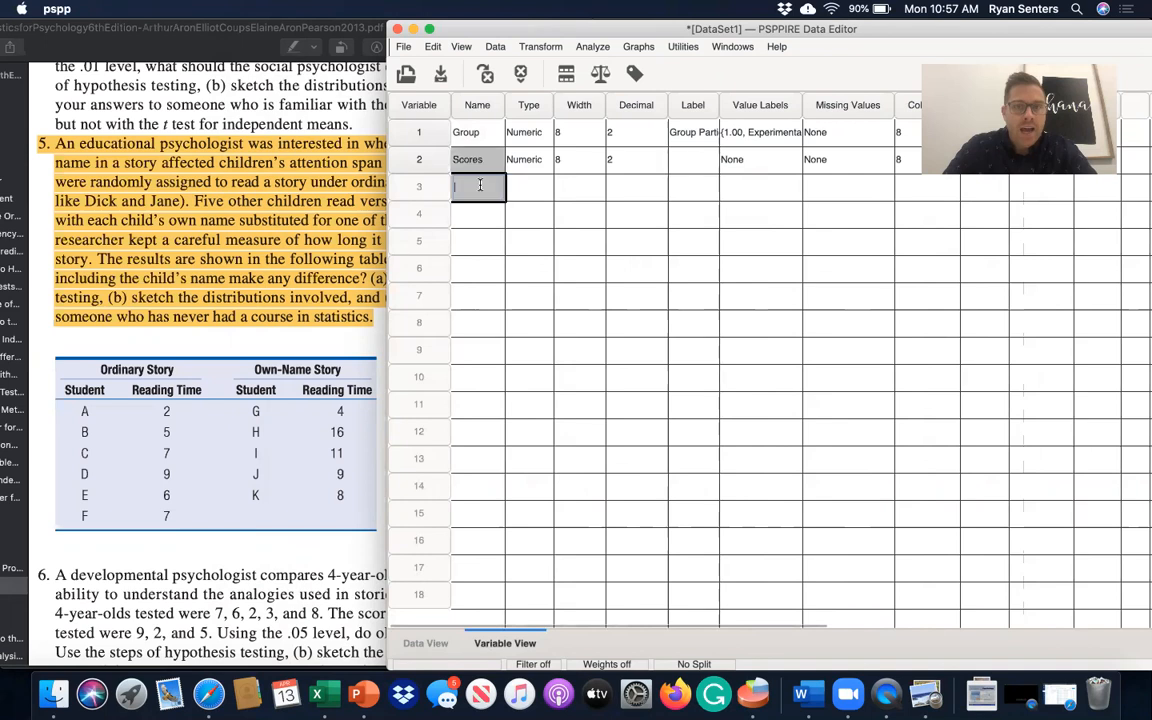
{"action": "key", "text": "Return"}
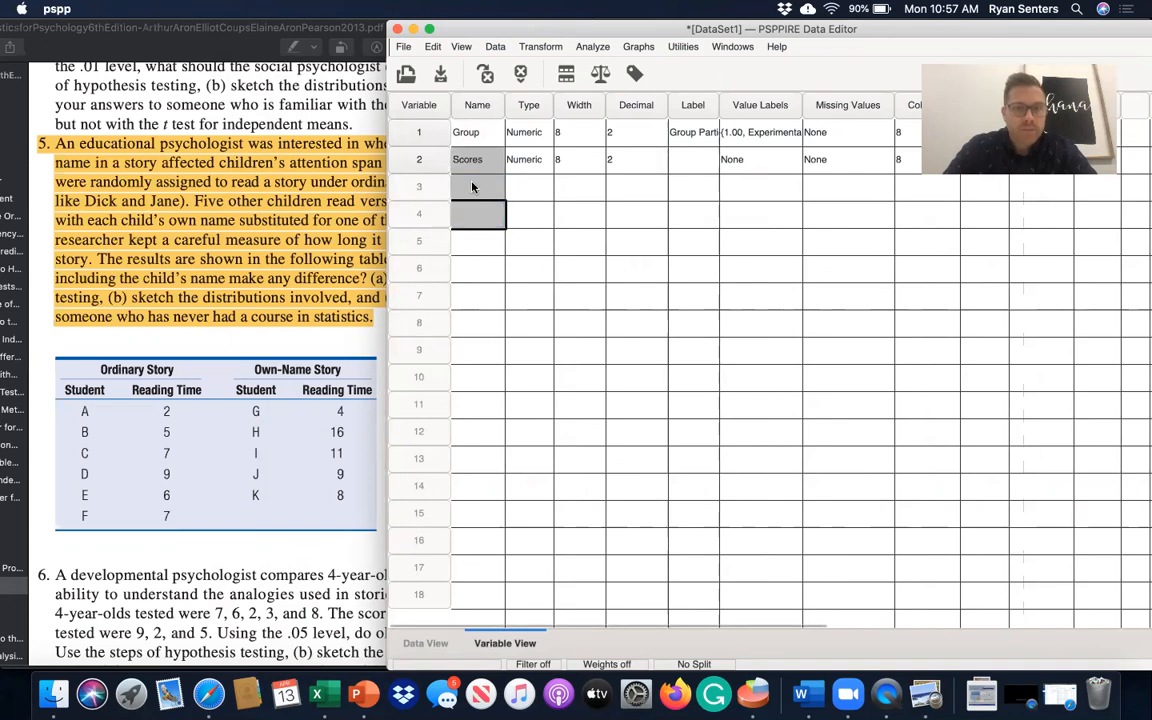
{"action": "left_click", "coordinate": [472, 182]}
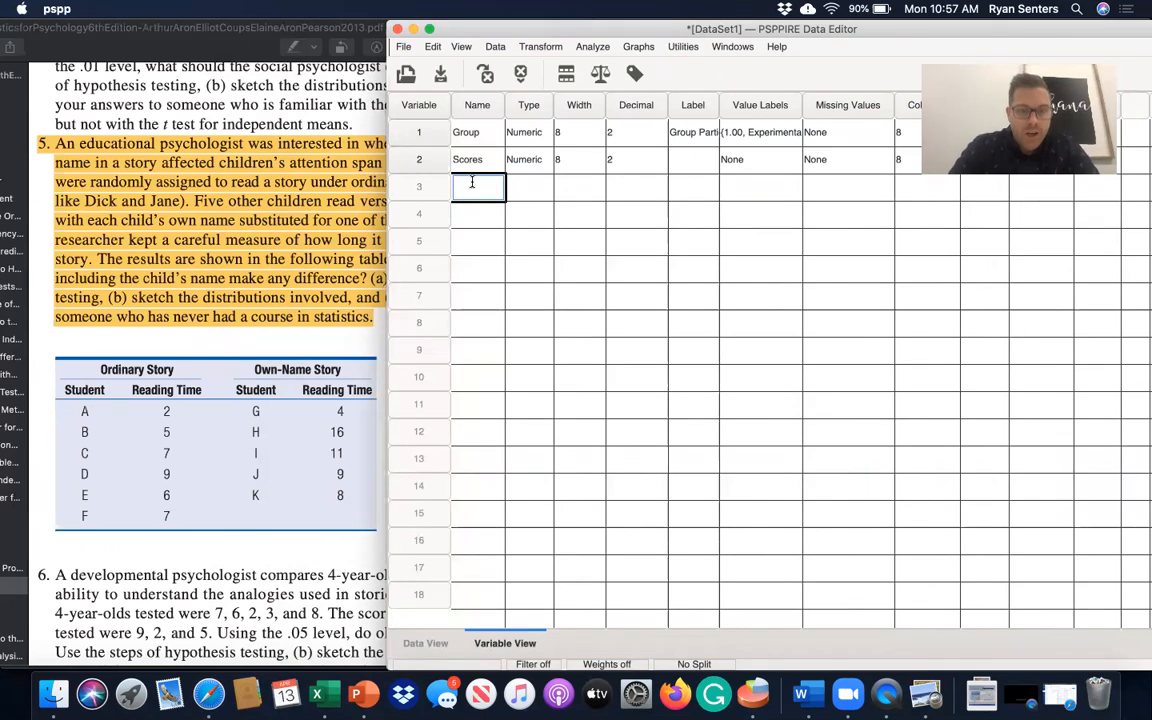
{"action": "type", "text": "Story"}
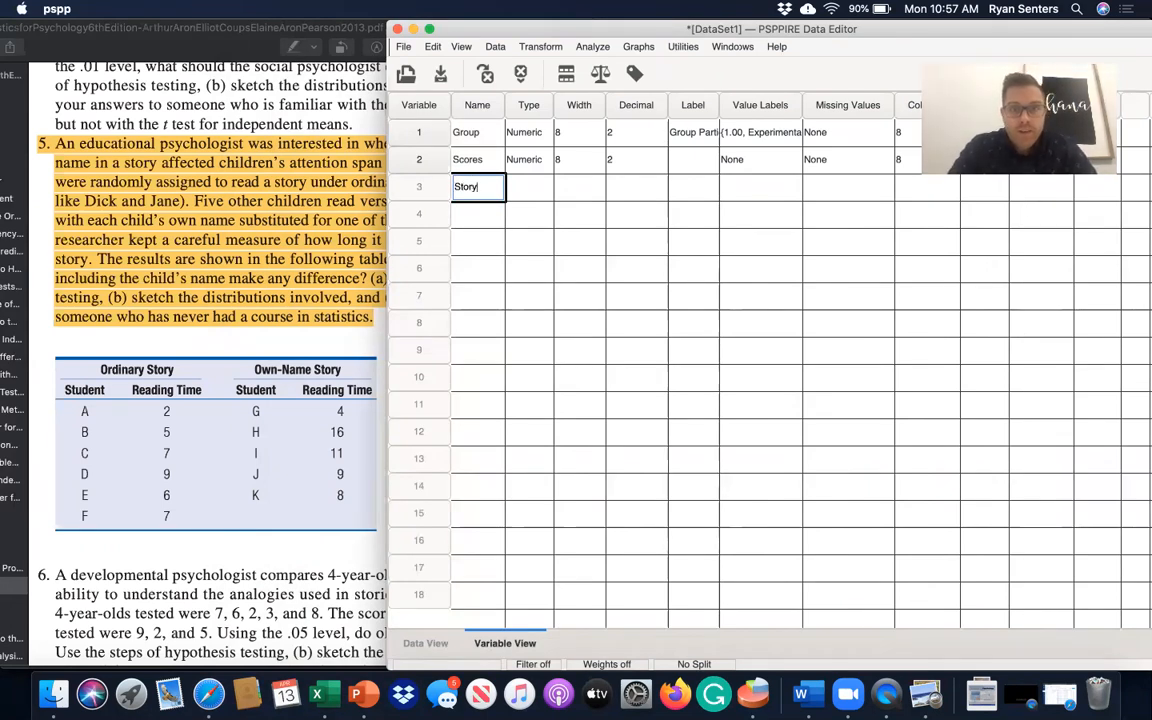
{"action": "type", "text": "Type"}
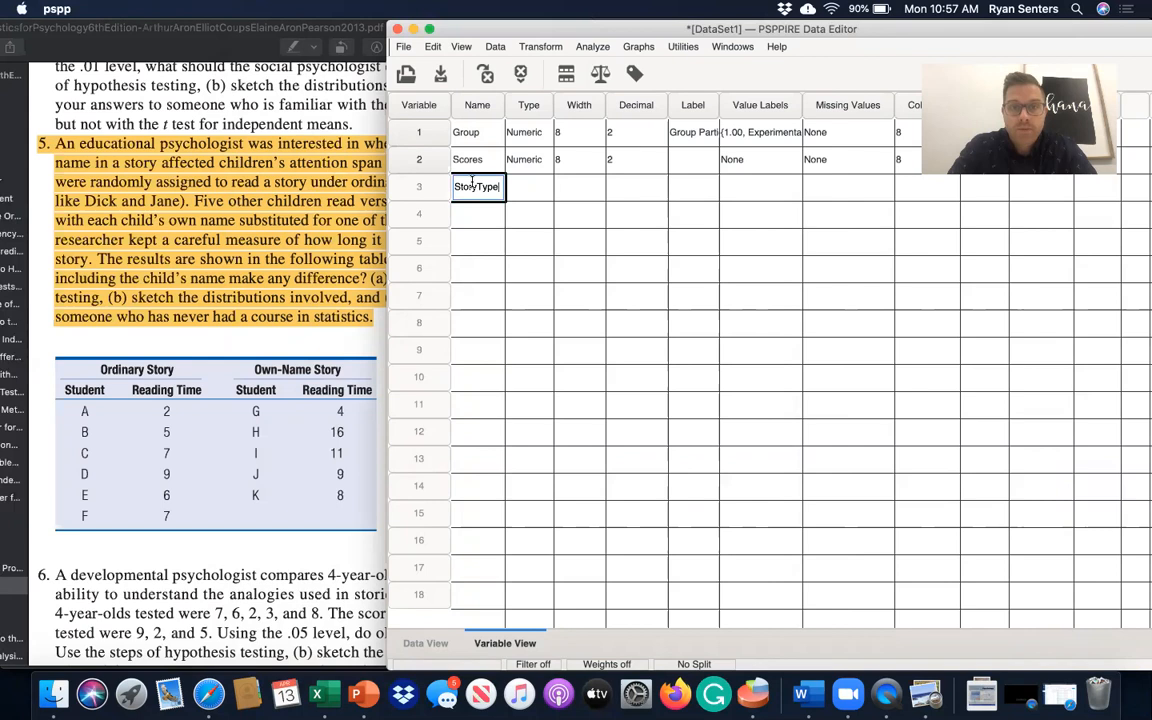
{"action": "key", "text": "Tab"}
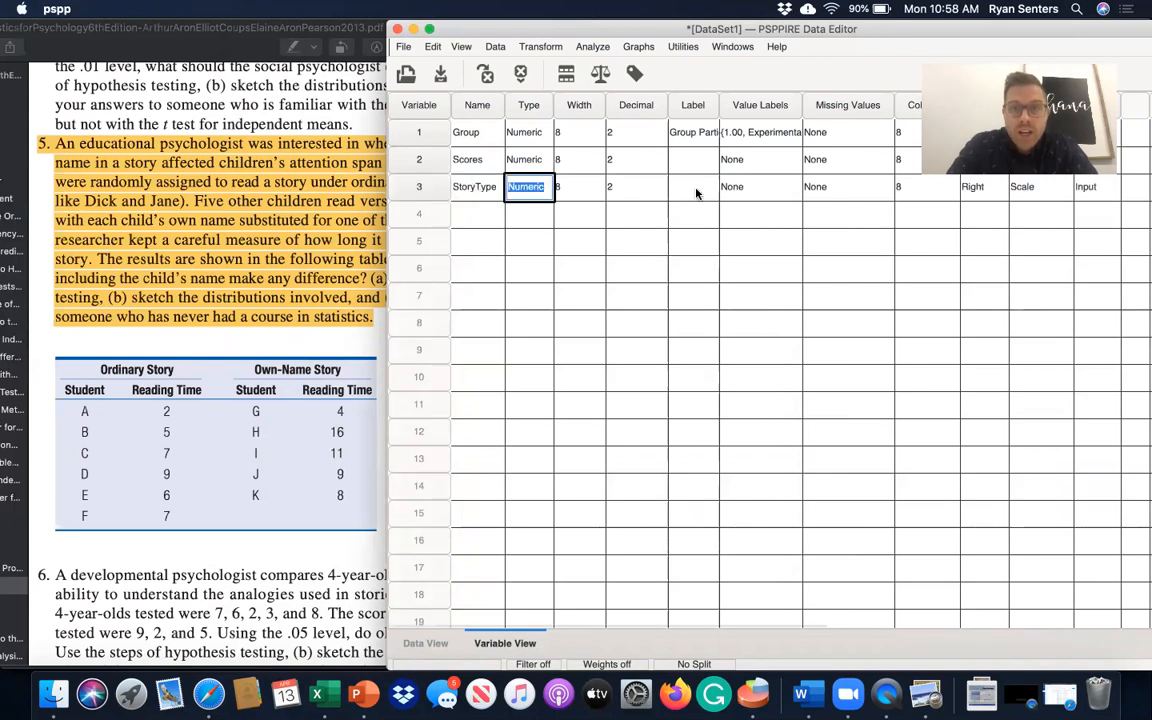
Label the StoryType variable "Ordinary Story compared to Own Name Story"
{"action": "left_click", "coordinate": [702, 193]}
{"action": "type", "text": "Or"}
{"action": "type", "text": "dinary St"}
{"action": "type", "text": "ory"}
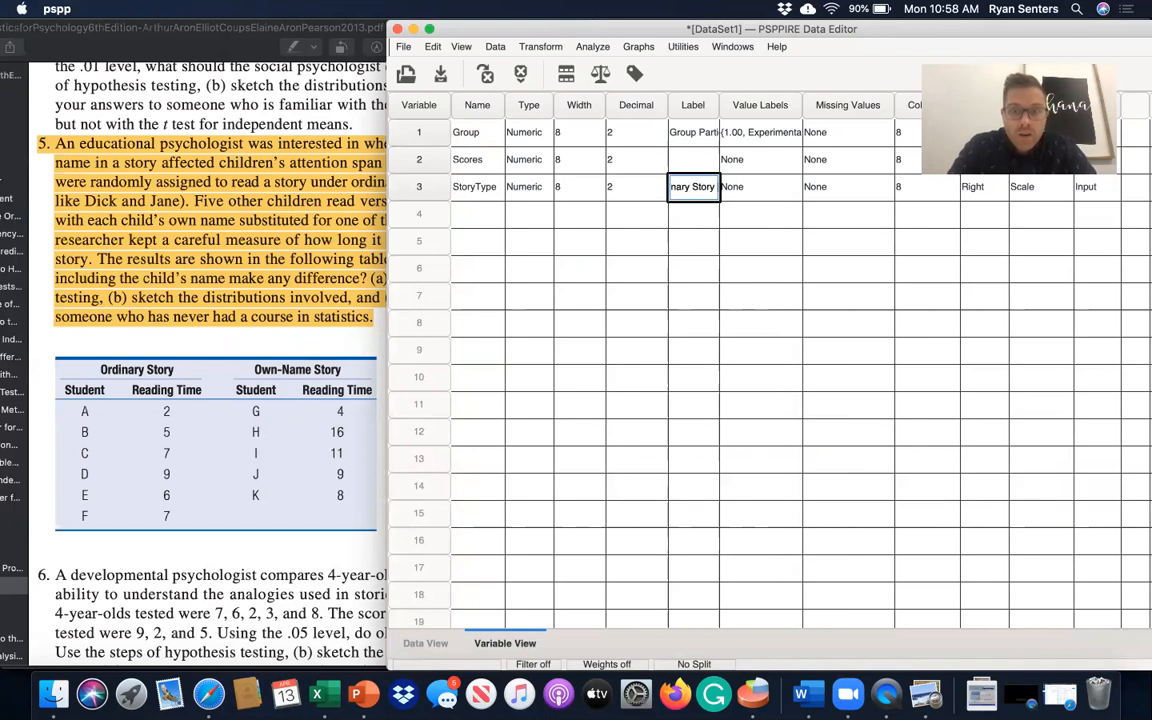
{"action": "type", "text": " compare"}
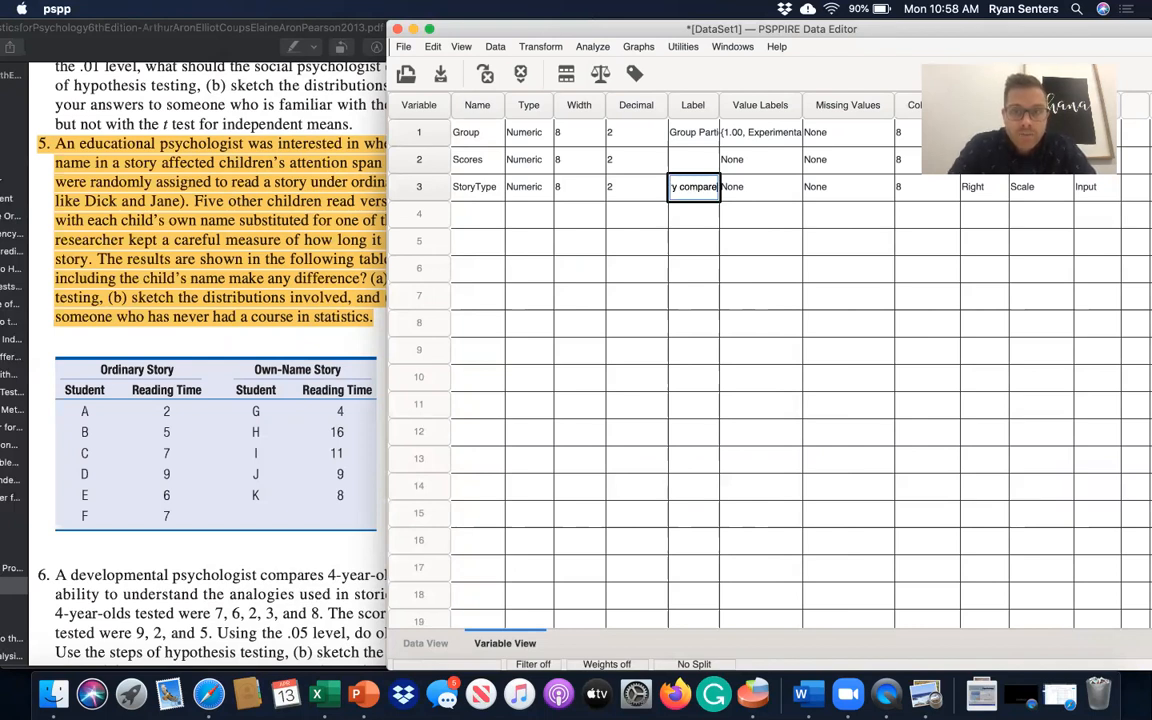
{"action": "type", "text": "d to Own Na"}
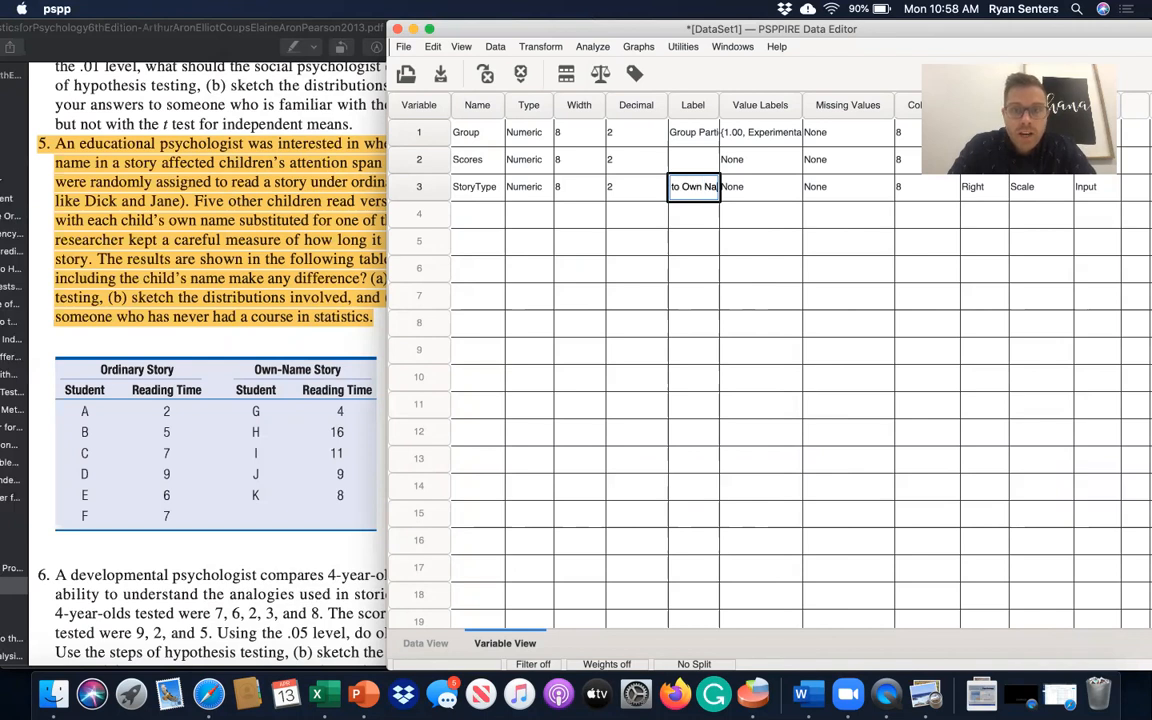
{"action": "type", "text": "me Story"}
{"action": "key", "text": "Return"}
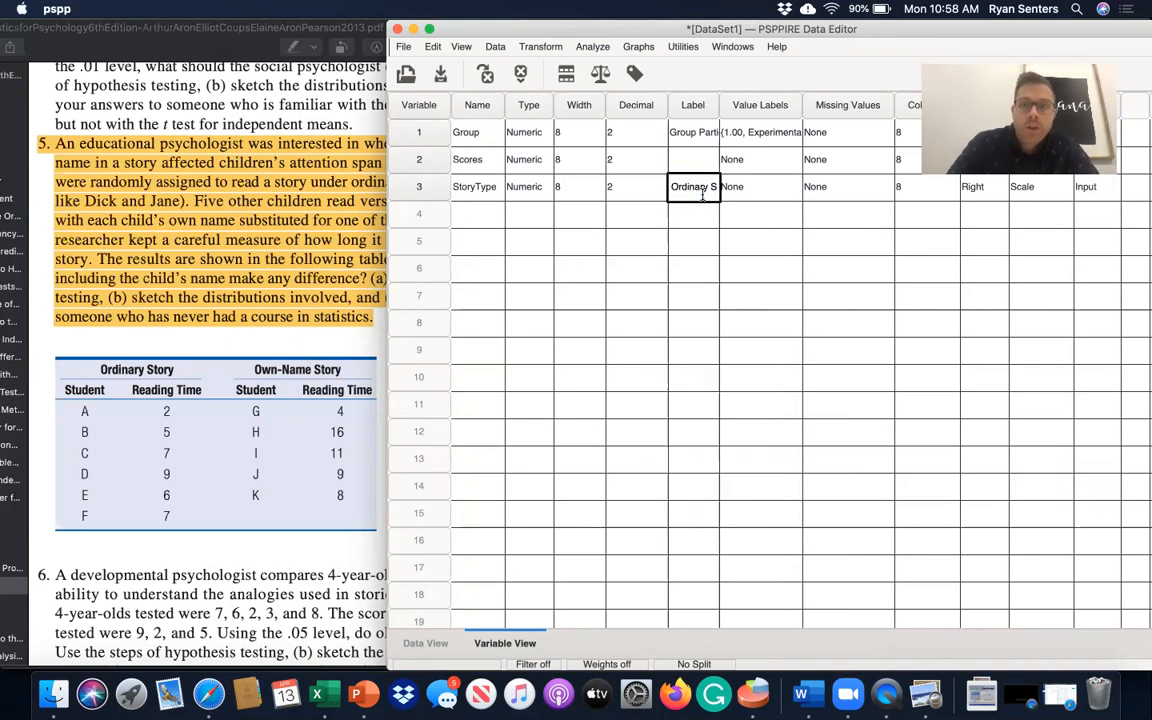
Give StoryType a value label that defines value 1 as "Ordinary Story"
{"action": "left_click", "coordinate": [768, 188]}
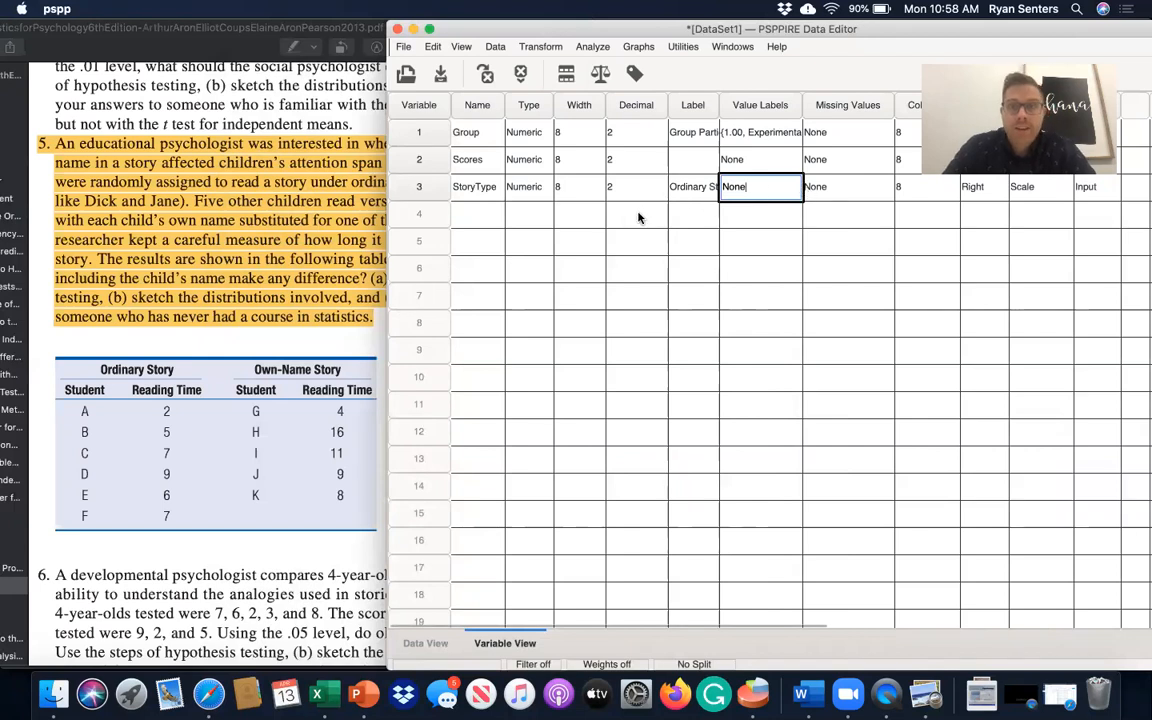
{"action": "left_click", "coordinate": [769, 189]}
{"action": "left_click_drag", "start_coordinate": [613, 119], "coordinate": [670, 118]}
{"action": "type", "text": "1"}
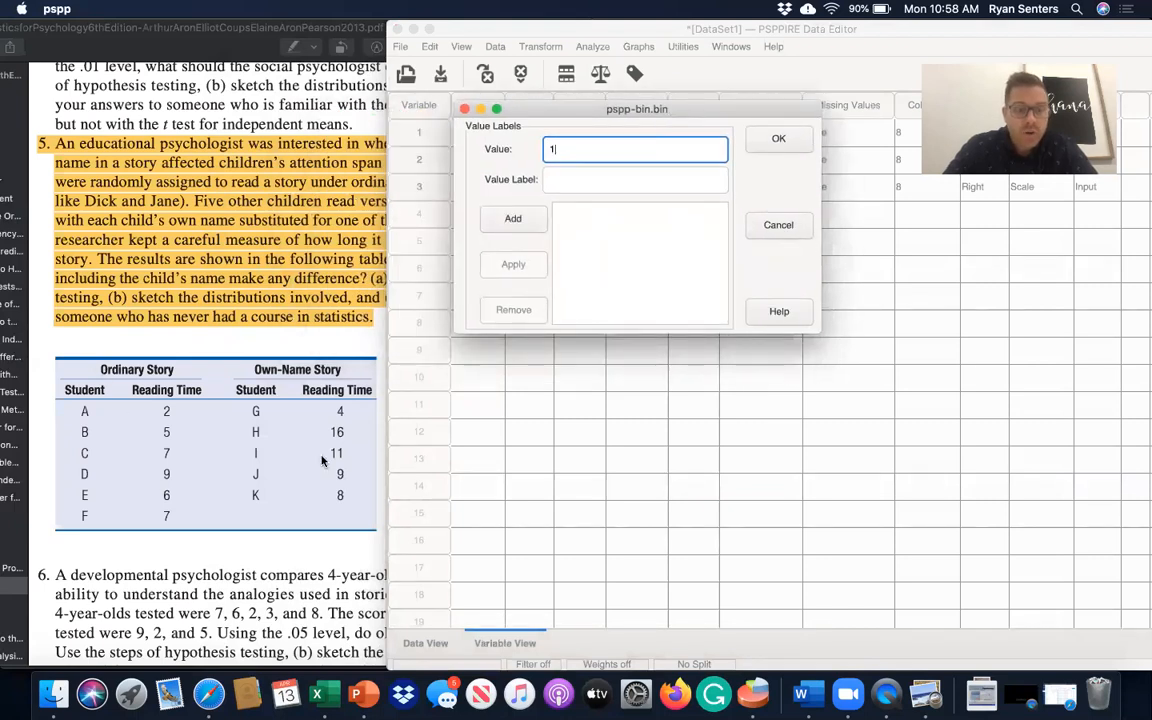
{"action": "key", "text": "Tab"}
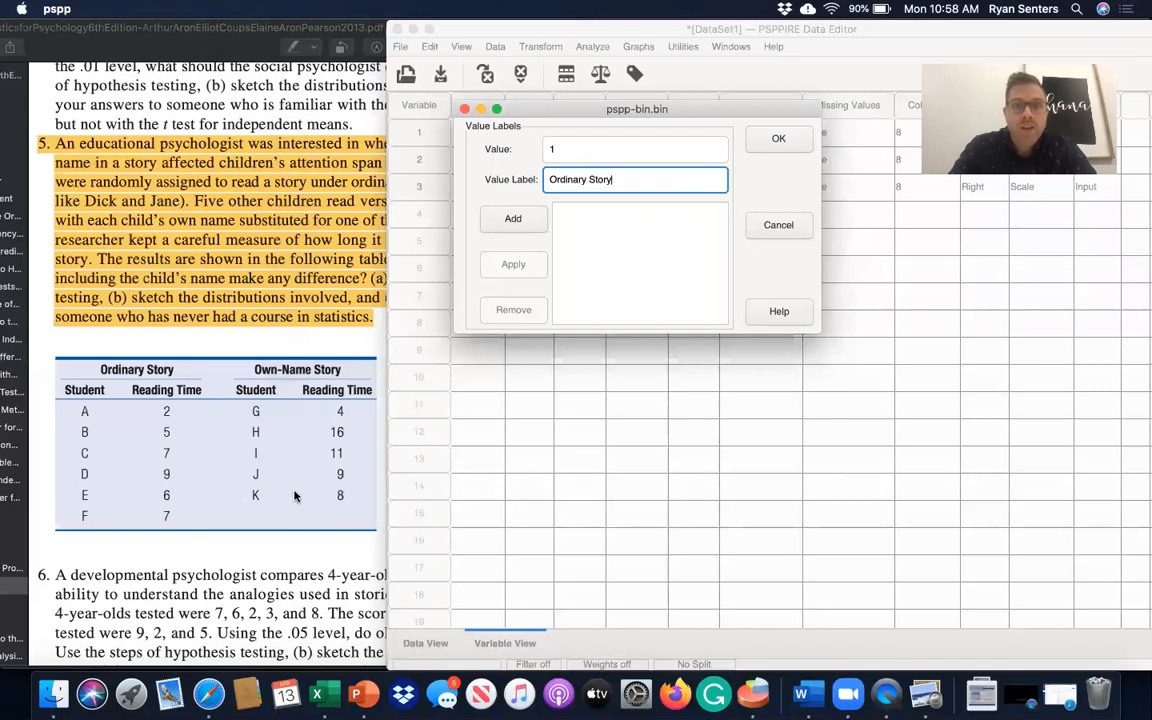
{"action": "left_click", "coordinate": [514, 221]}
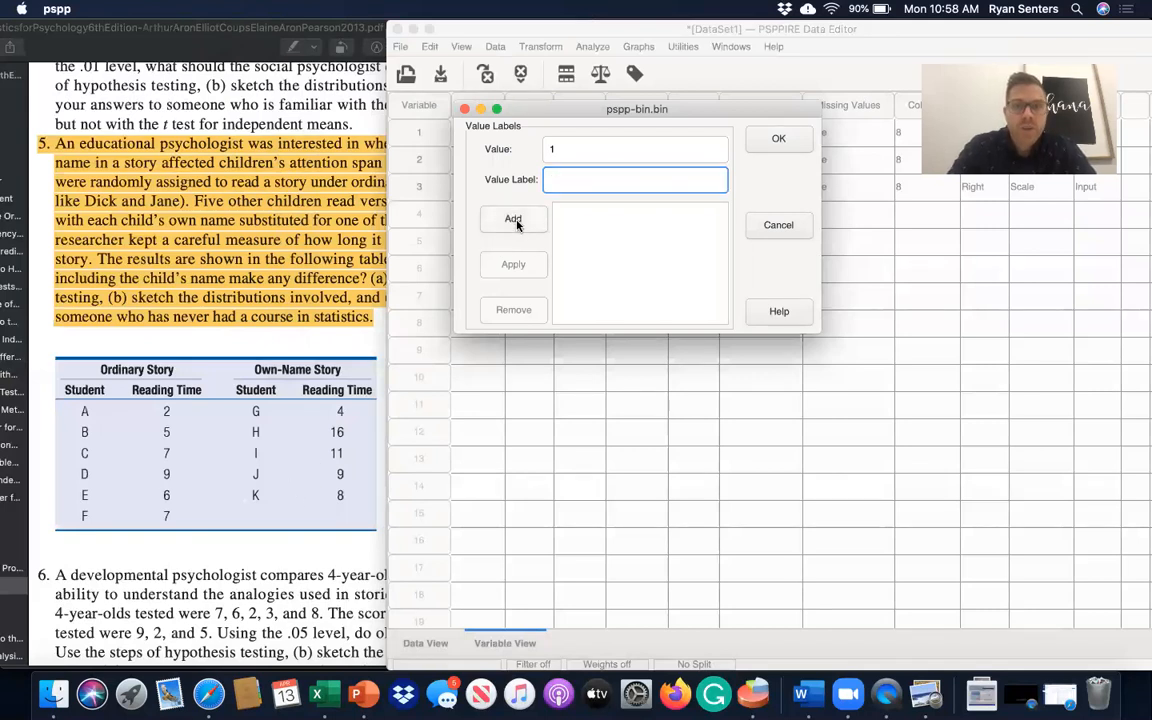
Define StoryType value 2 as "Own Name Story" and apply the value labels
{"action": "type", "text": "2"}
{"action": "key", "text": "Tab"}
{"action": "type", "text": "Own Name S"}
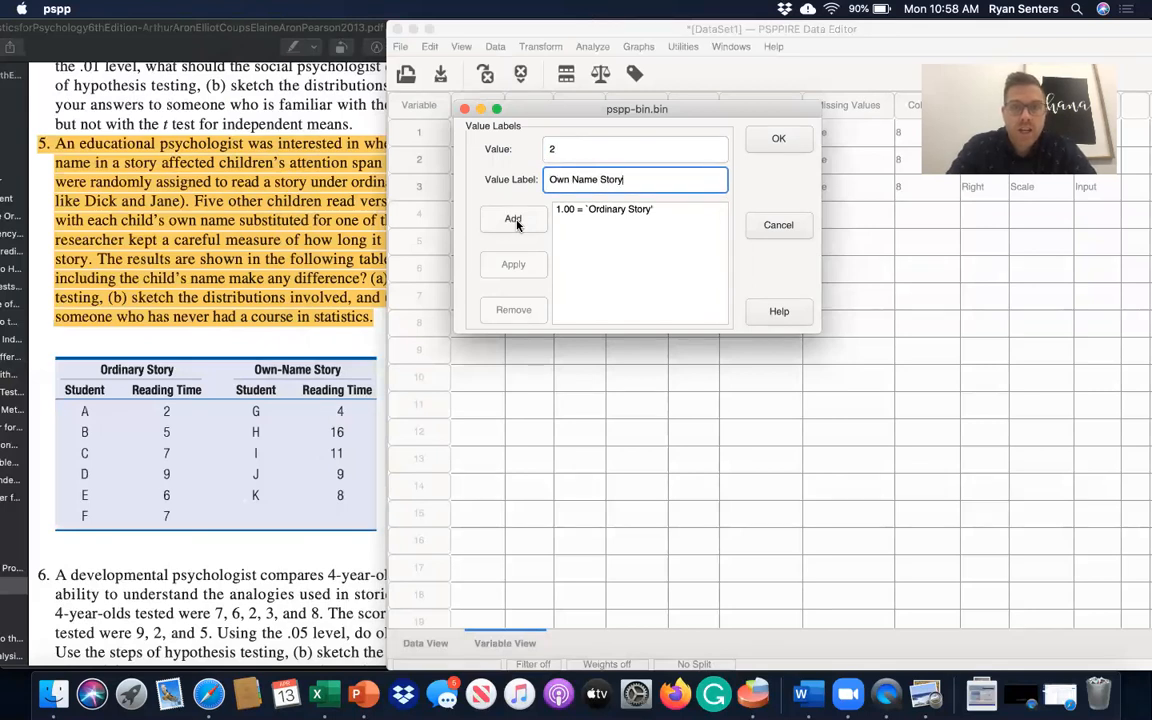
{"action": "left_click", "coordinate": [515, 221]}
{"action": "left_click", "coordinate": [777, 141]}
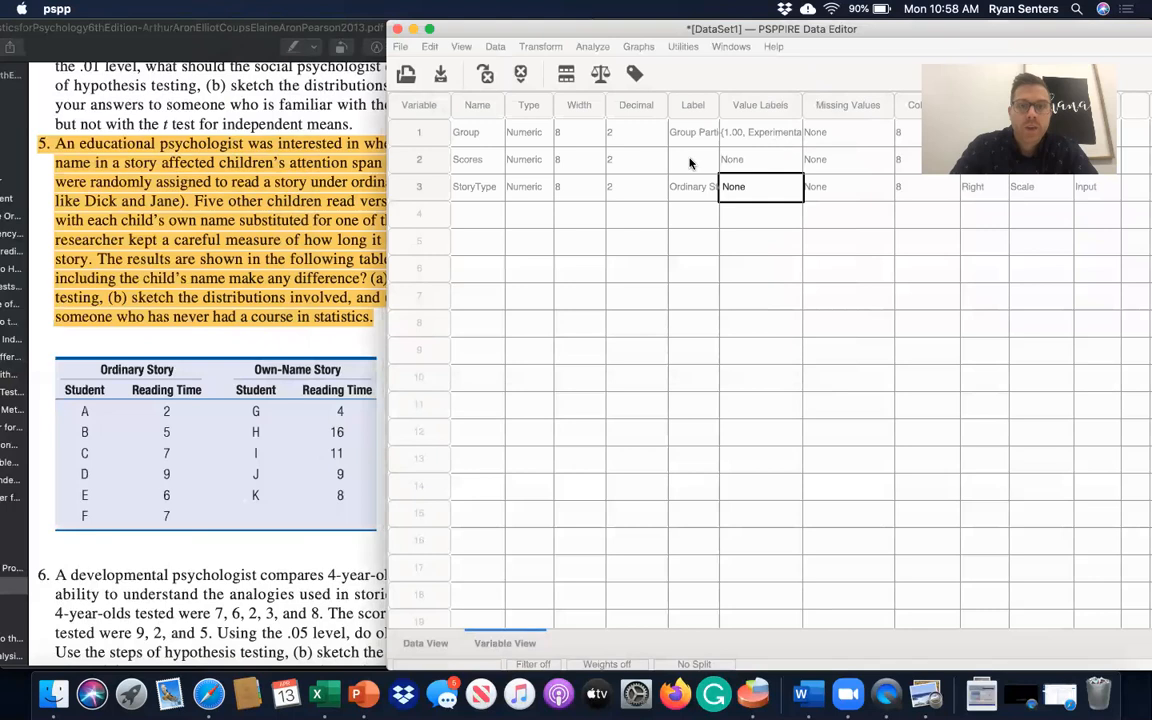
Add a fourth variable named Readingtime below StoryType in the variable definitions
{"action": "left_click", "coordinate": [460, 215]}
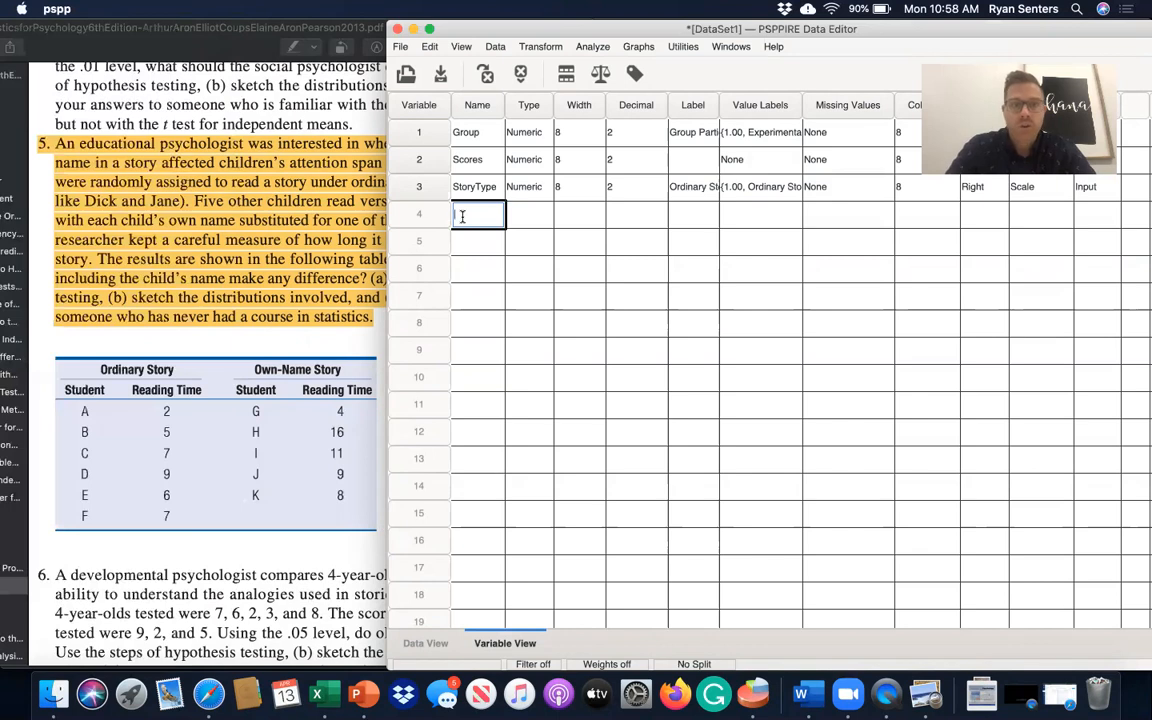
{"action": "type", "text": "Readingtime"}
{"action": "key", "text": "Return"}
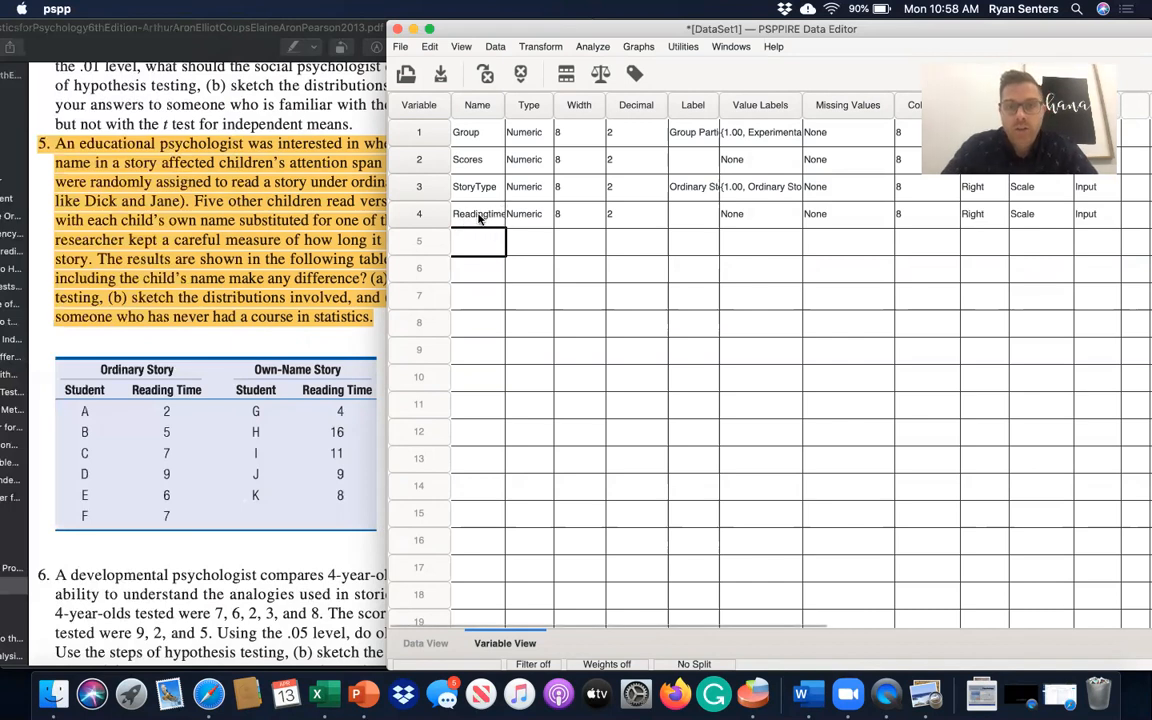
Enter 1 as the StoryType for cases 1 to 6 in the data sheet, covering the ordinary-story students
{"action": "left_click", "coordinate": [426, 643]}
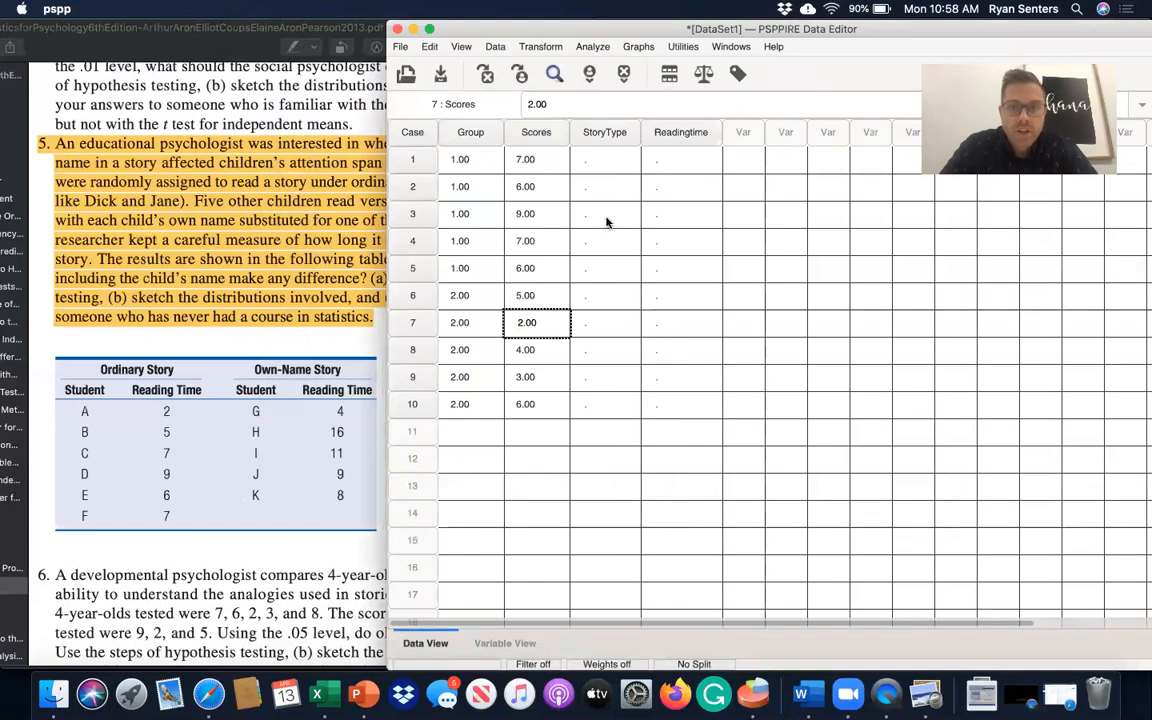
{"action": "left_click", "coordinate": [603, 163]}
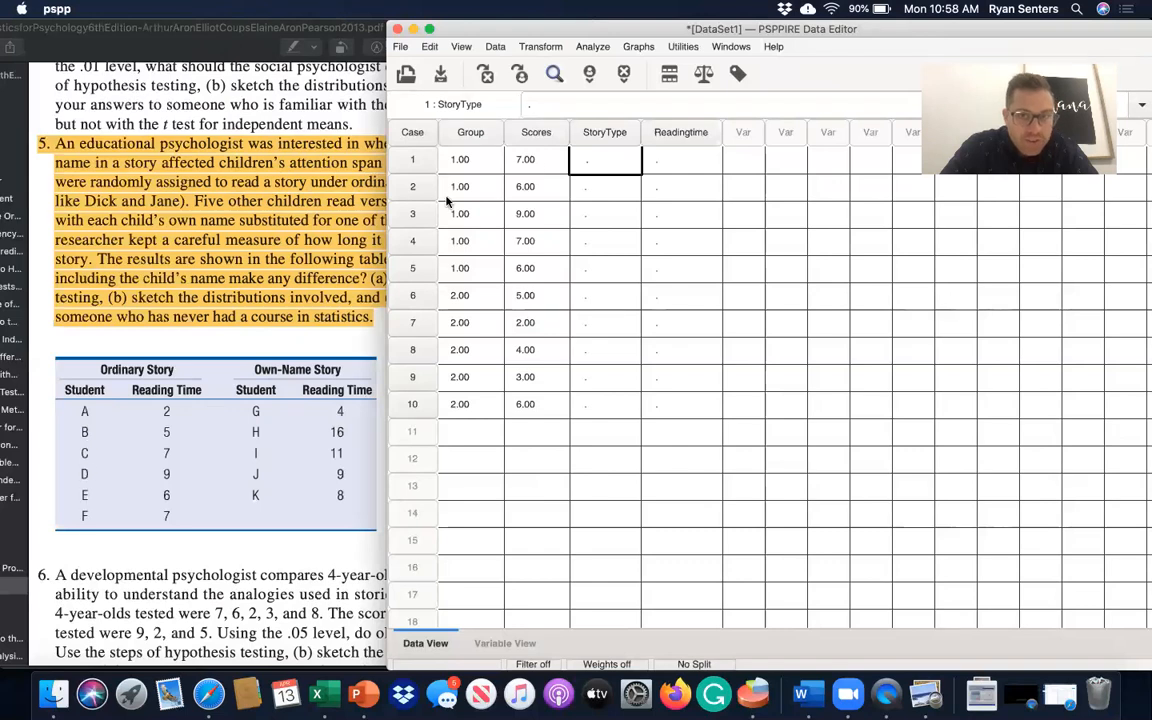
{"action": "type", "text": "1"}
{"action": "key", "text": "Return"}
{"action": "type", "text": "1"}
{"action": "key", "text": "Return"}
{"action": "type", "text": "1"}
{"action": "key", "text": "Return"}
{"action": "type", "text": "1"}
{"action": "key", "text": "Return"}
{"action": "type", "text": "1"}
{"action": "key", "text": "Return"}
{"action": "type", "text": "1"}
{"action": "key", "text": "Return"}
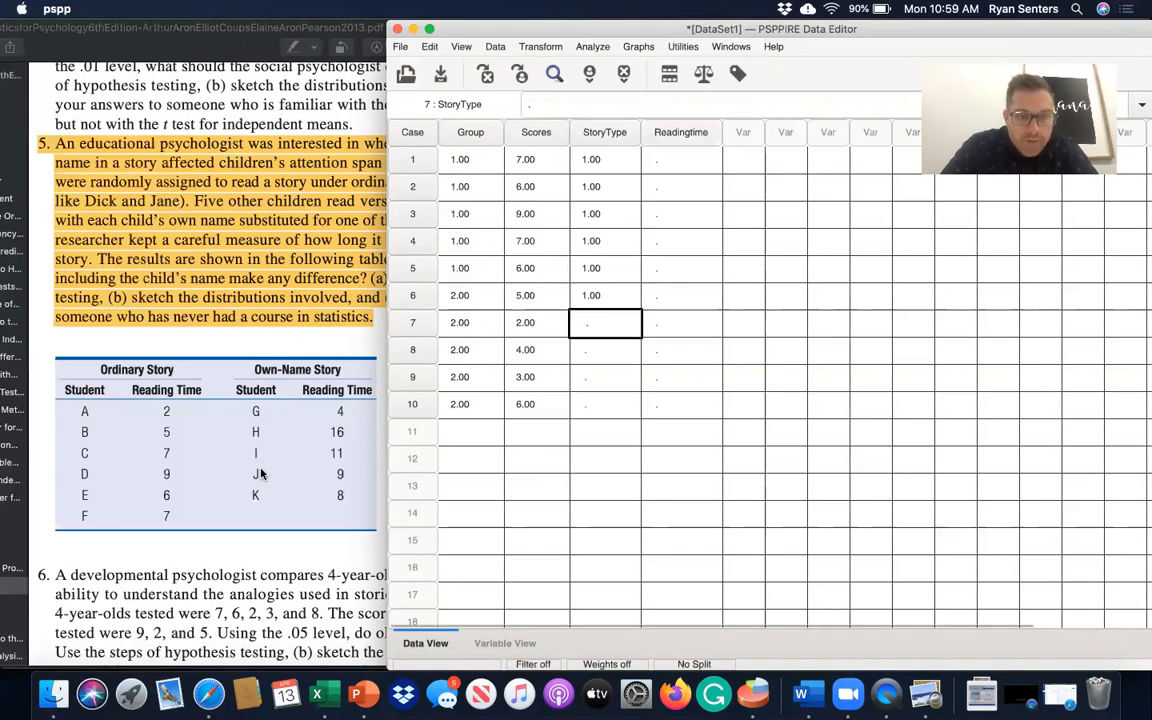
Enter 2 as the StoryType for cases 7 to 10, covering the own-name-story students
{"action": "type", "text": "2"}
{"action": "key", "text": "Return"}
{"action": "type", "text": "2"}
{"action": "key", "text": "Return"}
{"action": "type", "text": "2"}
{"action": "key", "text": "Return"}
{"action": "type", "text": "2"}
{"action": "key", "text": "Return"}
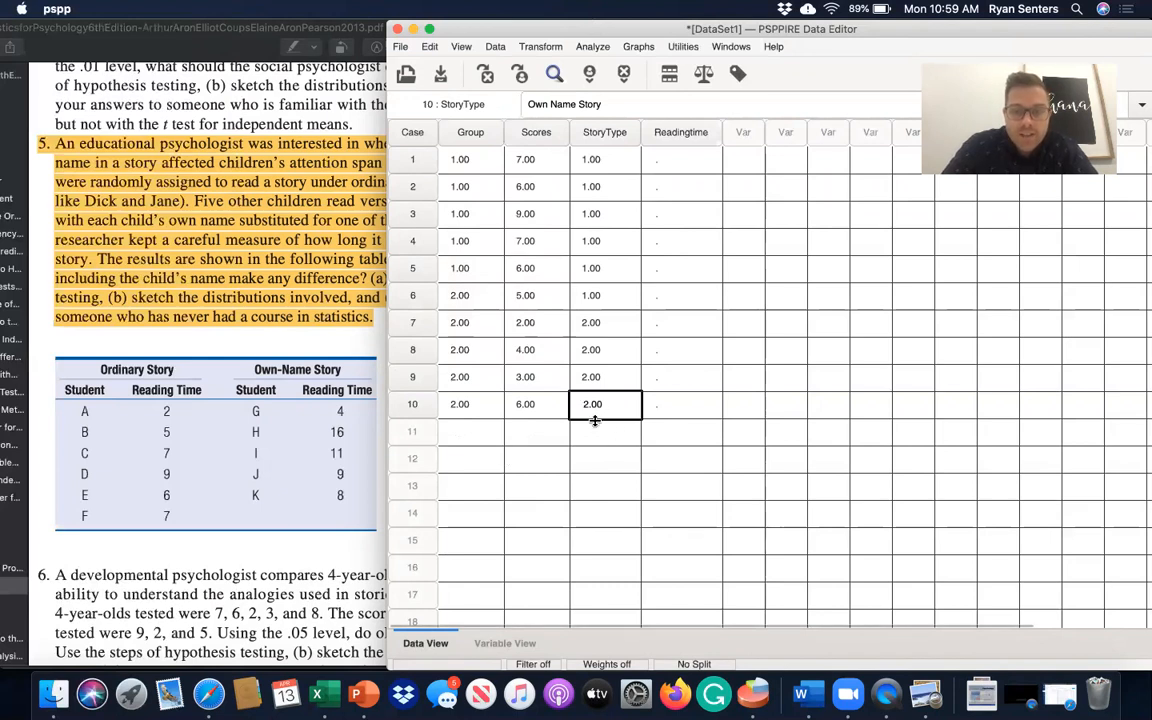
Enter the ordinary-story reading times 2, 5, 7, 9, 6 and 7 in Readingtime for cases 1 to 6
{"action": "left_click", "coordinate": [677, 410]}
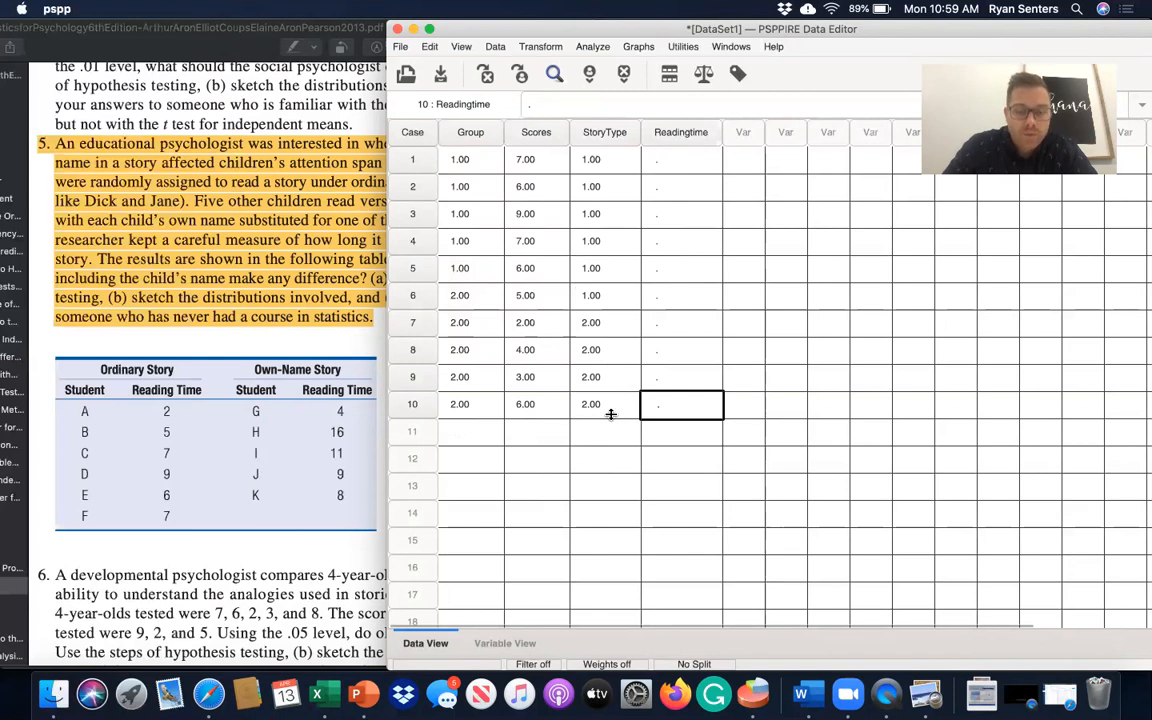
{"action": "left_click", "coordinate": [684, 158]}
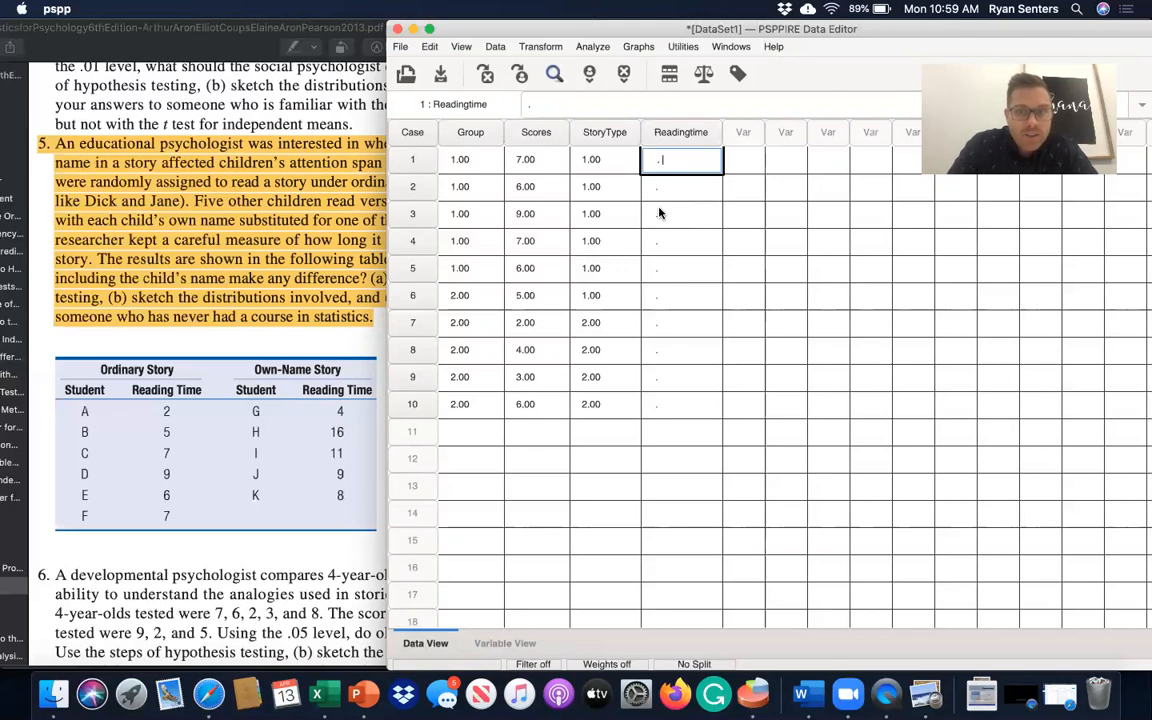
{"action": "type", "text": "2"}
{"action": "key", "text": "Return"}
{"action": "type", "text": "5"}
{"action": "key", "text": "Return"}
{"action": "type", "text": "7"}
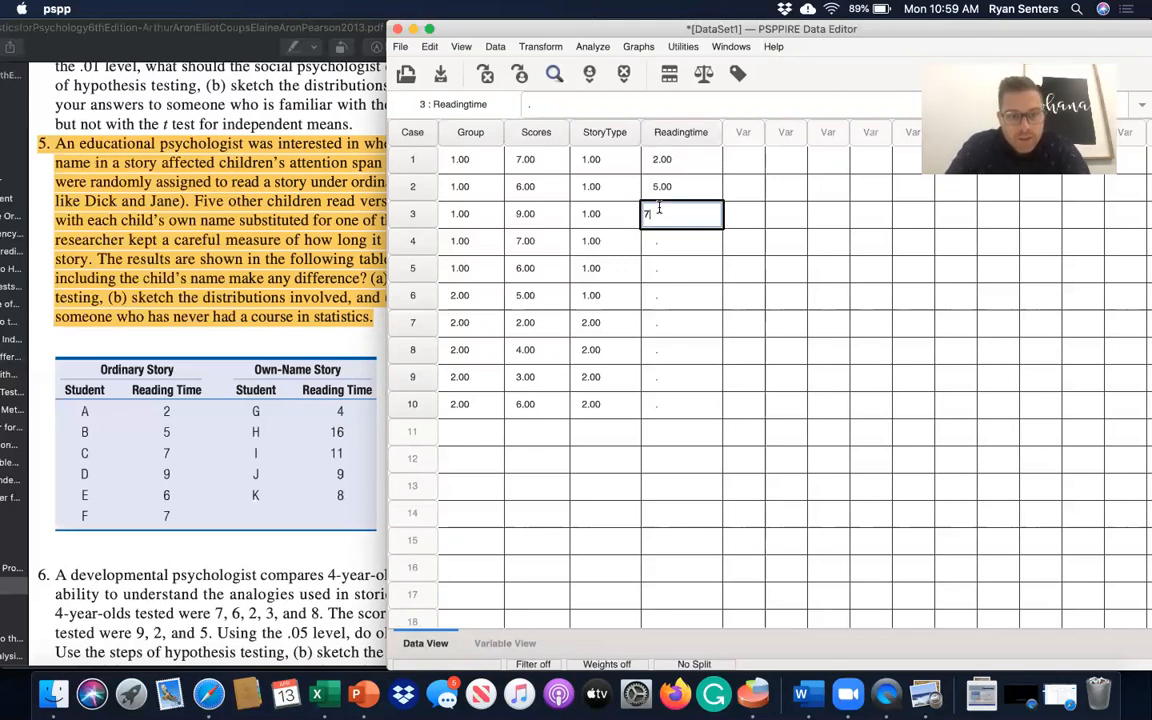
{"action": "key", "text": "Return"}
{"action": "type", "text": "9"}
{"action": "key", "text": "Return"}
{"action": "type", "text": "6"}
{"action": "key", "text": "Return"}
{"action": "type", "text": "7"}
{"action": "key", "text": "Return"}
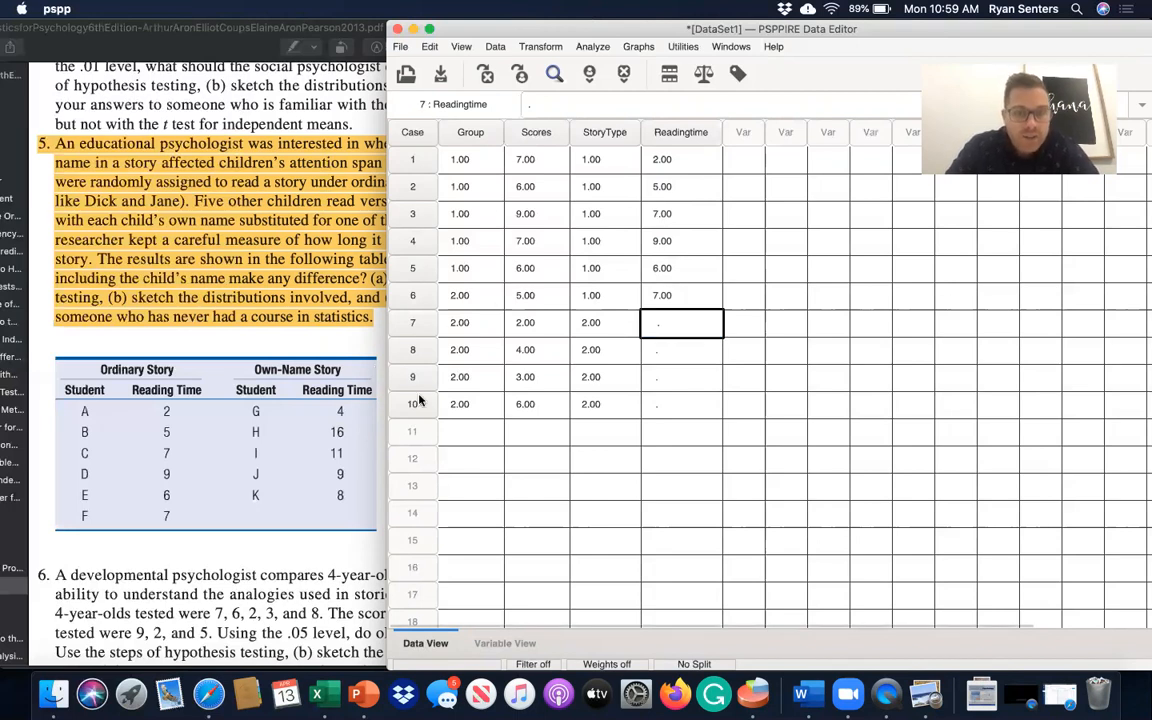
Enter the own-name-story reading times 4, 16, 11 and 9 in Readingtime for cases 7 to 10
{"action": "type", "text": "4"}
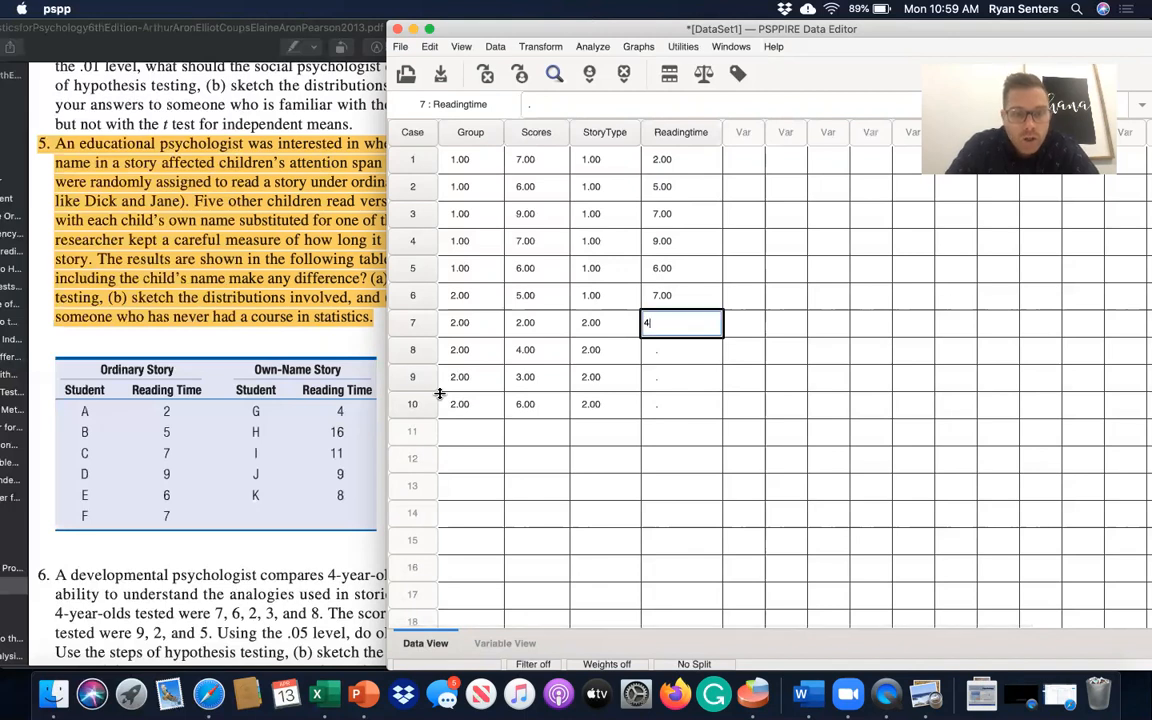
{"action": "key", "text": "Return"}
{"action": "type", "text": "16"}
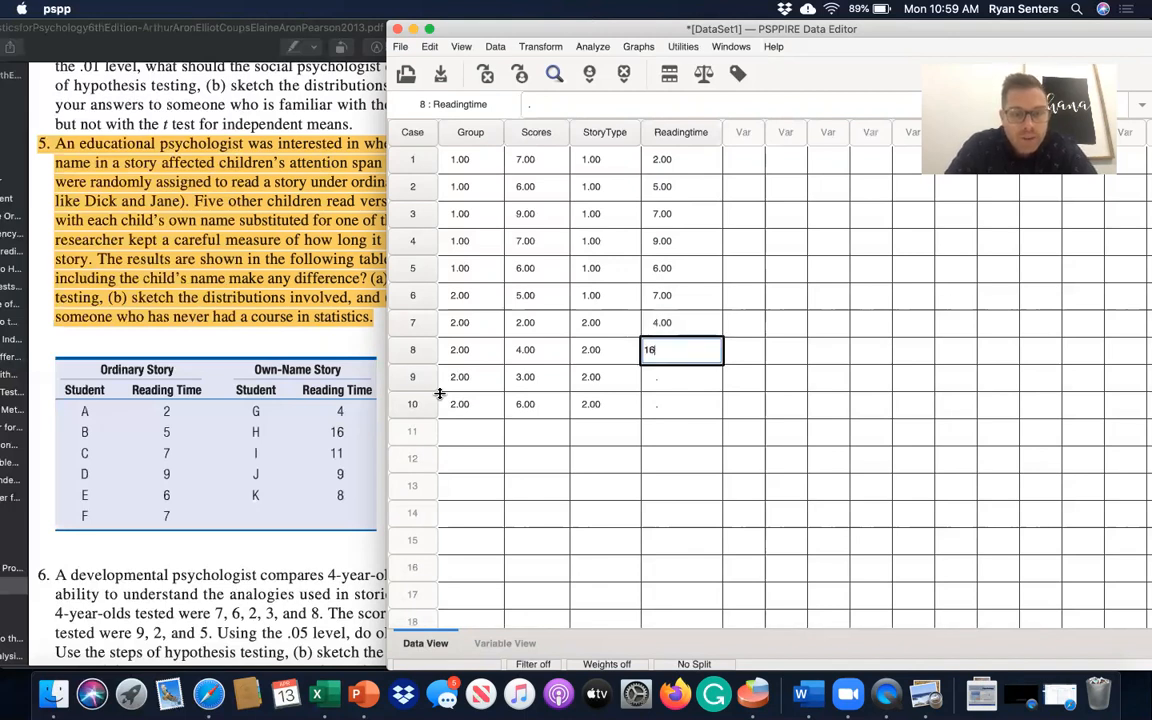
{"action": "key", "text": "Return"}
{"action": "type", "text": "1"}
{"action": "key", "text": "Return"}
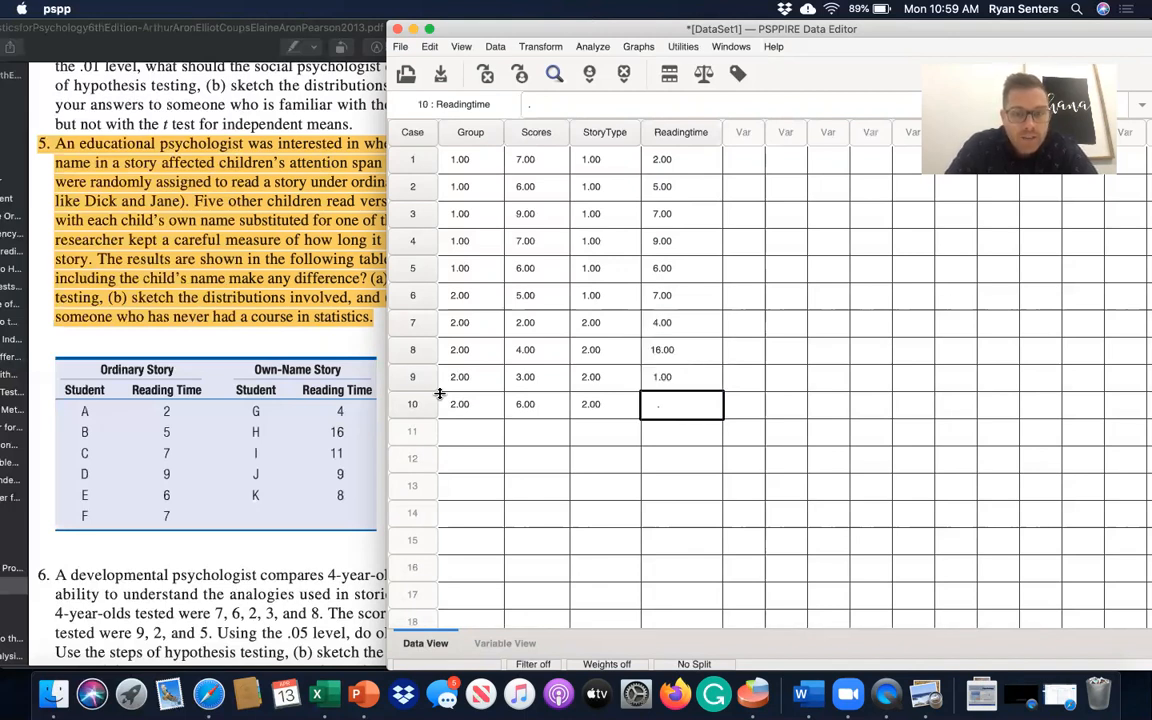
{"action": "double_click", "coordinate": [666, 378]}
{"action": "key", "text": "BackSpace"}
{"action": "key", "text": "BackSpace"}
{"action": "key", "text": "BackSpace"}
{"action": "key", "text": "Return"}
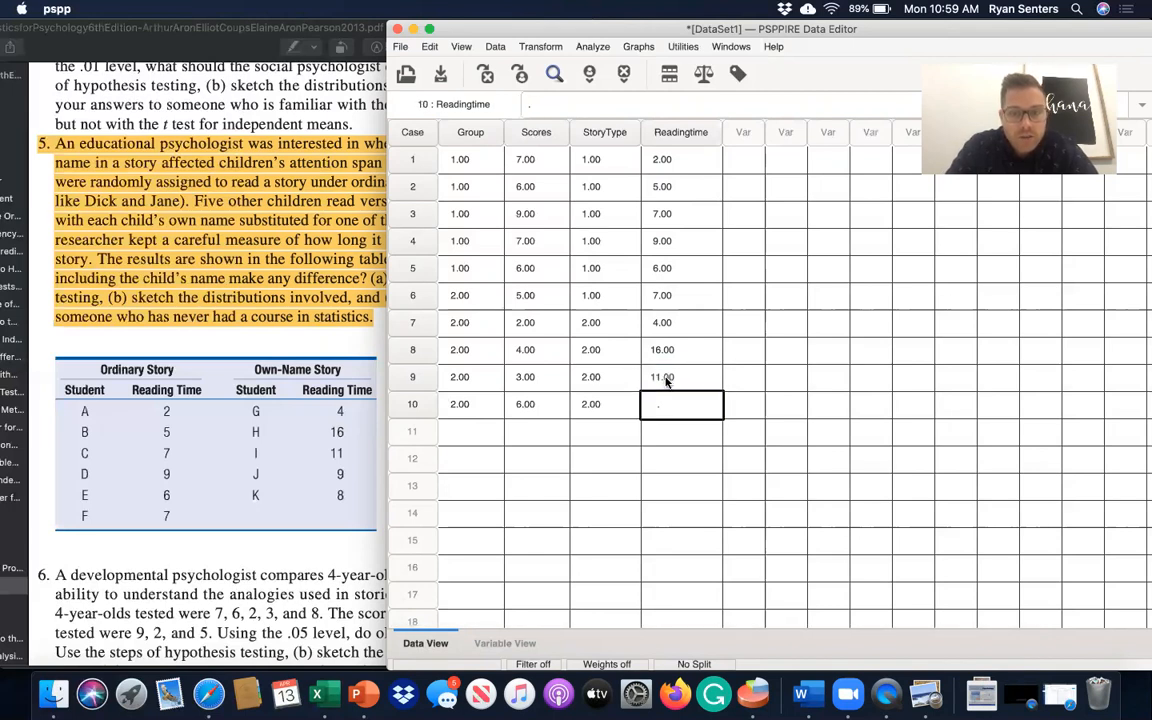
{"action": "type", "text": "9"}
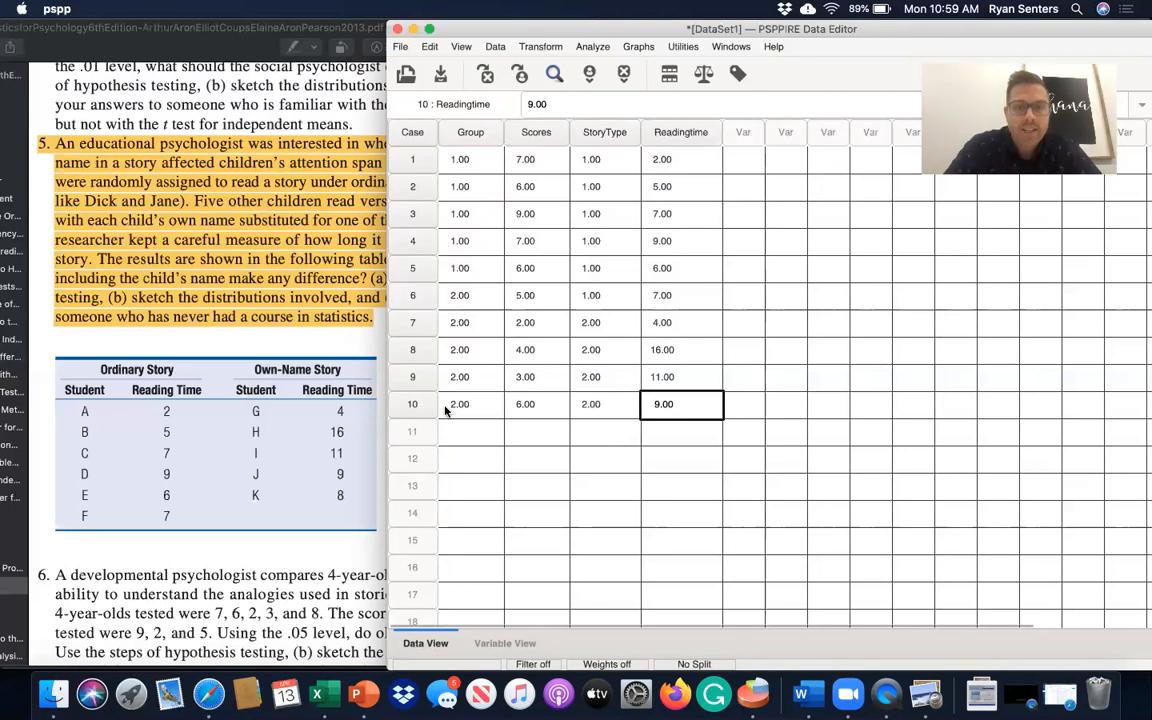
Delete the Group and Scores variables of the earlier example from the variable definitions
{"action": "left_click", "coordinate": [505, 643]}
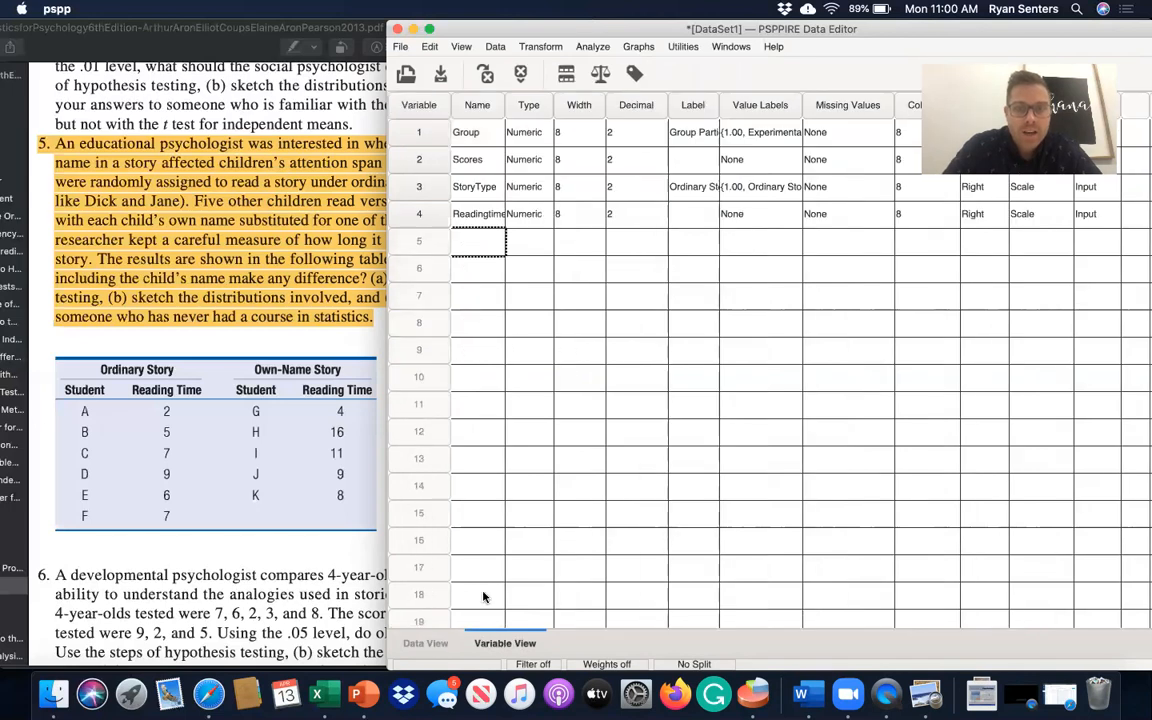
{"action": "left_click", "coordinate": [415, 132]}
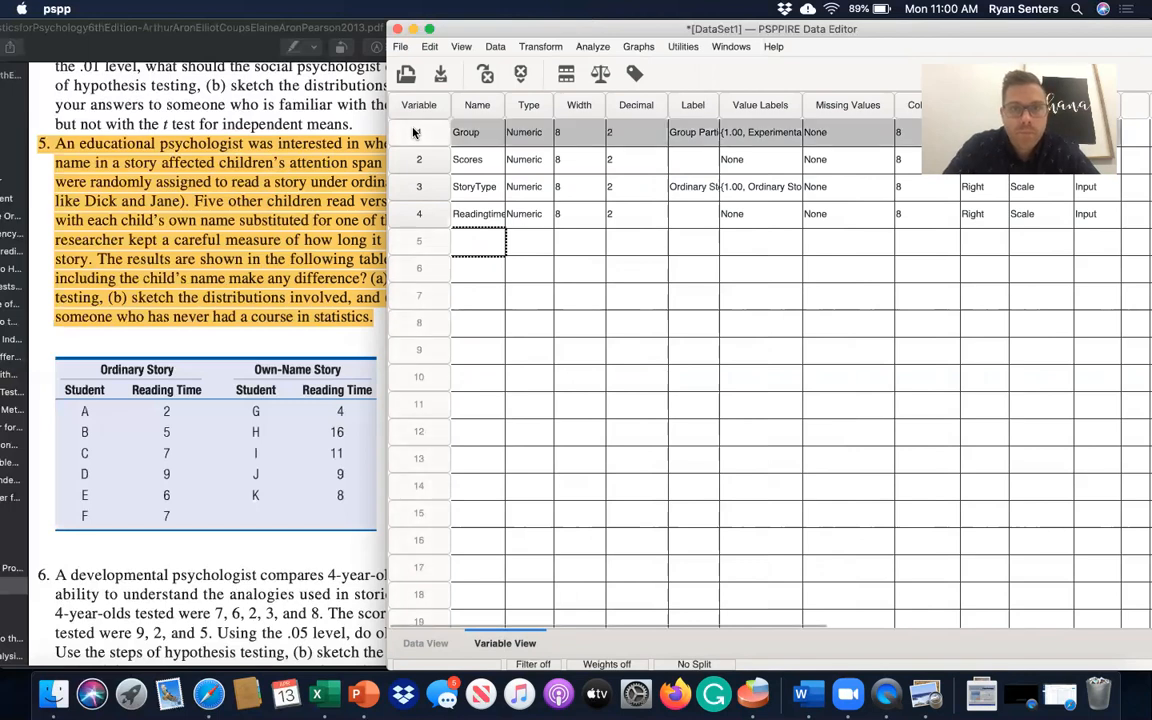
{"action": "left_click", "coordinate": [428, 47]}
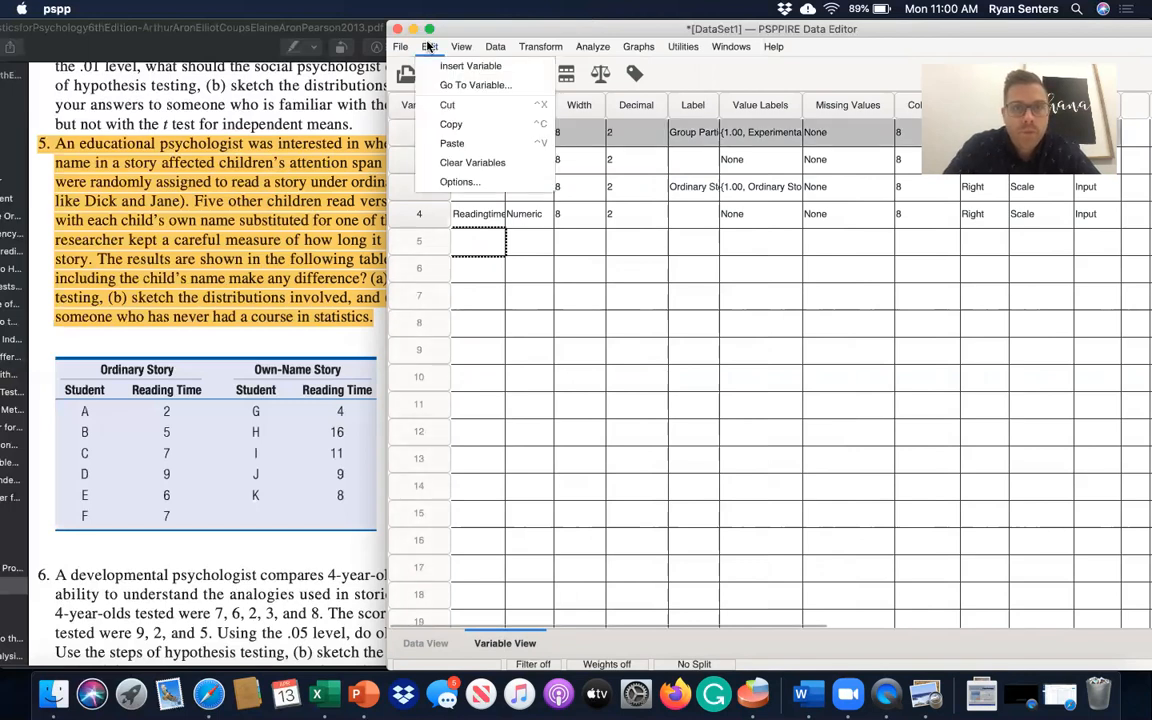
{"action": "left_click", "coordinate": [454, 162]}
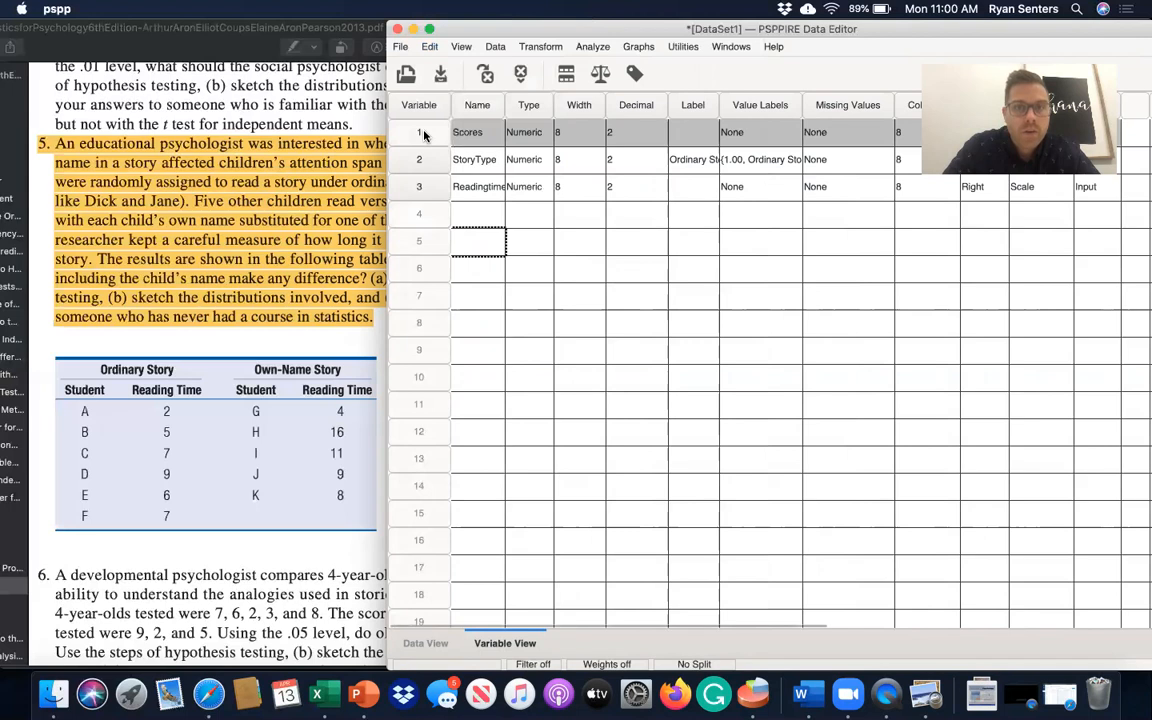
{"action": "left_click", "coordinate": [429, 47]}
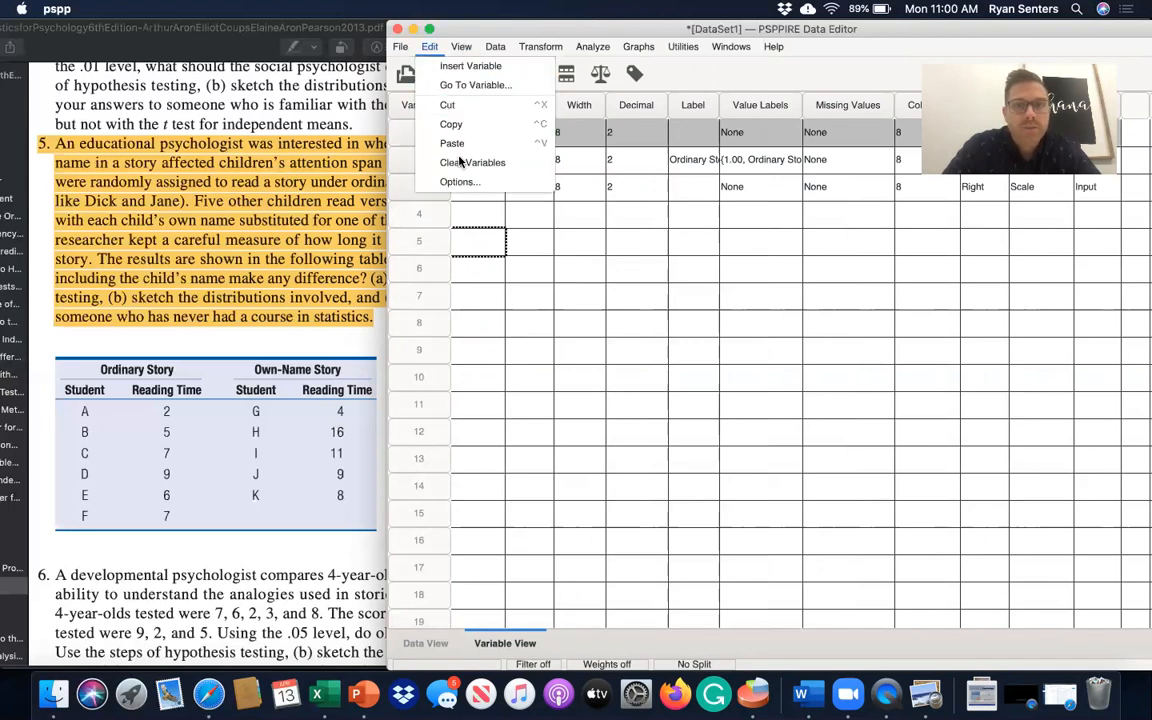
{"action": "key", "text": "Delete"}
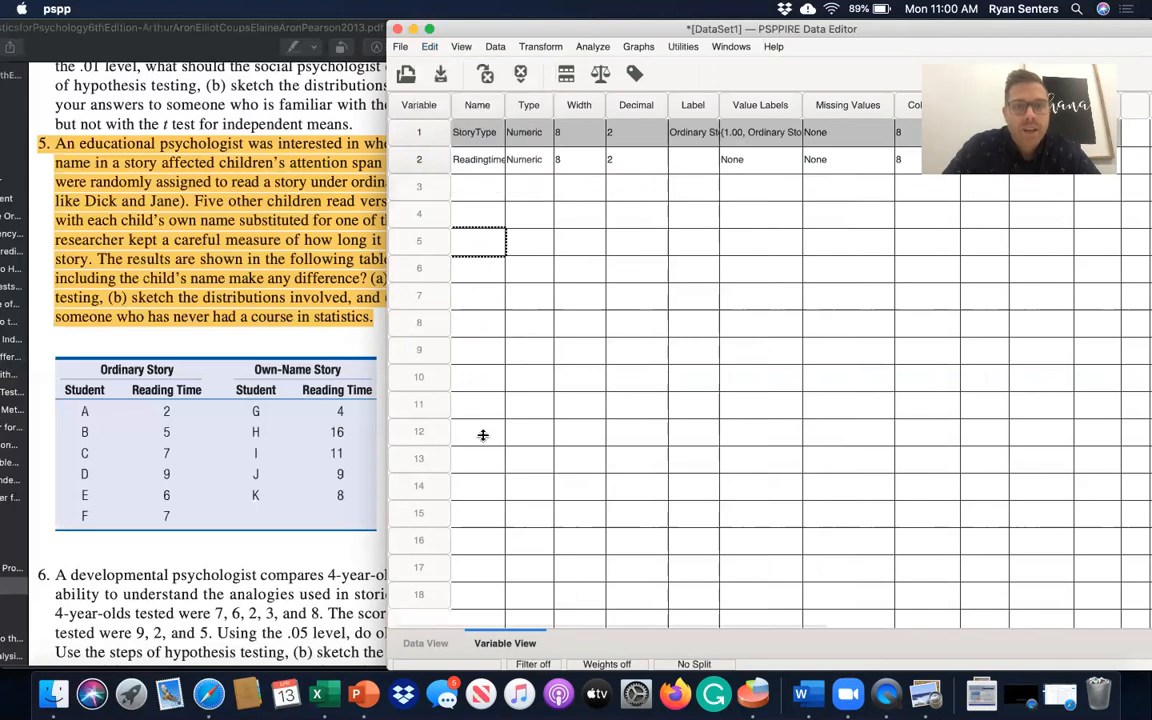
Add case 11 to the data sheet with StoryType 2 and Readingtime 8
{"action": "left_click", "coordinate": [426, 643]}
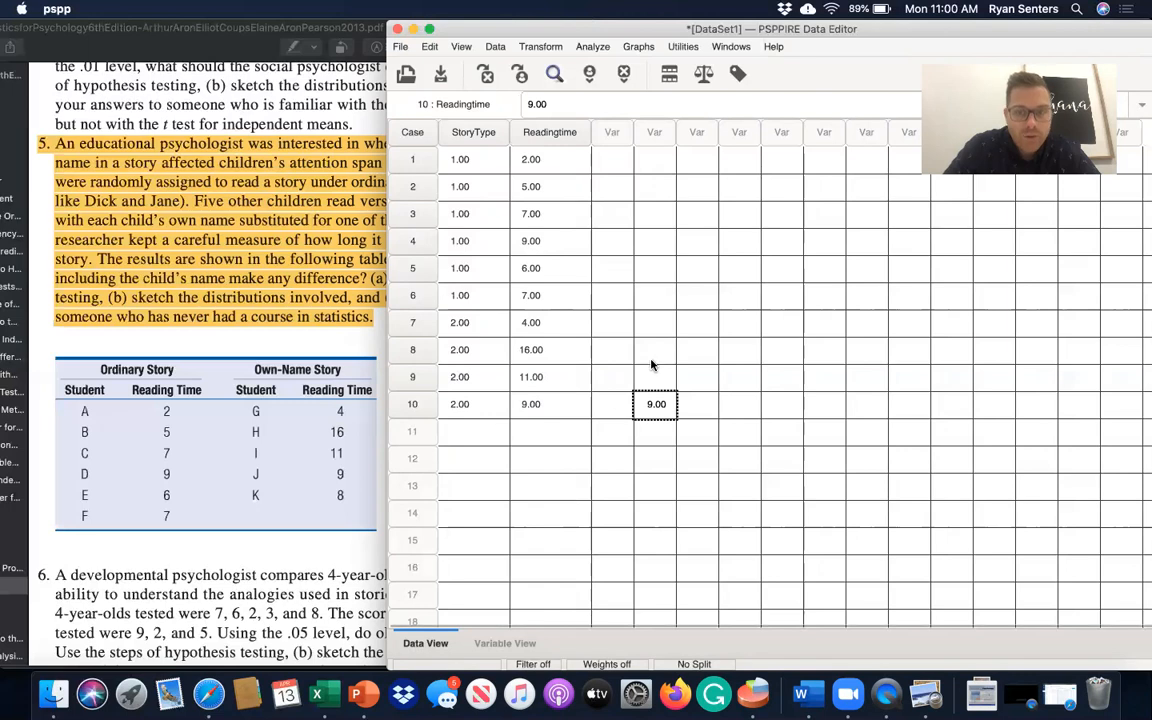
{"action": "left_click", "coordinate": [483, 430]}
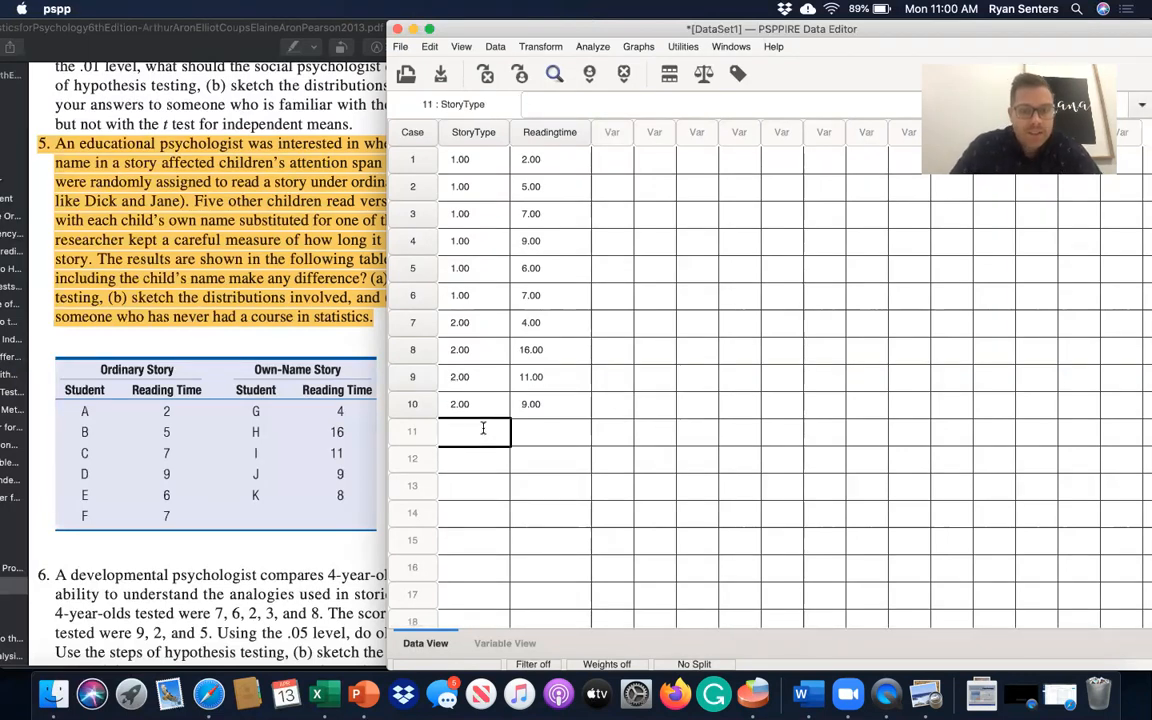
{"action": "type", "text": "2"}
{"action": "key", "text": "Return"}
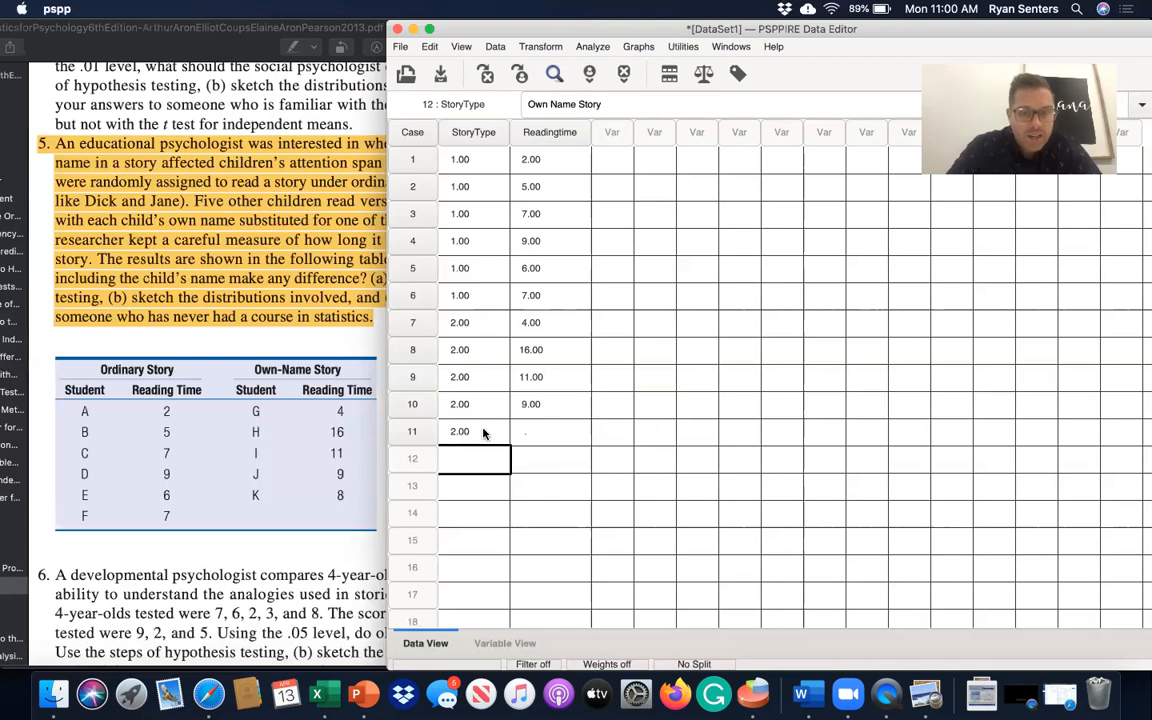
{"action": "left_click", "coordinate": [565, 430]}
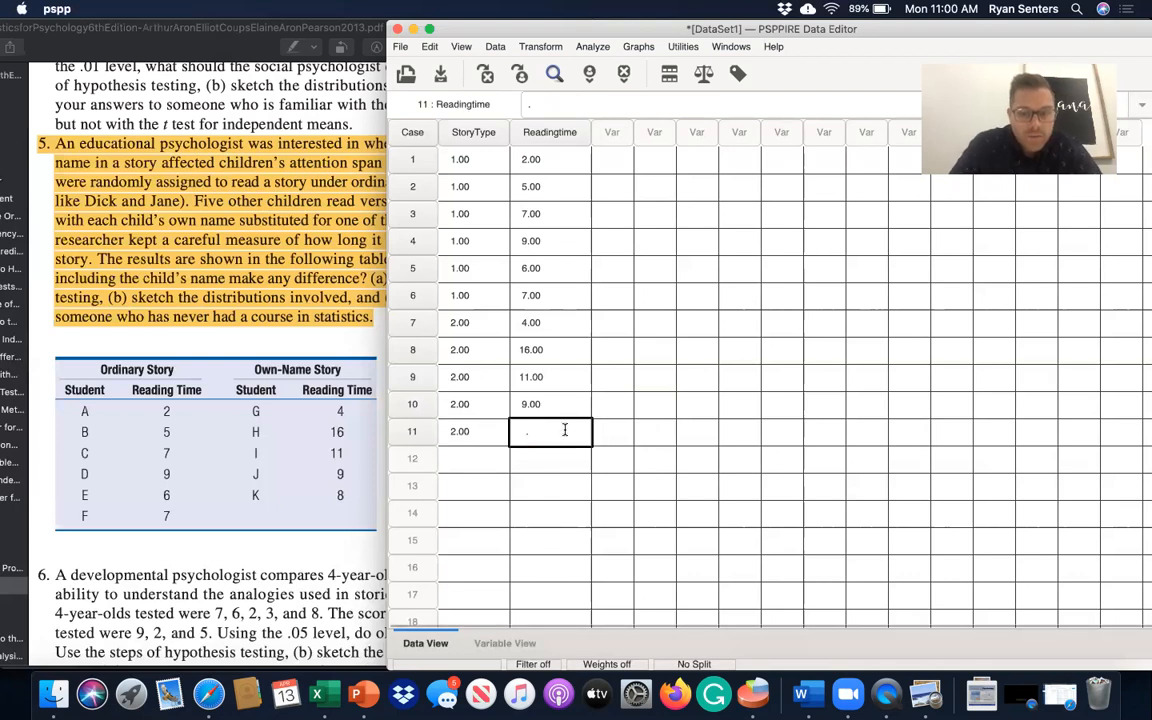
{"action": "type", "text": "9"}
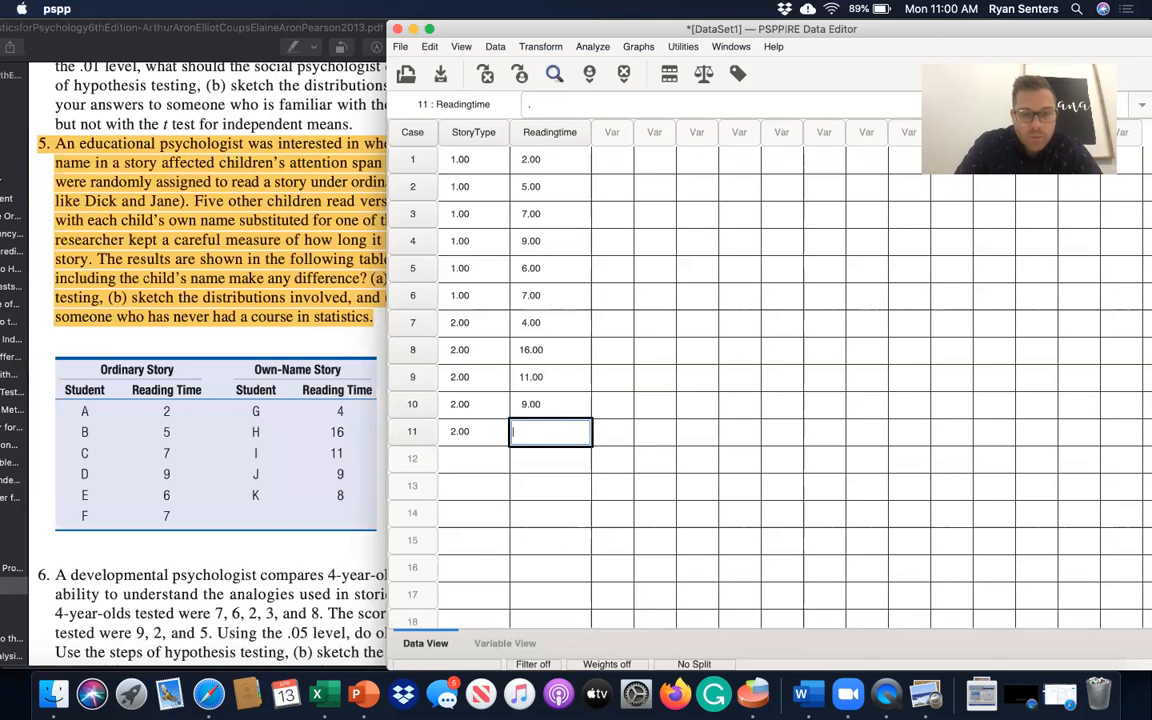
{"action": "key", "text": "Return"}
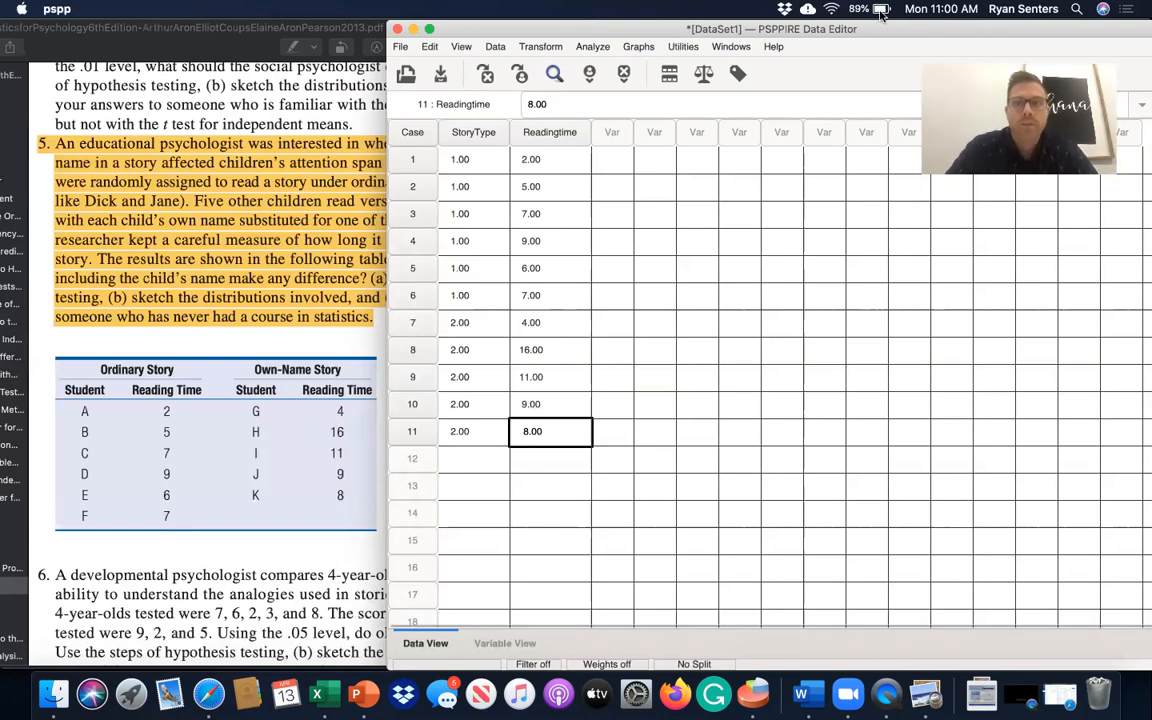
Start an independent-samples t test and clear the leftover test variable and the old Group grouping variable
{"action": "left_click_drag", "start_coordinate": [886, 31], "coordinate": [848, 67]}
{"action": "left_click", "coordinate": [554, 83]}
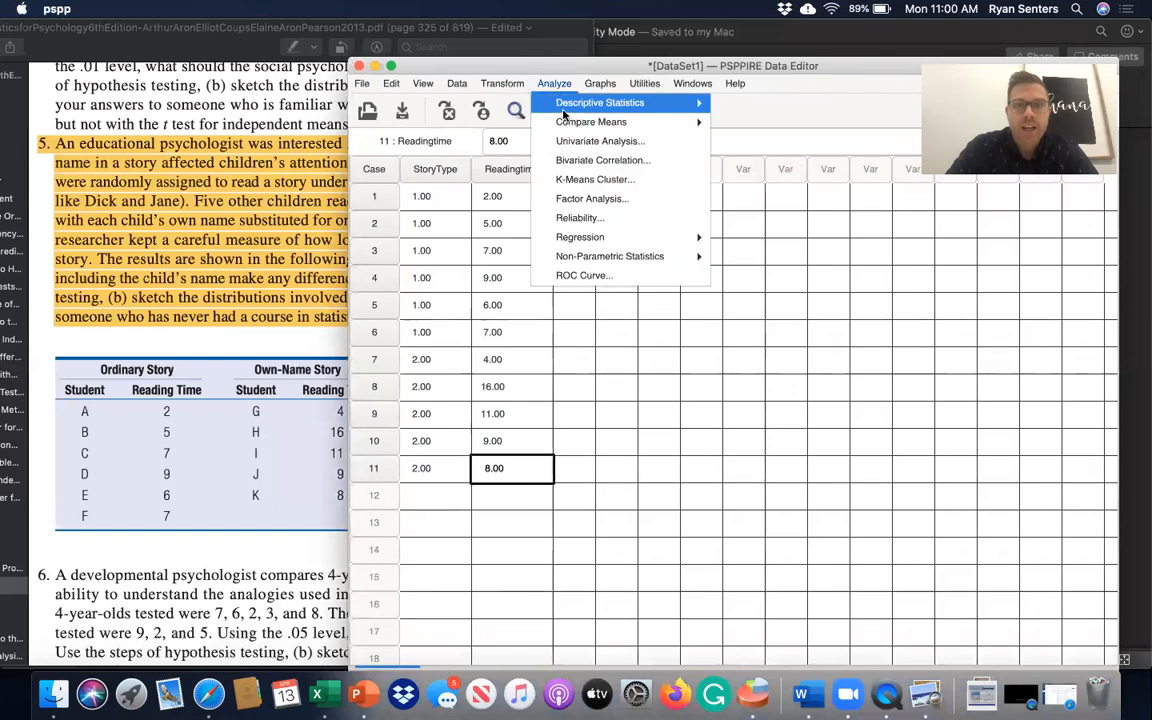
{"action": "mouse_move", "coordinate": [600, 121]}
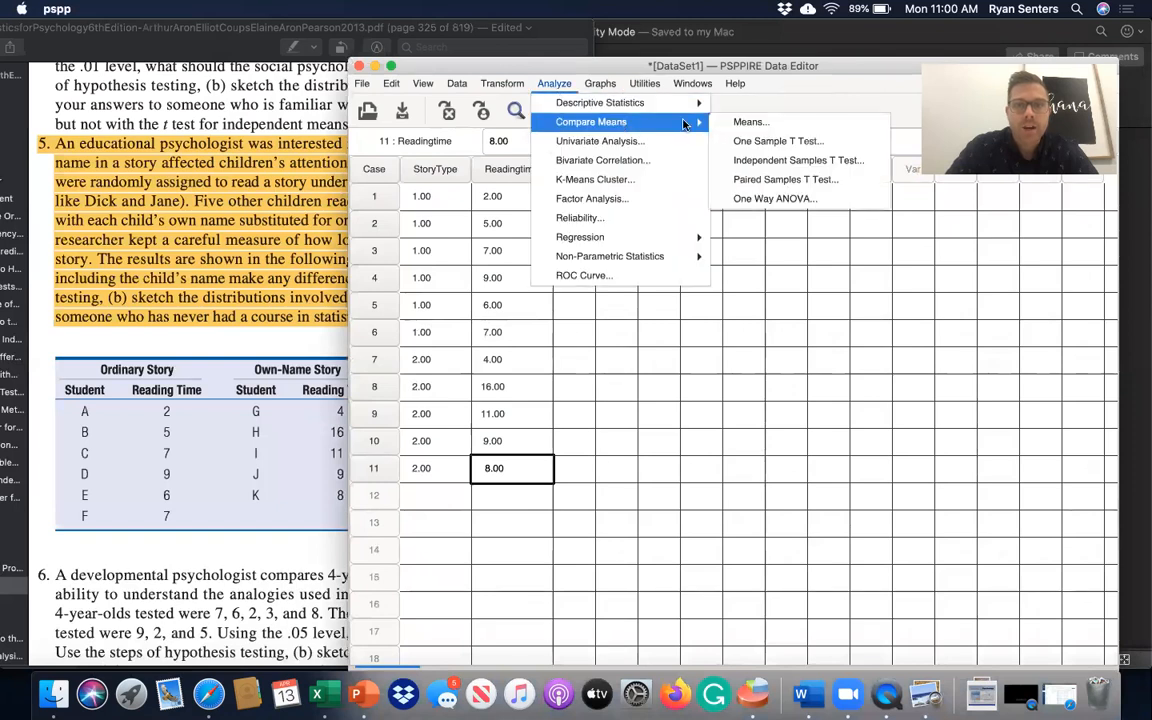
{"action": "left_click", "coordinate": [753, 162]}
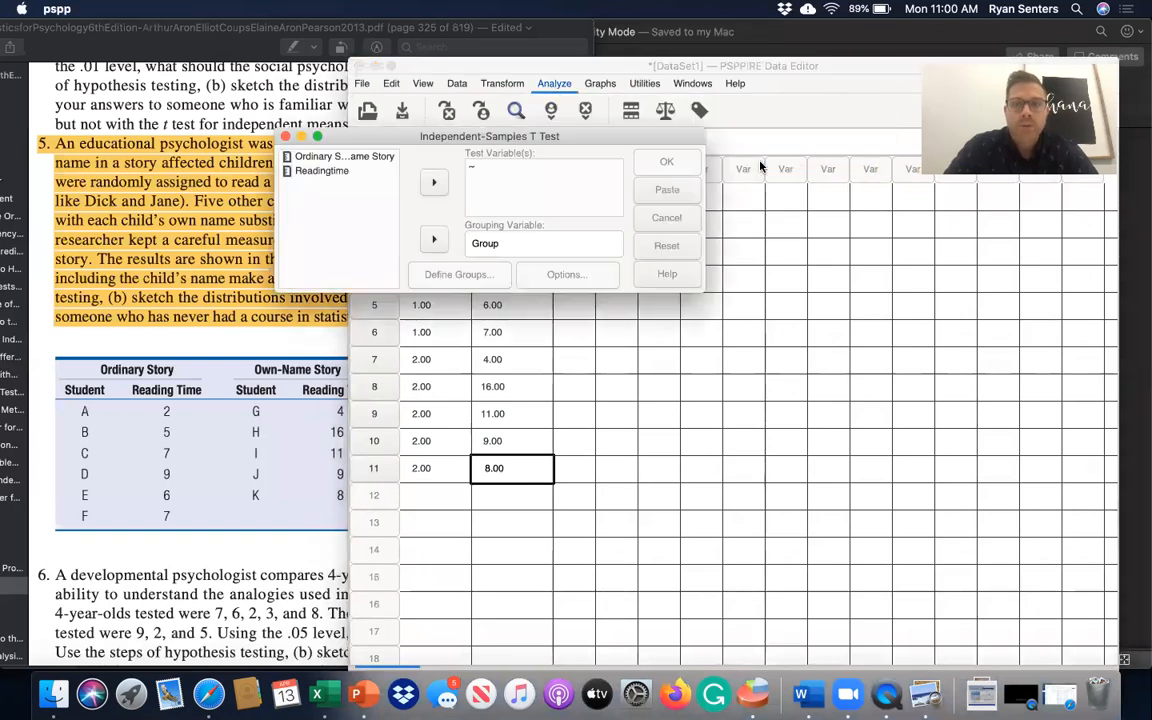
{"action": "left_click", "coordinate": [482, 243]}
{"action": "left_click", "coordinate": [434, 238]}
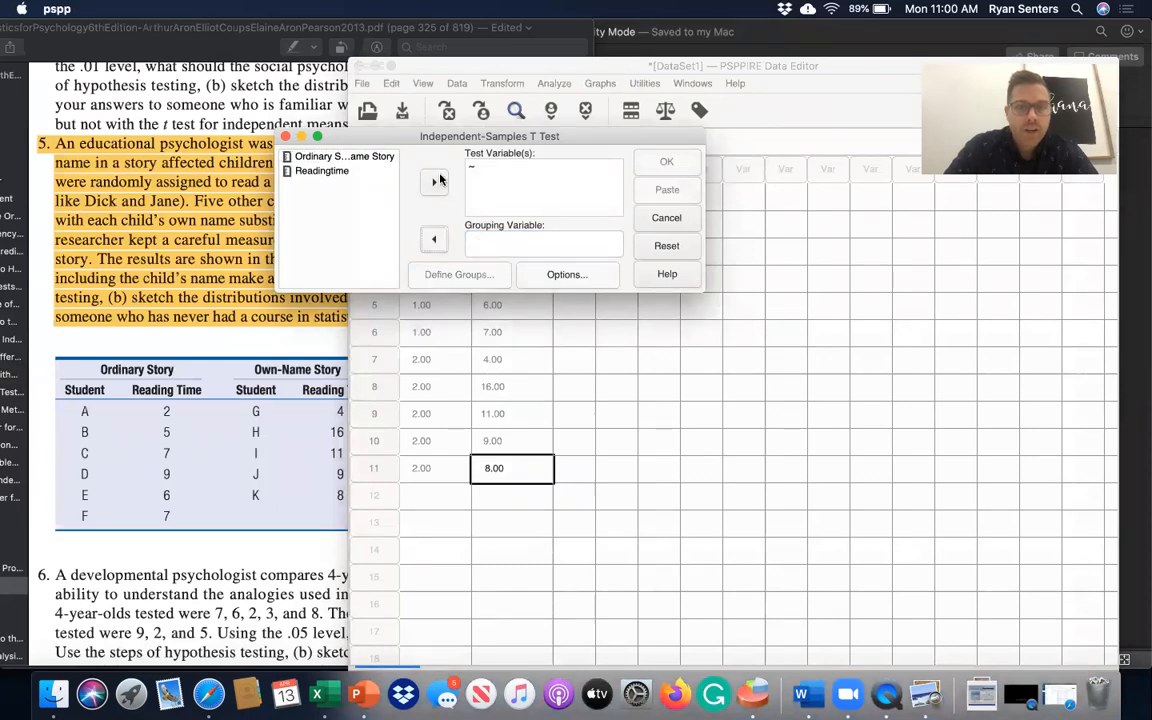
{"action": "left_click", "coordinate": [477, 170]}
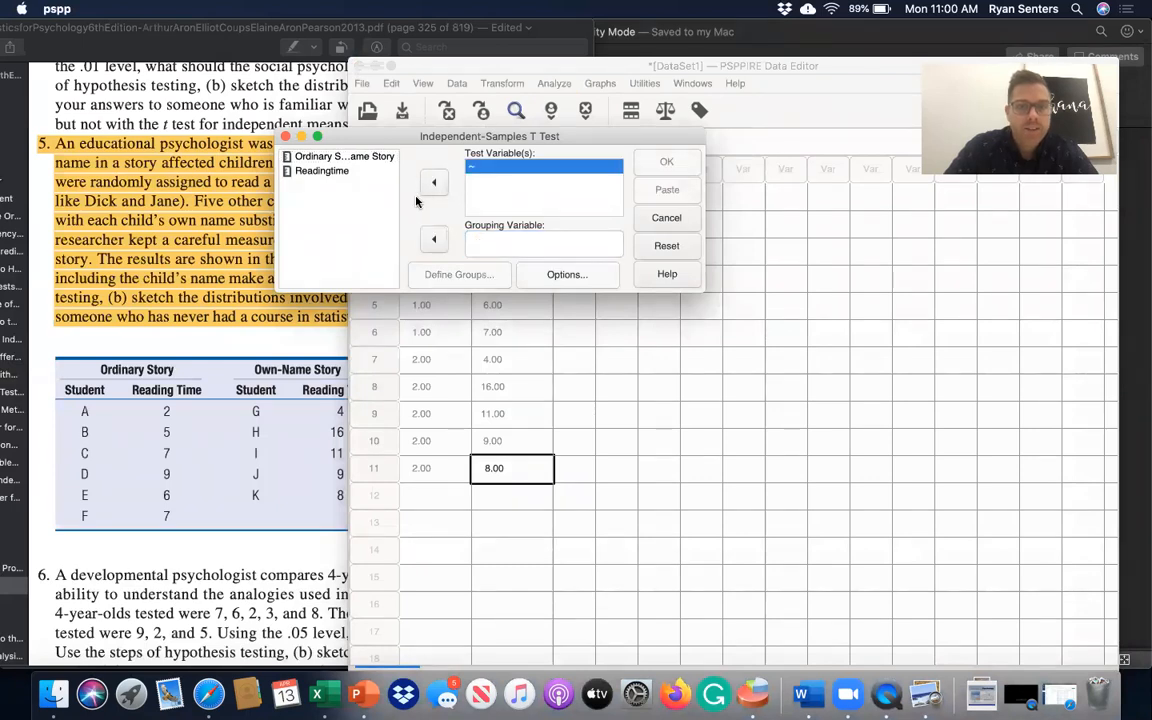
Assign Readingtime as the test variable and StoryType as the grouping variable of the t test
{"action": "left_click", "coordinate": [345, 171]}
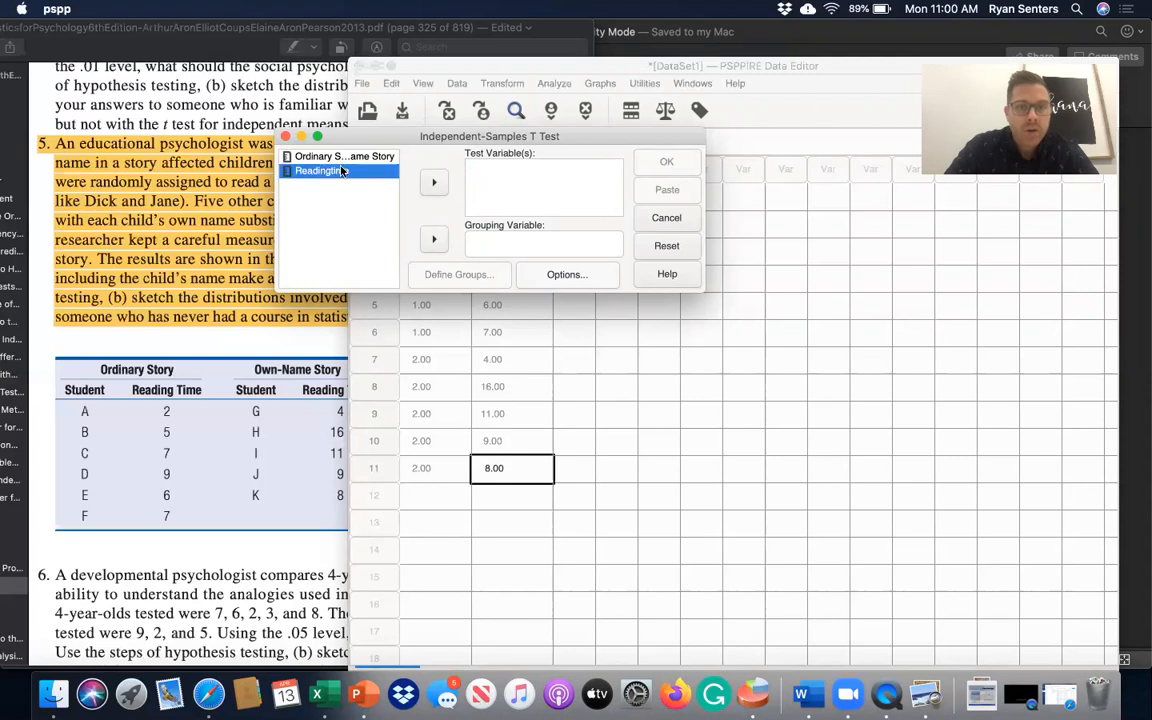
{"action": "left_click", "coordinate": [434, 184]}
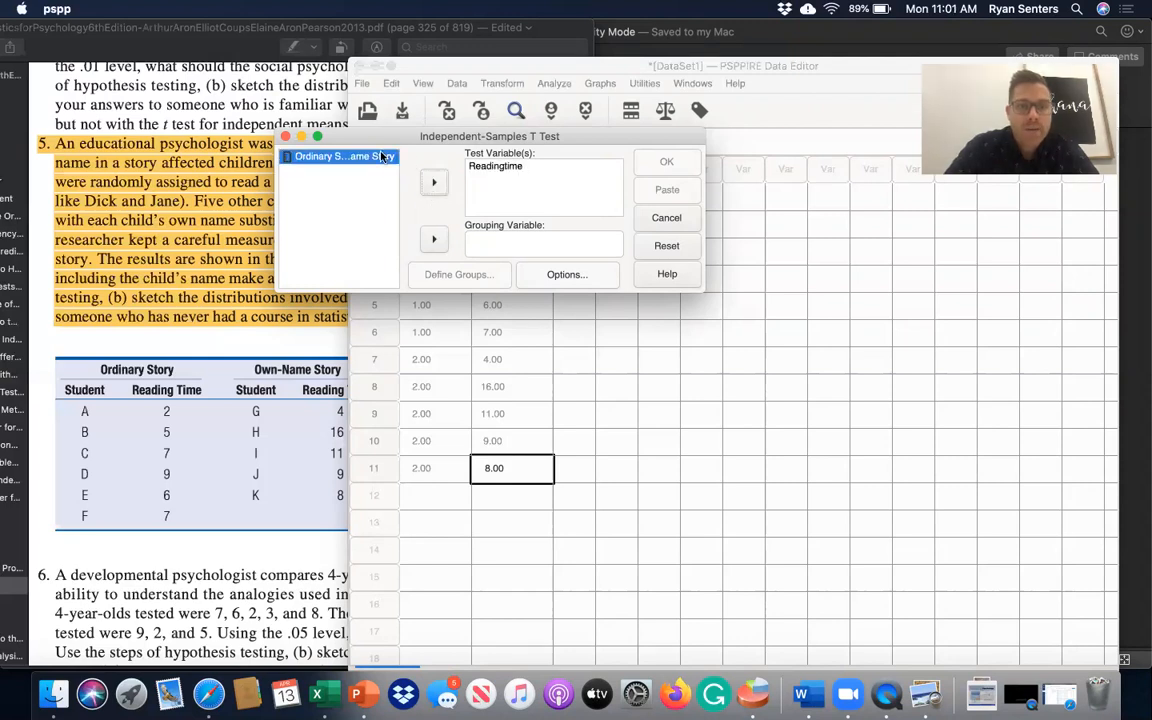
{"action": "left_click", "coordinate": [436, 241]}
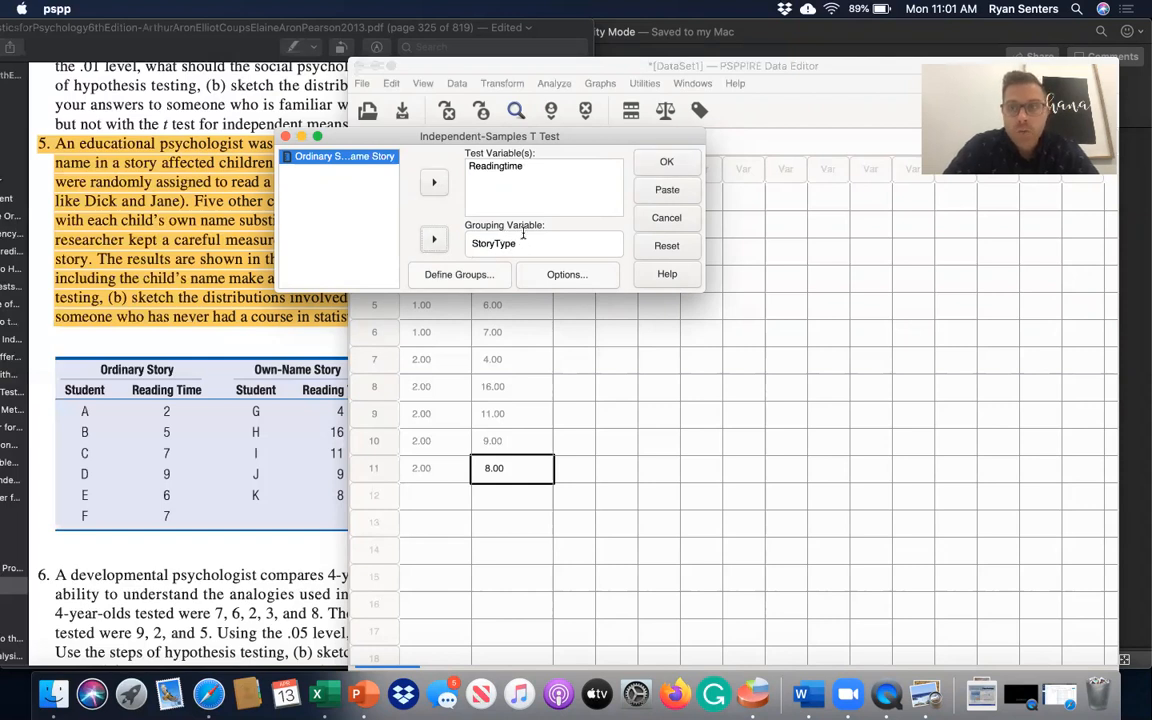
Define group 1 as Ordinary Story and group 2 as Own Name Story, and run the t test
{"action": "left_click", "coordinate": [459, 275]}
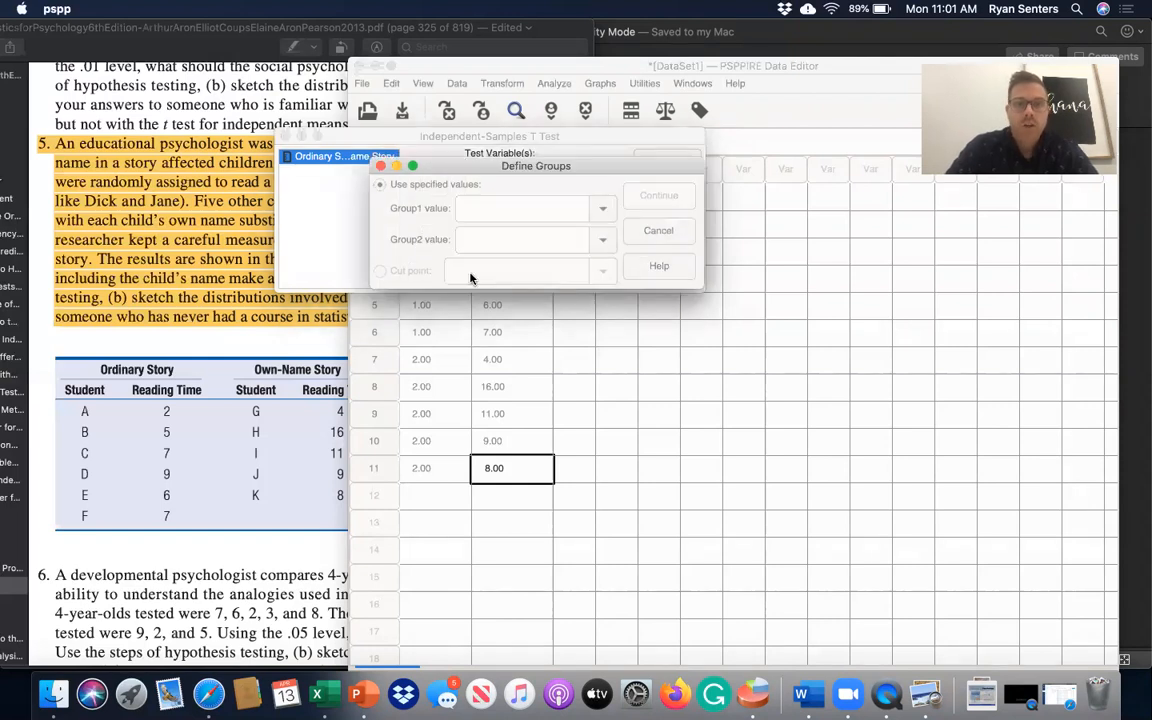
{"action": "left_click", "coordinate": [605, 209]}
{"action": "left_click", "coordinate": [576, 236]}
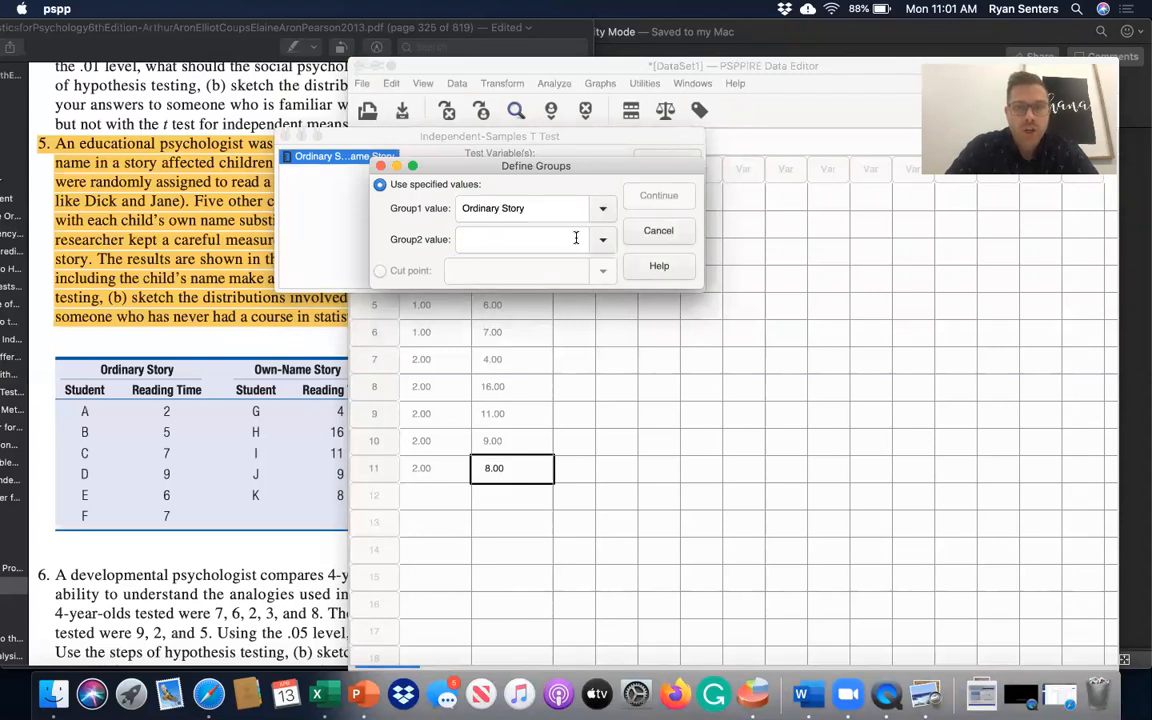
{"action": "left_click", "coordinate": [605, 243]}
{"action": "left_click", "coordinate": [545, 284]}
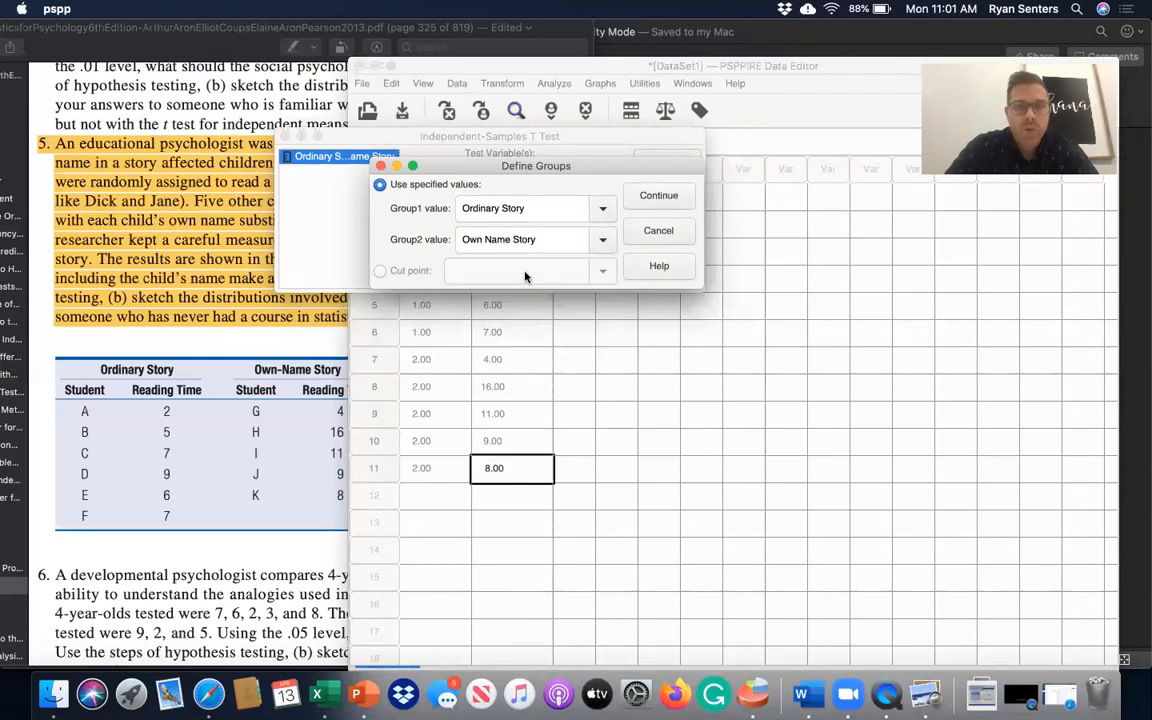
{"action": "left_click", "coordinate": [655, 195]}
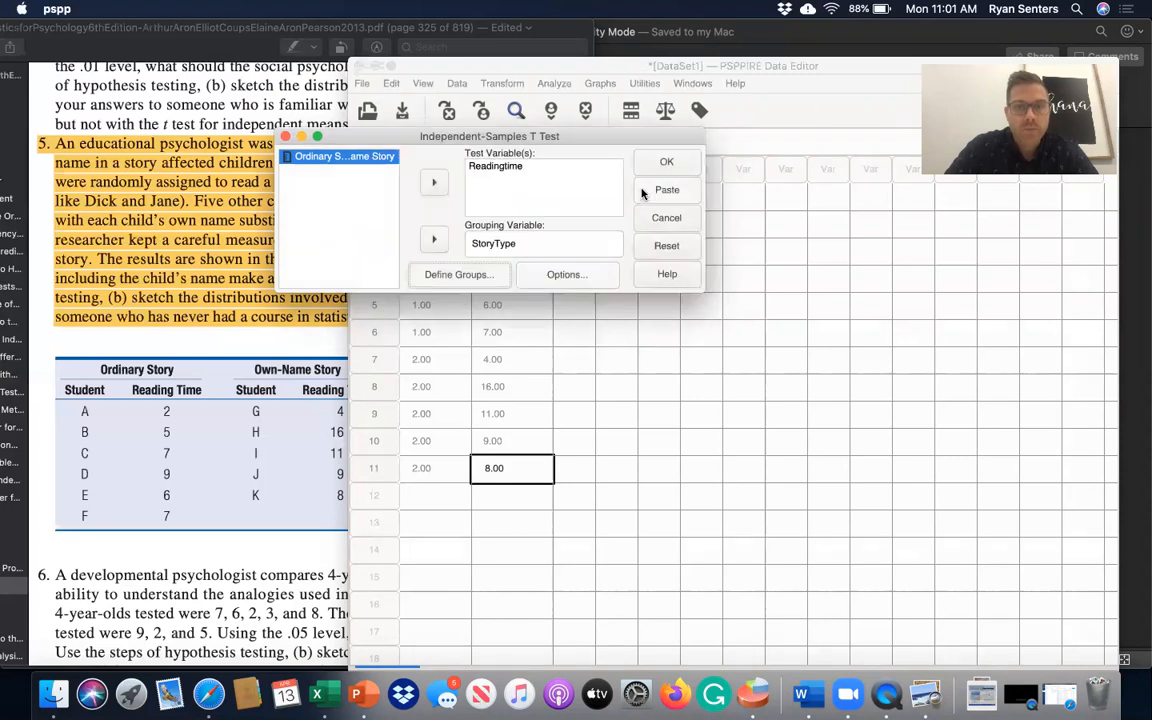
{"action": "left_click", "coordinate": [665, 163]}
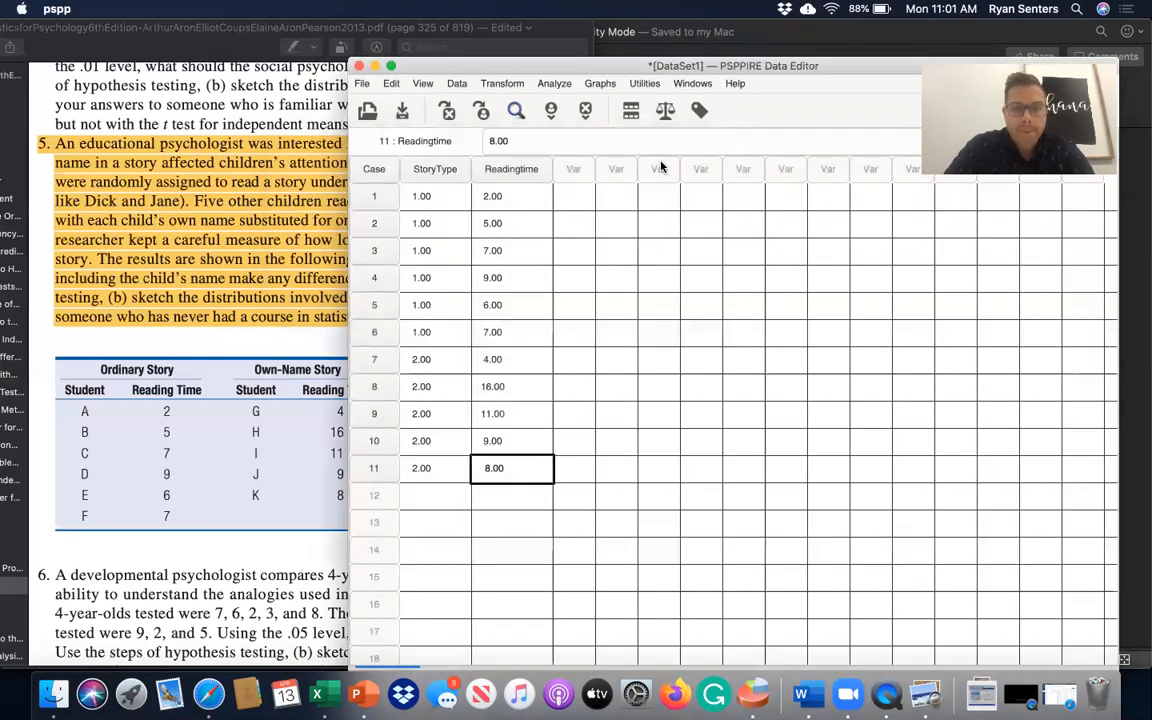
Examine the Readingtime t test's group statistics and two-tailed significance in the output, checking them against practice problem 5's wording
{"action": "key", "text": "ctrl+Up"}
{"action": "left_click", "coordinate": [533, 302]}
{"action": "scroll", "coordinate": [533, 302], "scroll_direction": "down", "scroll_amount": 3}
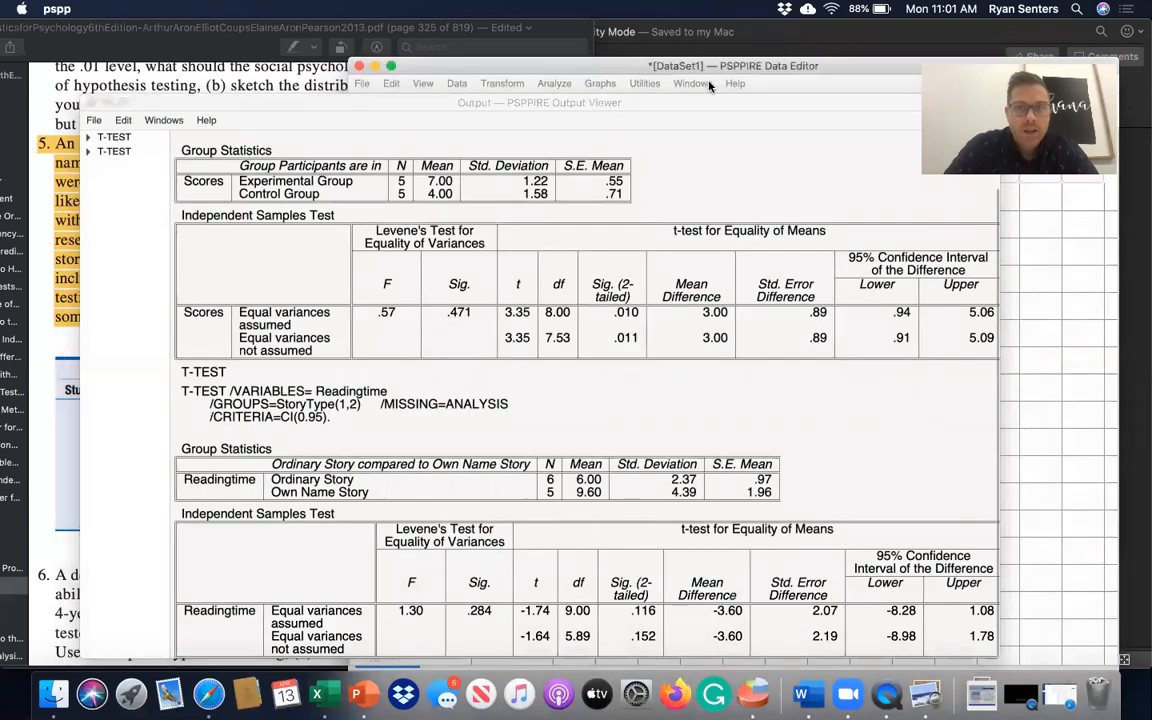
{"action": "left_click_drag", "start_coordinate": [711, 99], "coordinate": [720, 24]}
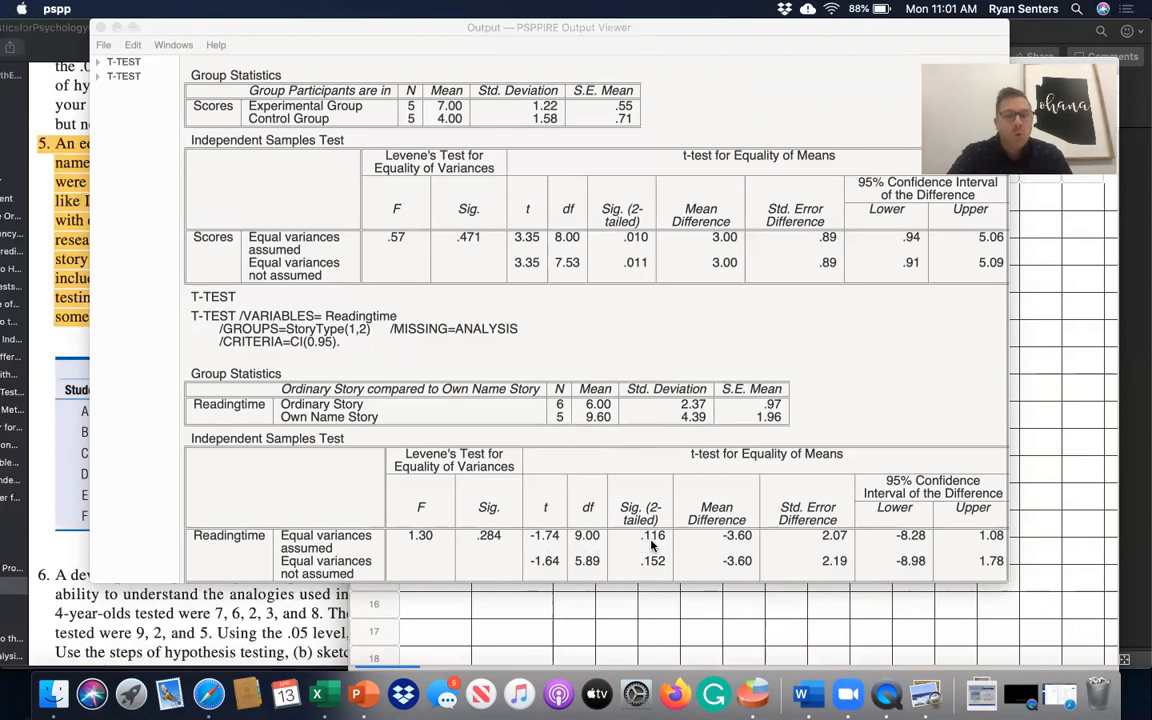
{"action": "left_click", "coordinate": [64, 375]}
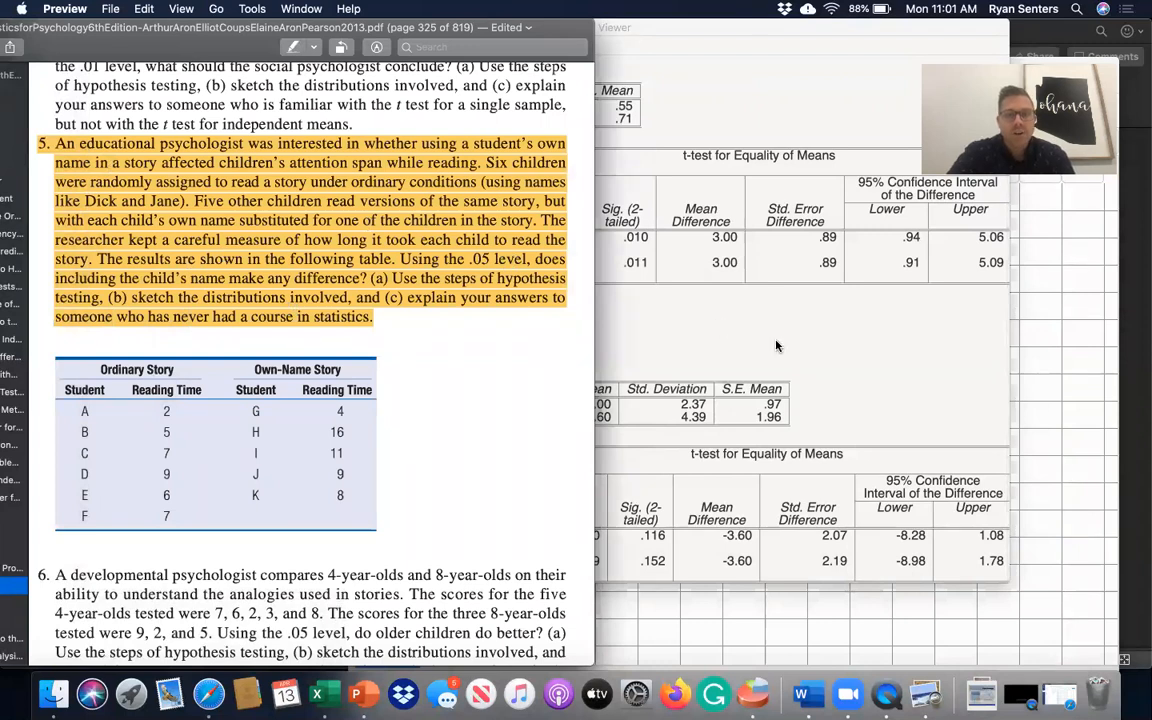
{"action": "left_click", "coordinate": [704, 312]}
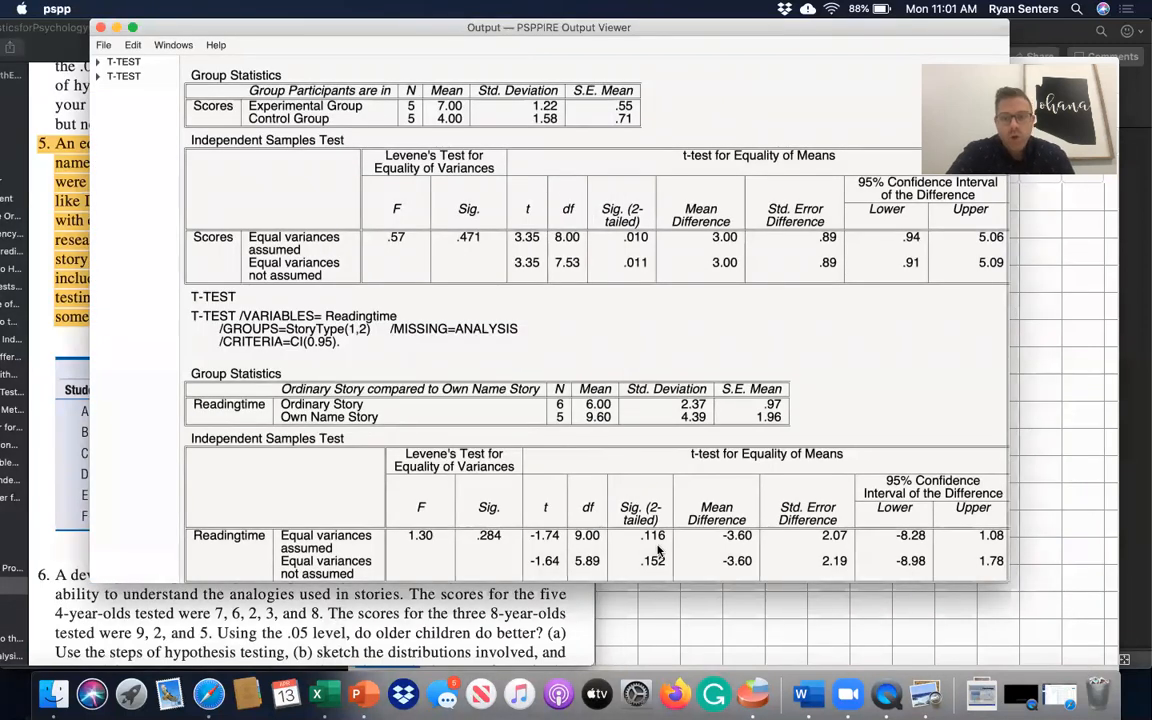